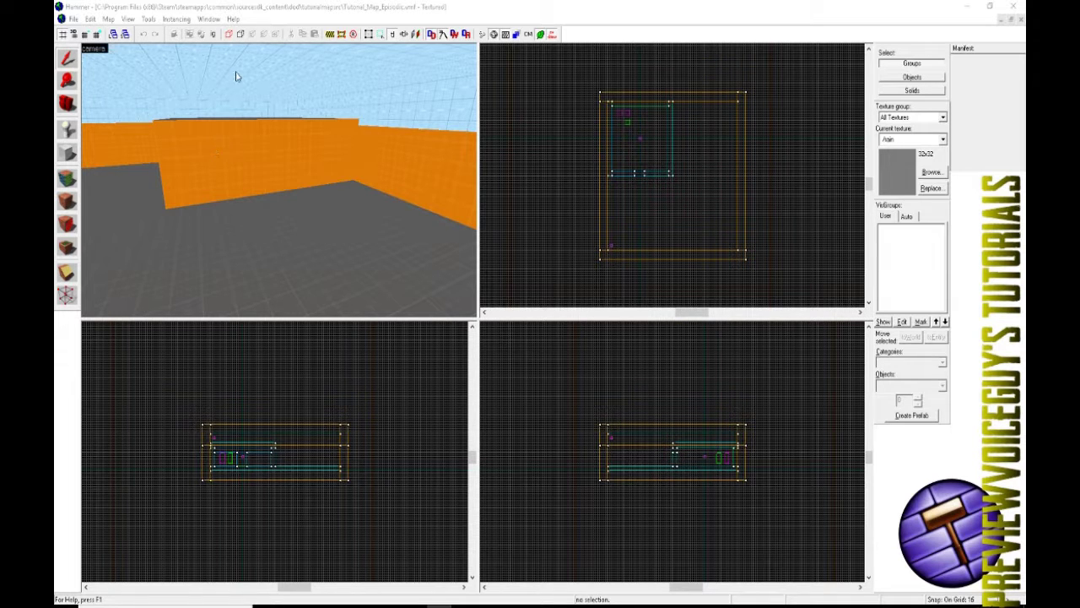
# - Examine the map's open outdoor area and the small building's interior in the 3D view
pyautogui.click(268, 17)
pyautogui.press('z')
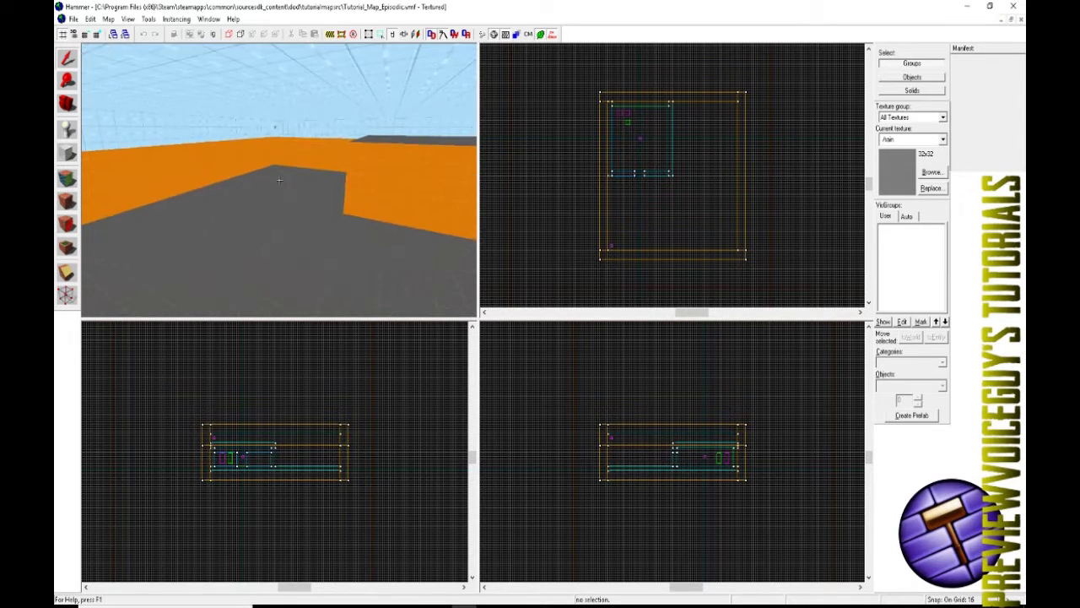
pyautogui.press('w')
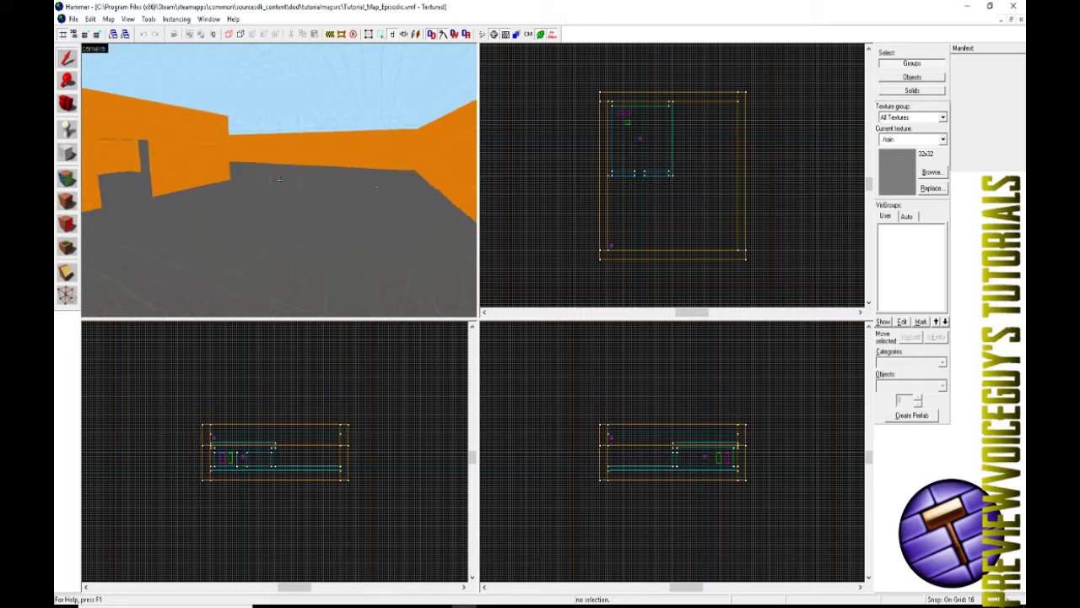
pyautogui.press('w')
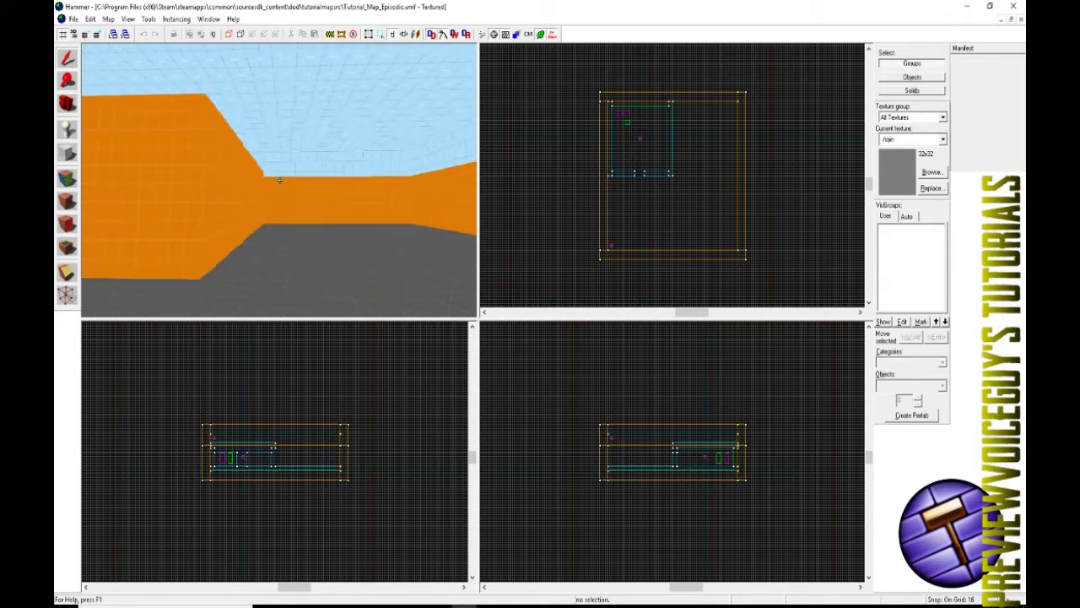
pyautogui.press('w')
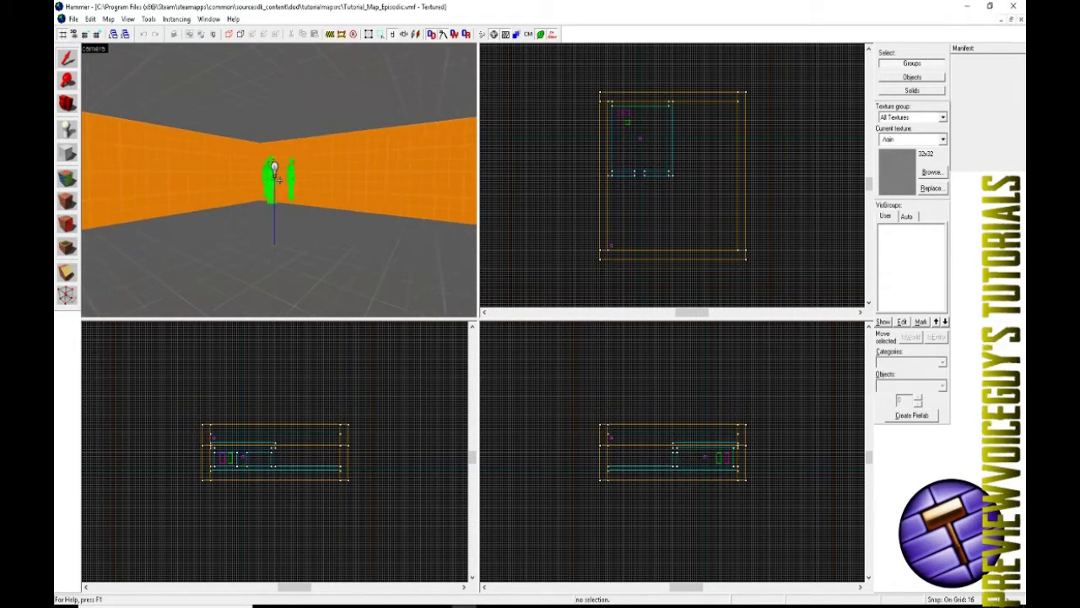
pyautogui.press('w')
pyautogui.press('w')
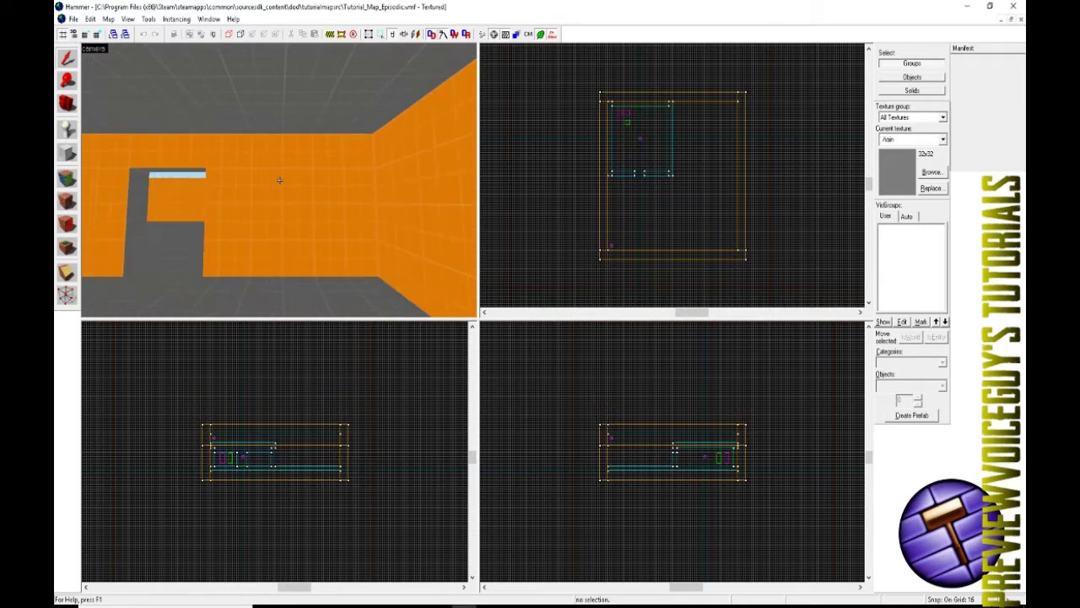
pyautogui.press('w')
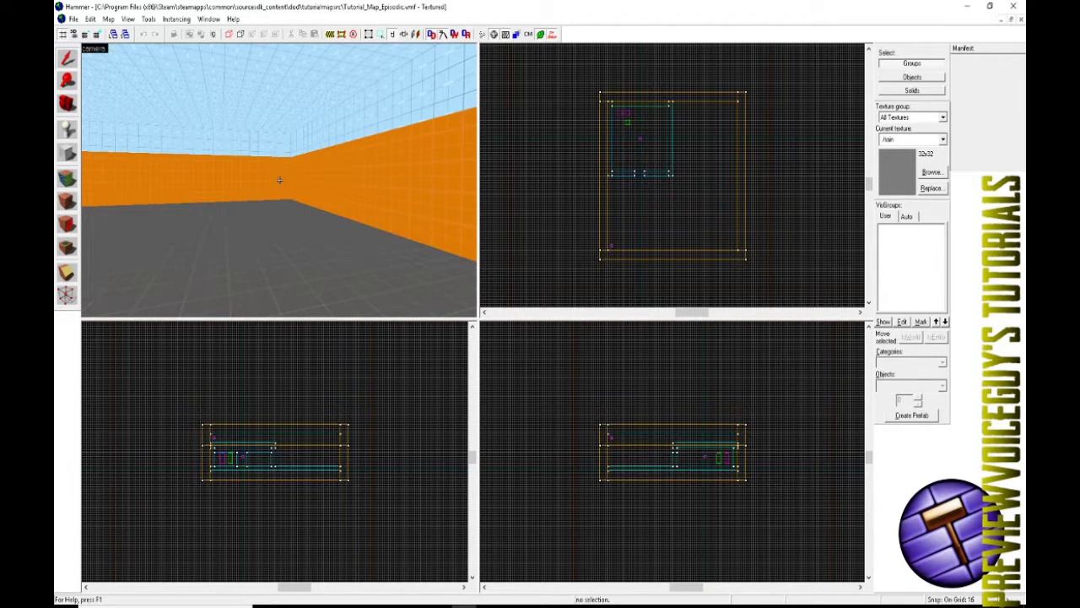
pyautogui.press('s')
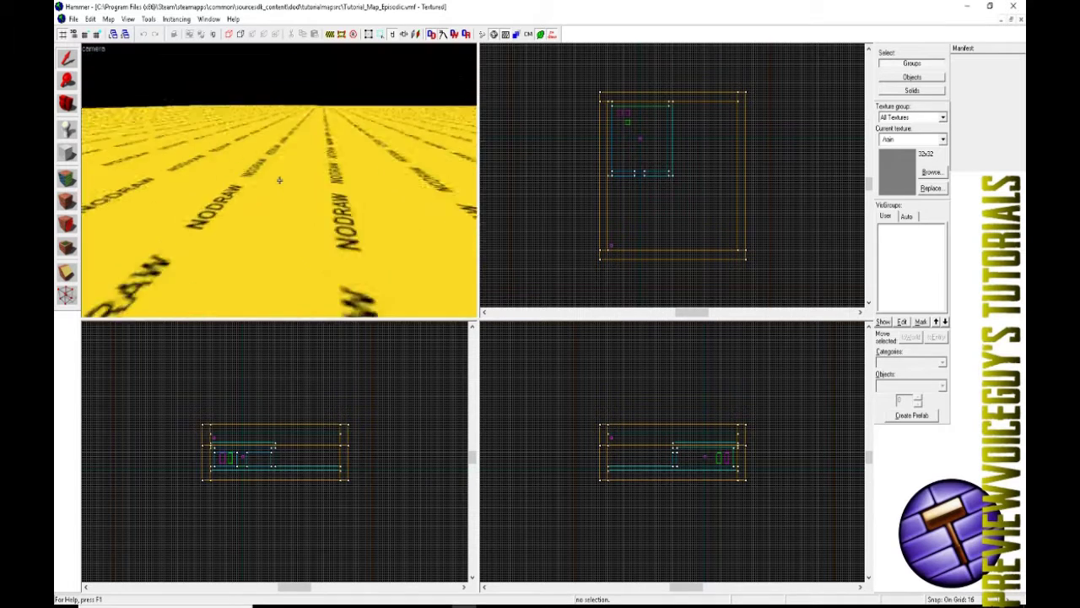
pyautogui.press('w')
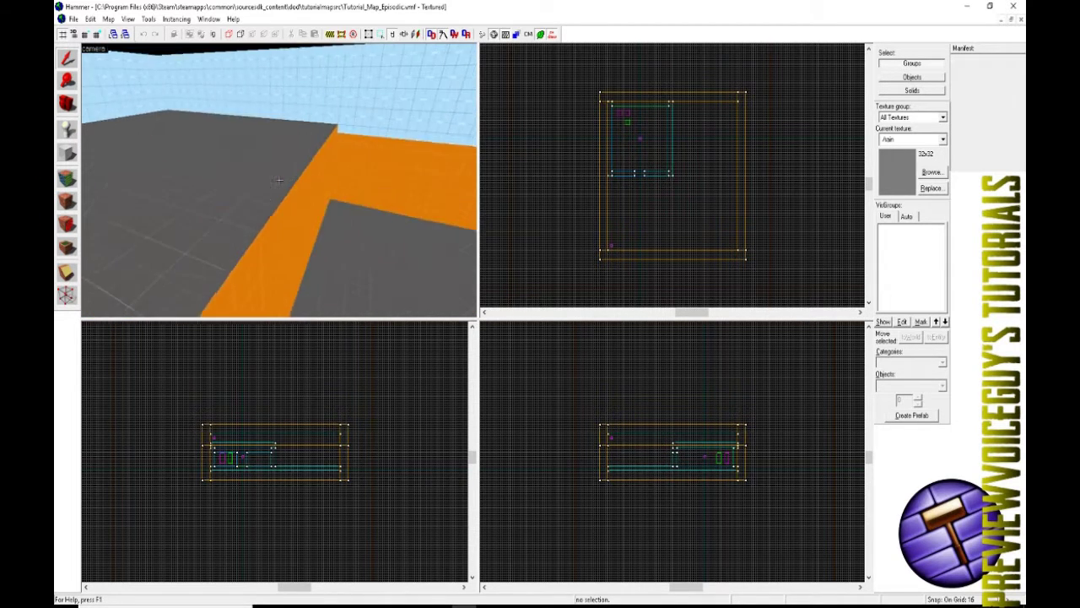
pyautogui.press('w')
pyautogui.press('w')
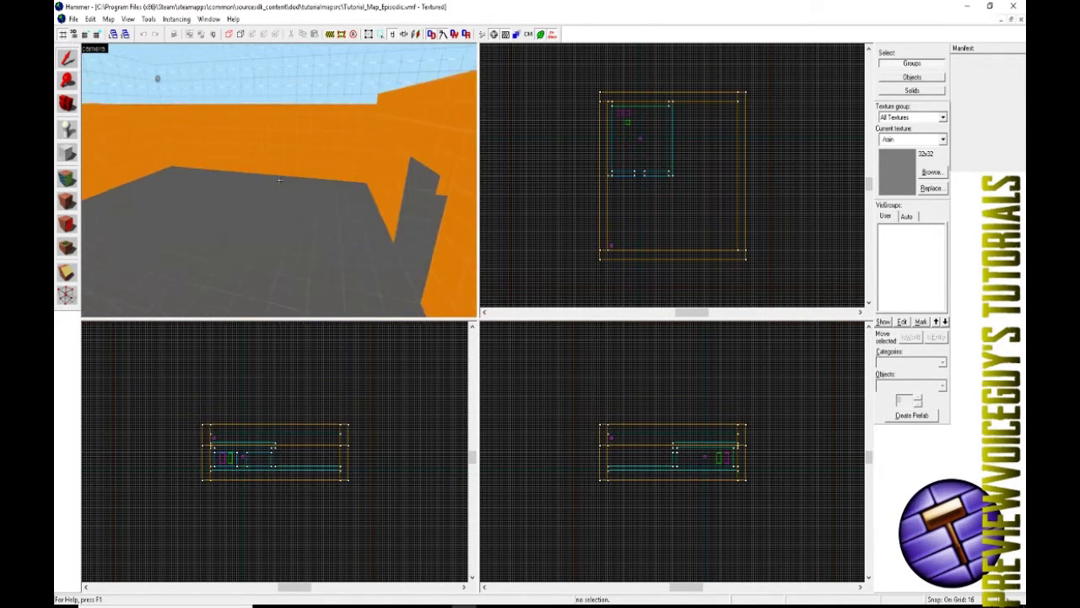
pyautogui.press('w')
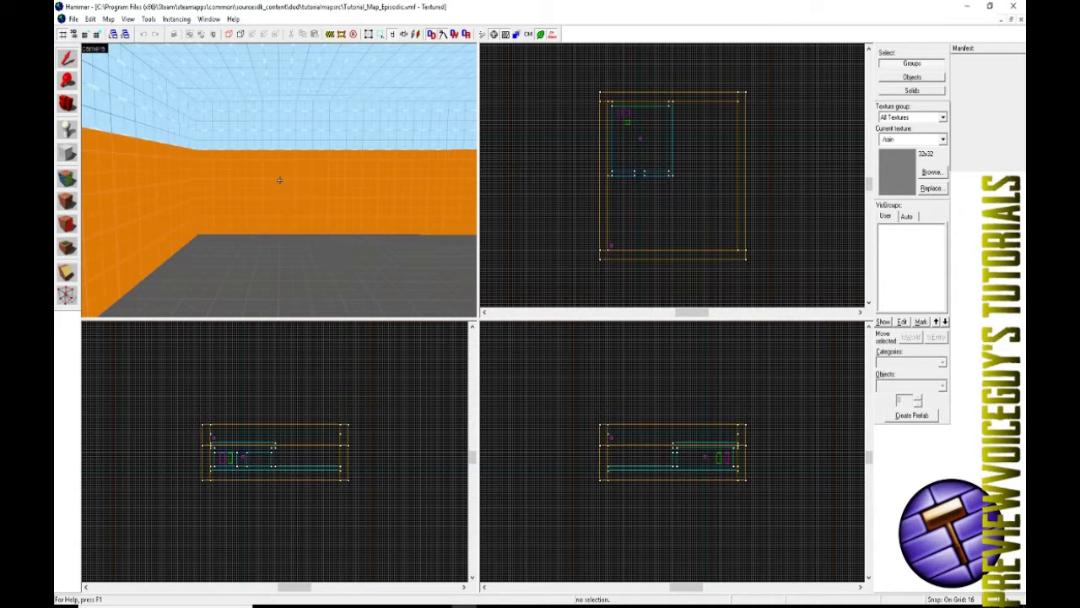
pyautogui.press('w')
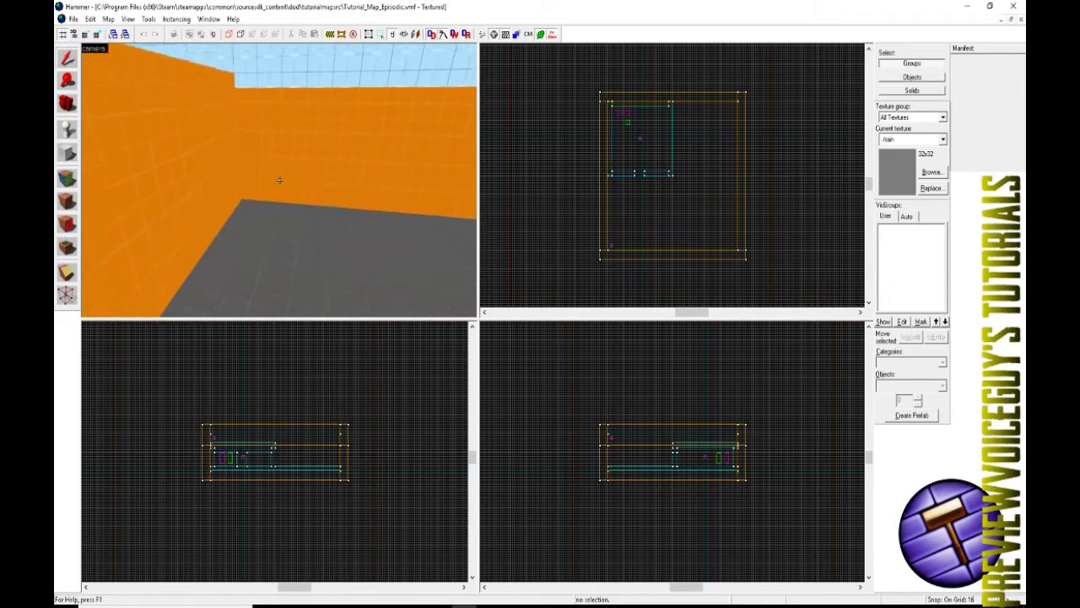
pyautogui.press('s')
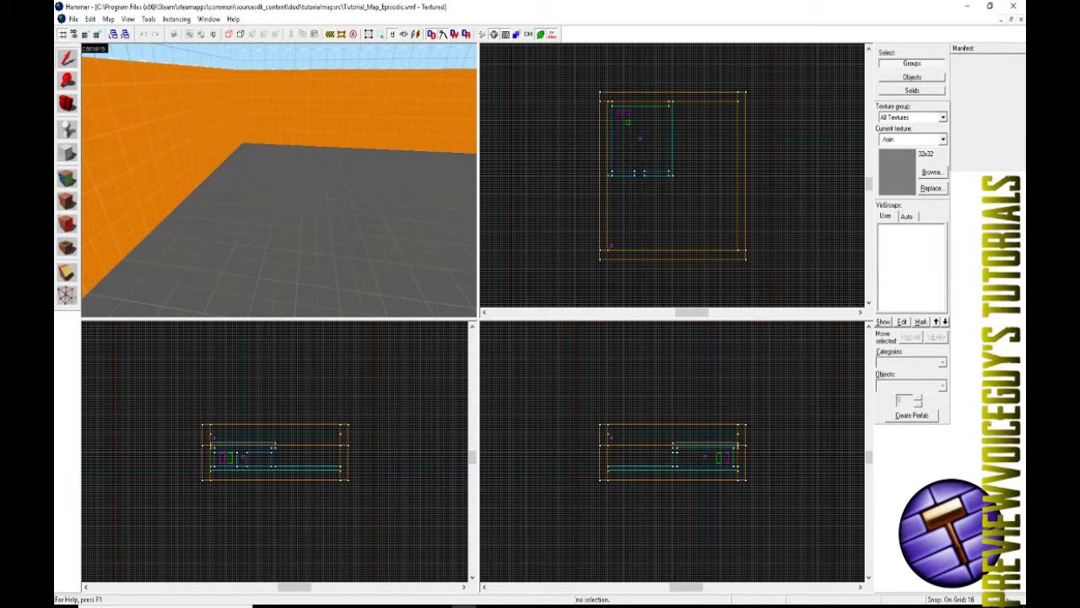
# - Filter the textures for "trigger" and make tools/toolstrigger the current texture for a new block
pyautogui.click(68, 154)
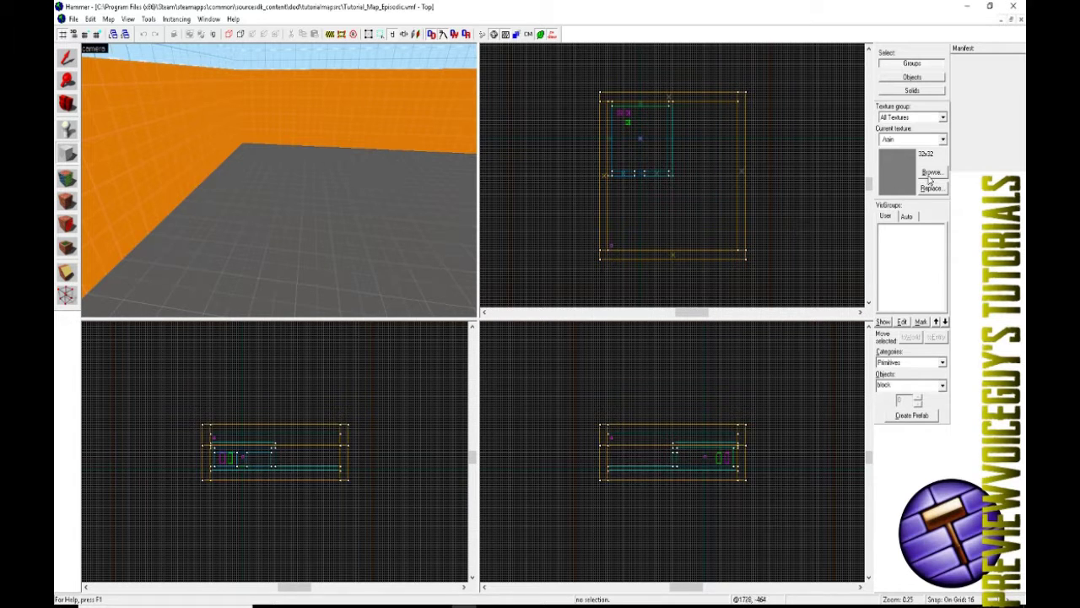
pyautogui.click(932, 172)
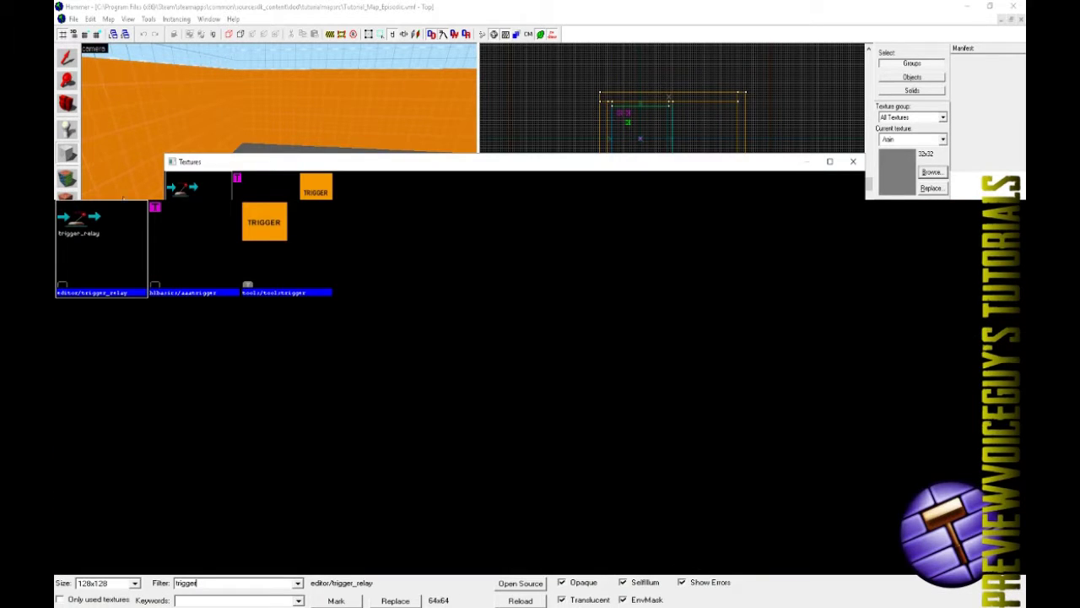
pyautogui.doubleClick(295, 255)
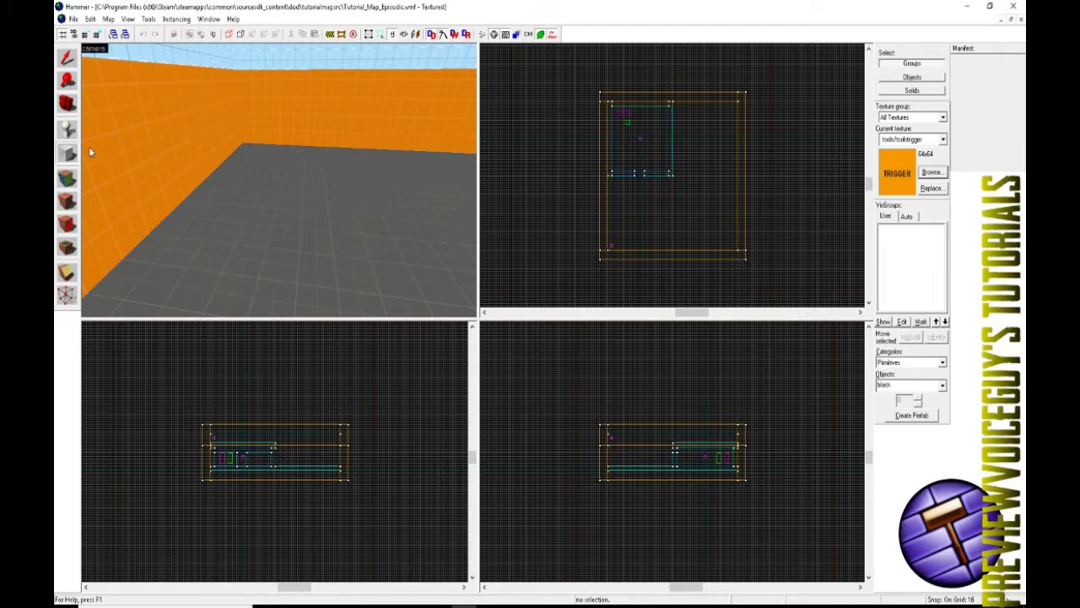
# - Outline a 128 by 128 unit block in the open area beside the small building in the top view
pyautogui.scroll(3, 716, 119)
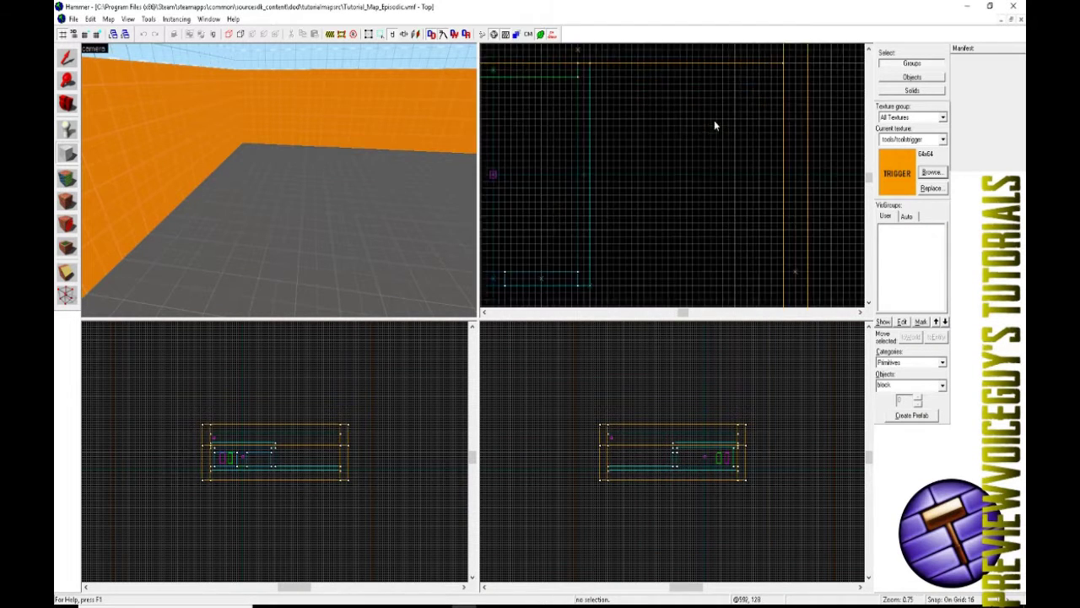
pyautogui.scroll(1, 714, 125)
pyautogui.moveTo(683, 120); pyautogui.dragTo(740, 187)
# - Raise the block outline to 256 units high, rest it on the floor and create the trigger brush
pyautogui.scroll(3, 714, 466)
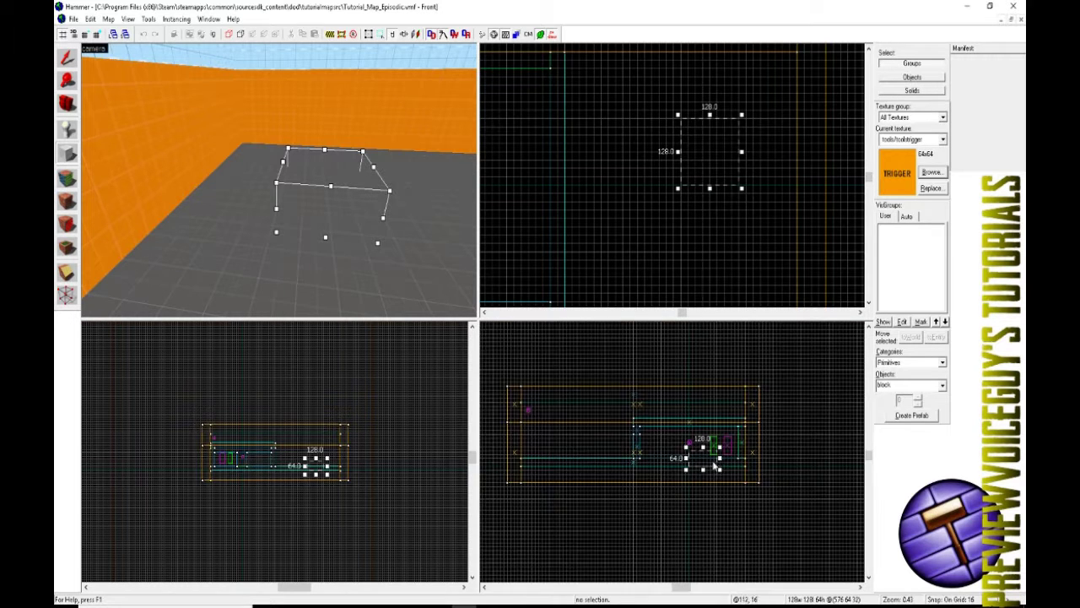
pyautogui.scroll(6, 714, 465)
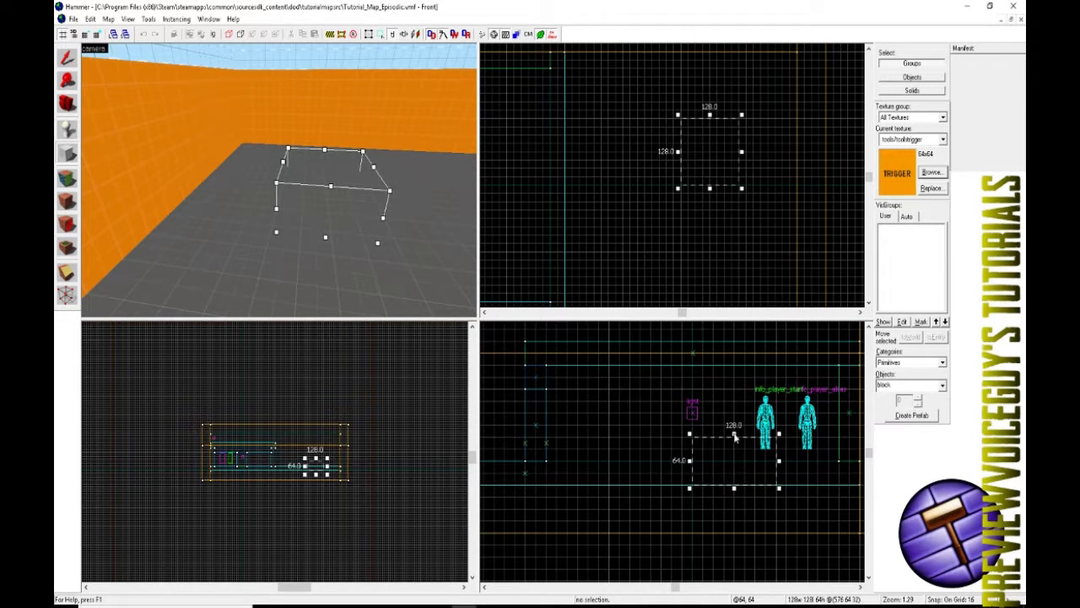
pyautogui.moveTo(734, 436)
pyautogui.mouseDown()
pyautogui.moveTo(731, 325)
pyautogui.moveTo(733, 458)
pyautogui.moveTo(735, 438)
pyautogui.mouseUp()
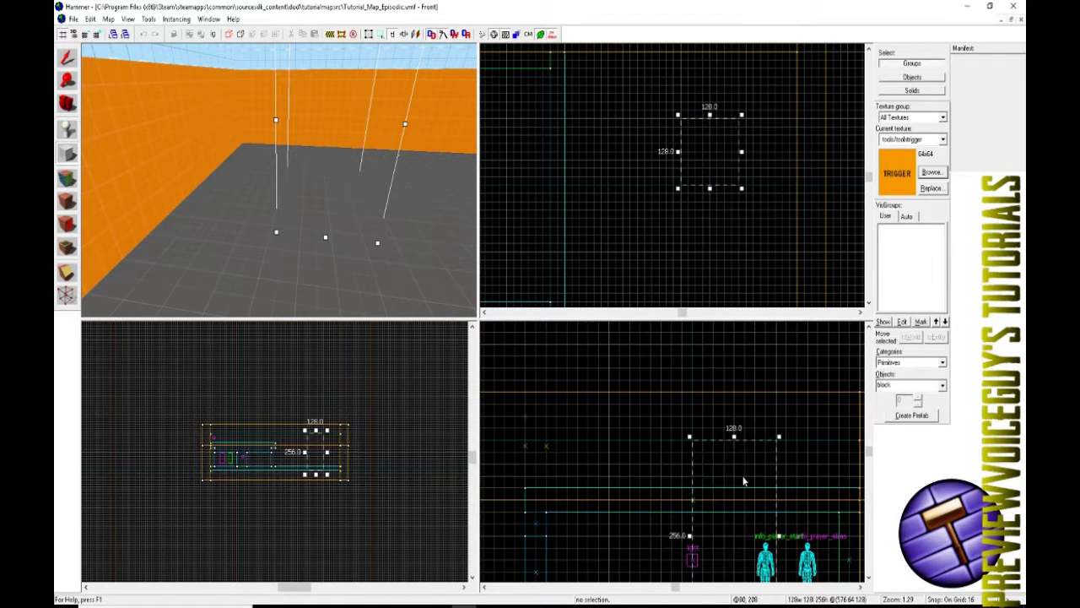
pyautogui.scroll(-4, 738, 466)
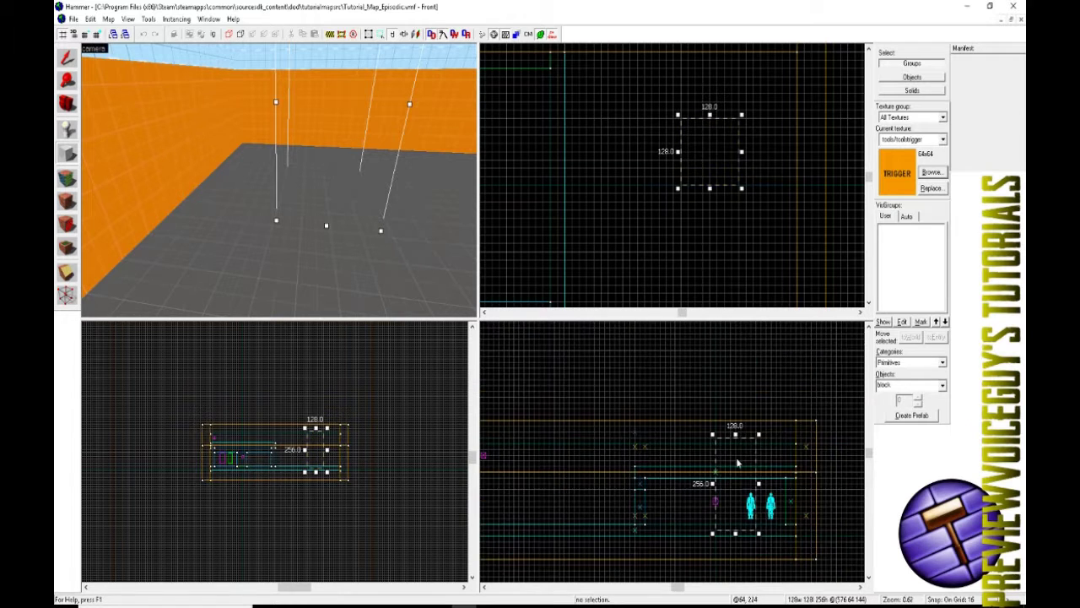
pyautogui.scroll(6, 737, 462)
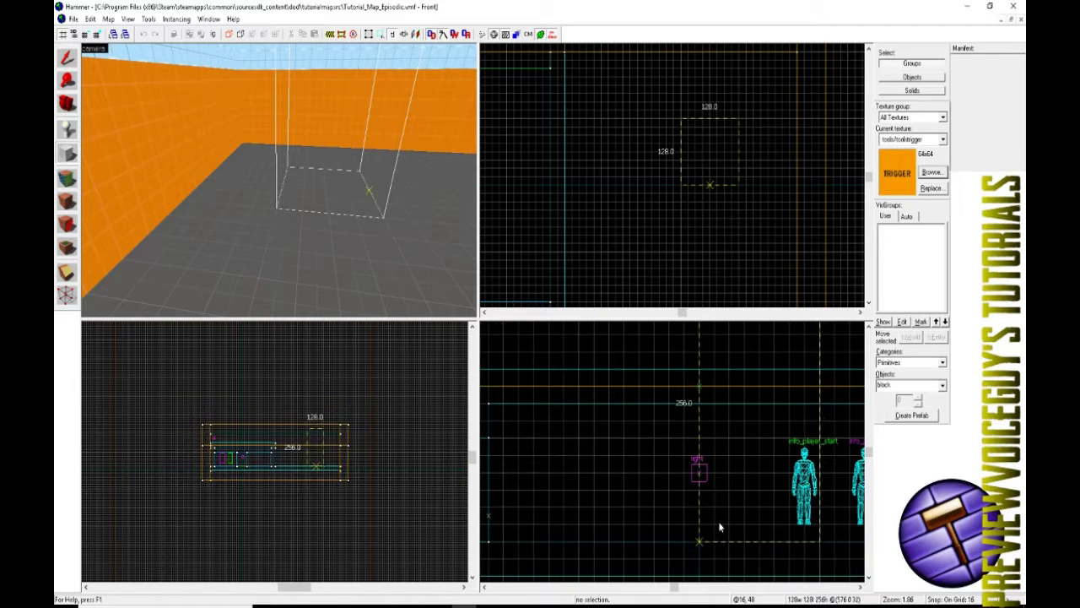
pyautogui.press('Return')
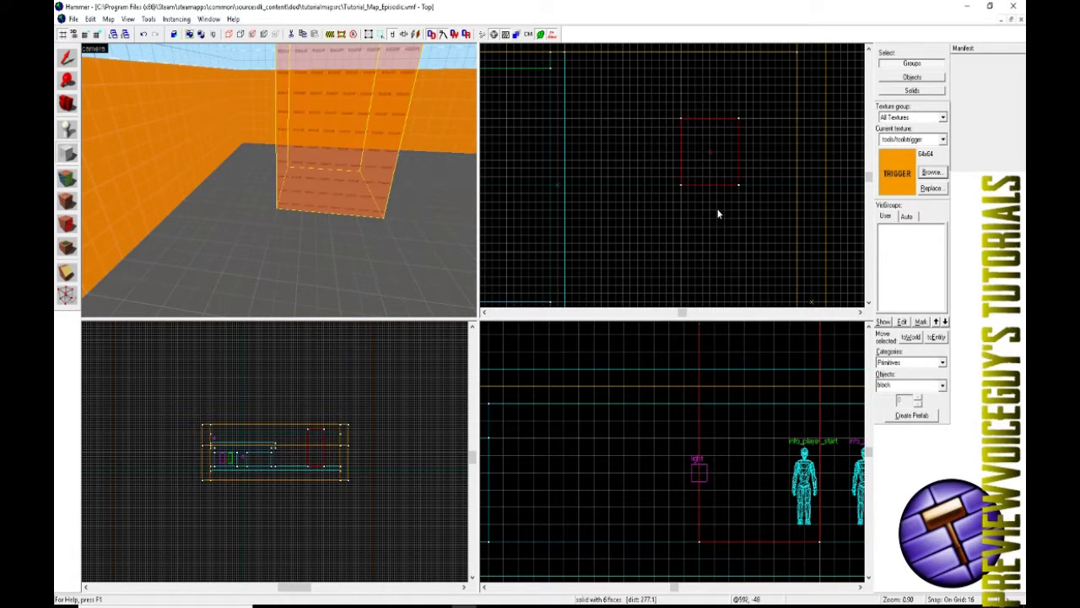
# - Place an info_player_allies entity on the floor at the base of the trigger block
pyautogui.press('z')
pyautogui.press('d')
pyautogui.press('w')
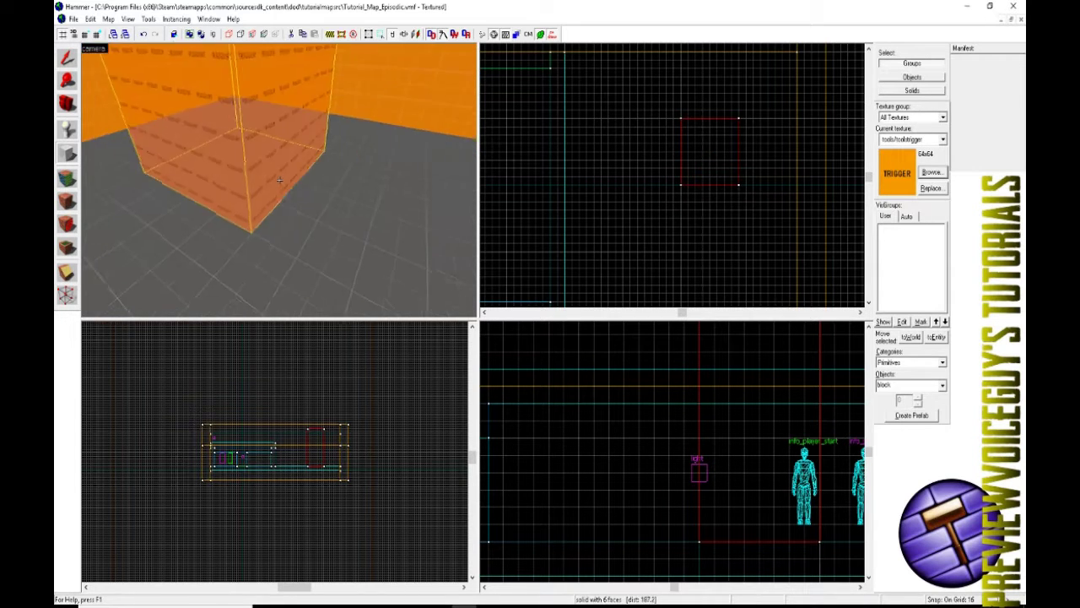
pyautogui.press('d')
pyautogui.press('z')
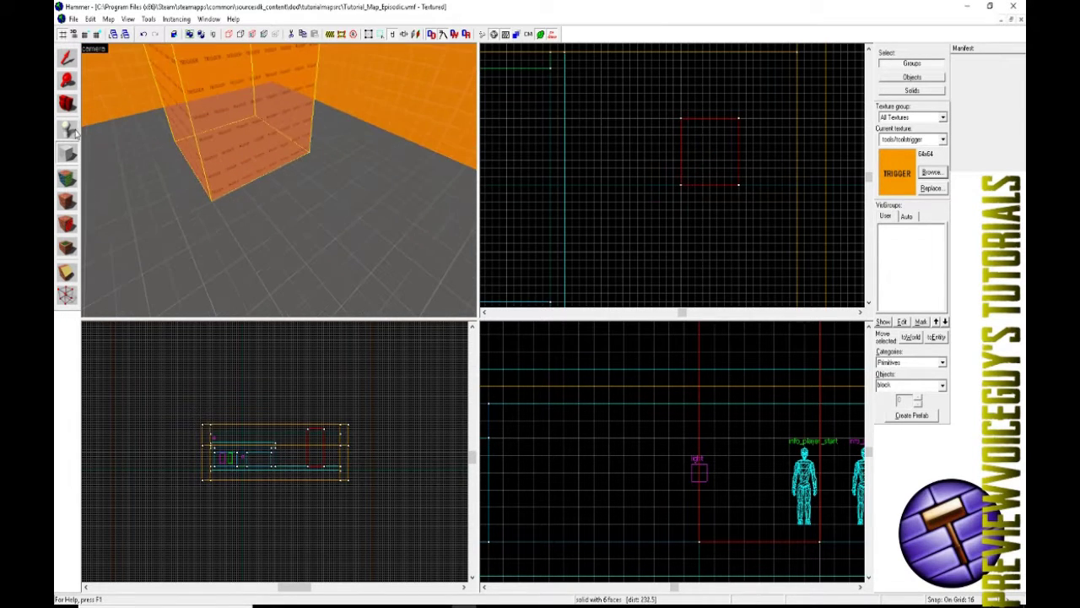
pyautogui.click(73, 131)
pyautogui.click(245, 190)
# - Change the class of the newly placed player entity to dod_control_point
pyautogui.press('z')
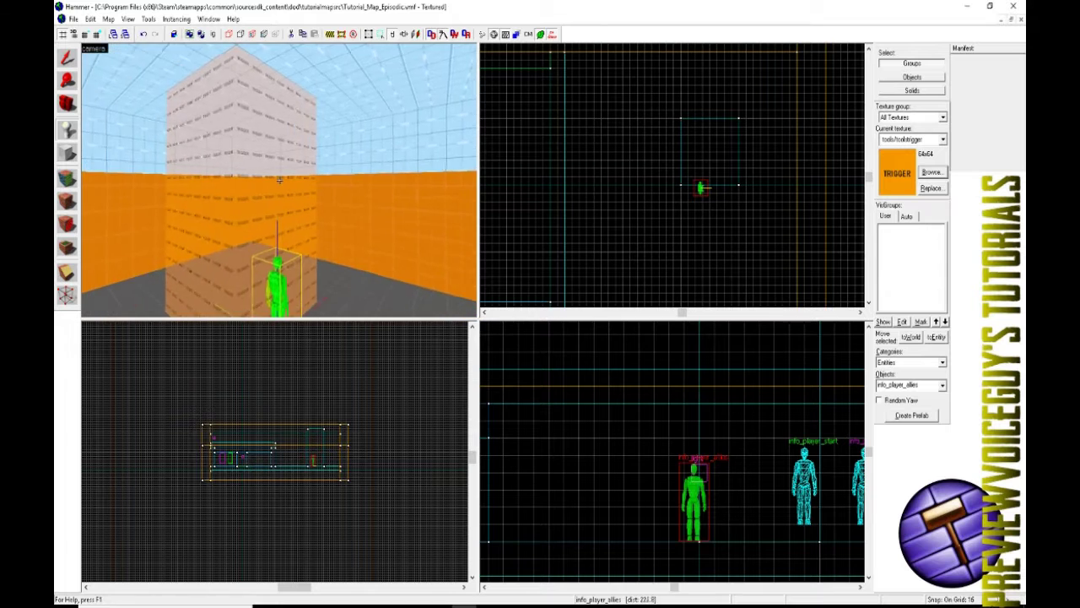
pyautogui.press('w')
pyautogui.press('z')
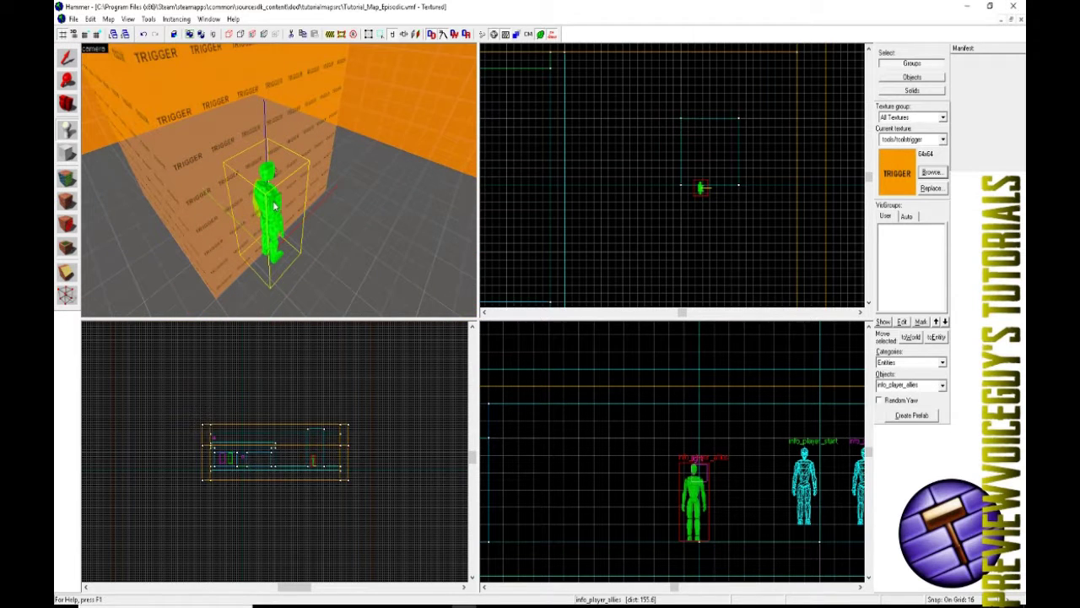
pyautogui.click(66, 58)
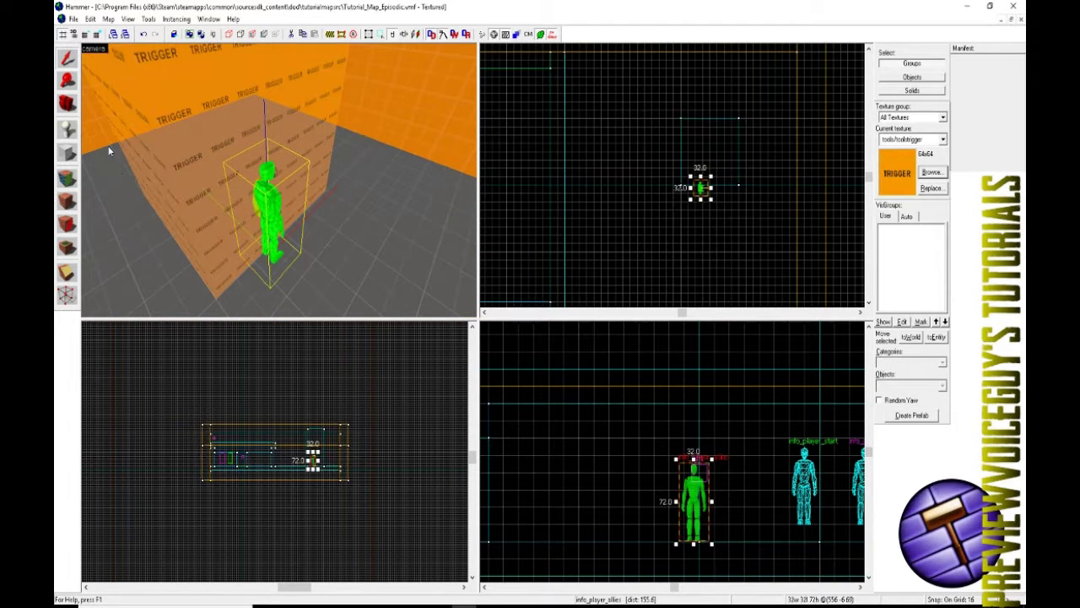
pyautogui.doubleClick(275, 203)
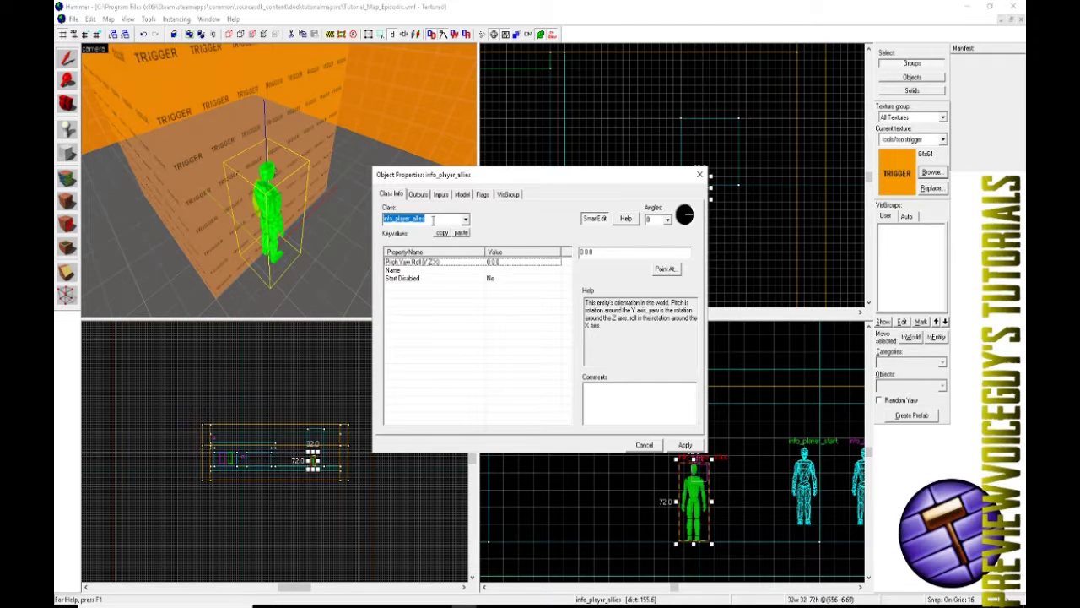
pyautogui.write('dod_co')
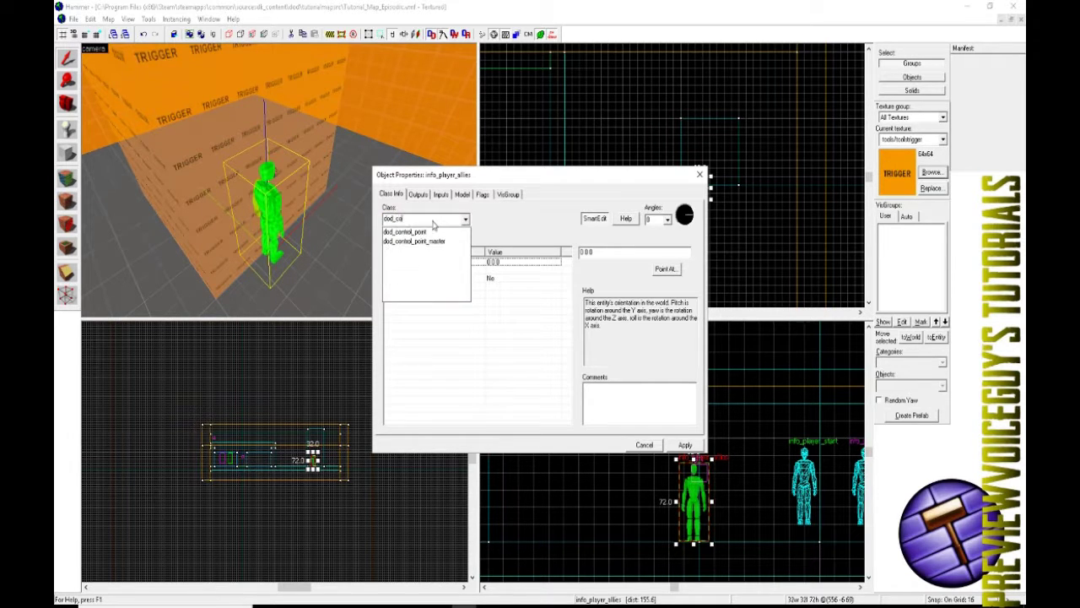
pyautogui.write('ntrol')
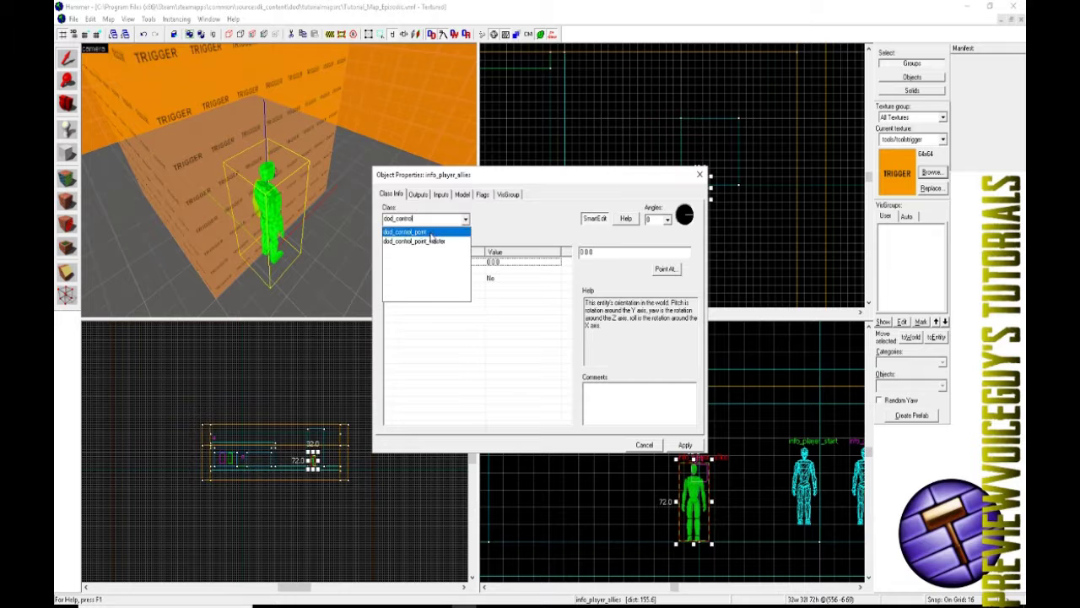
pyautogui.click(434, 231)
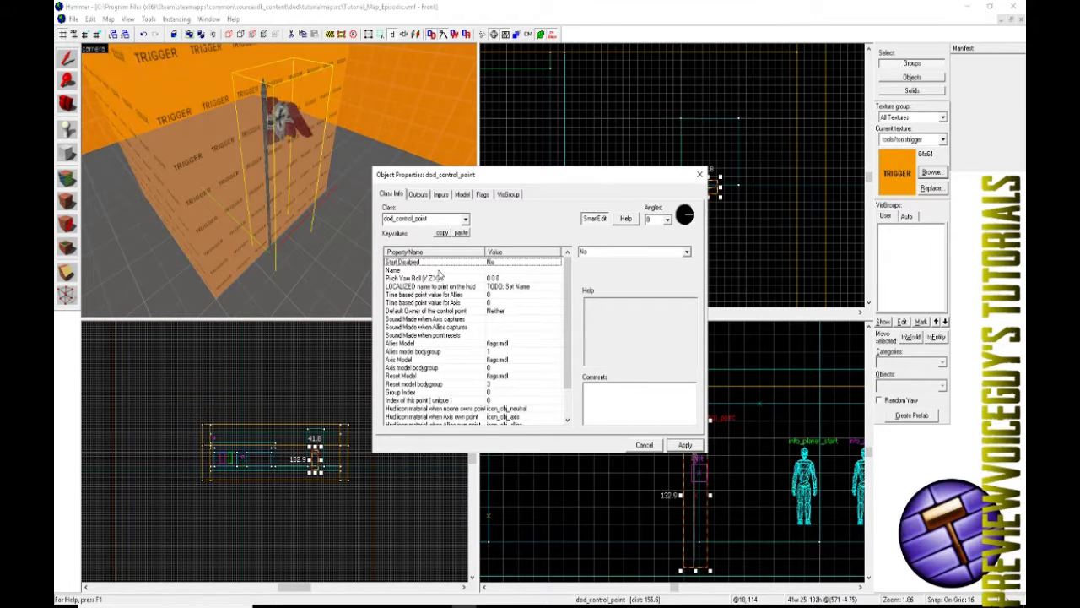
# - Set the control point's name to "Flag 1" and show its Pitch Yaw Roll property
pyautogui.click(425, 270)
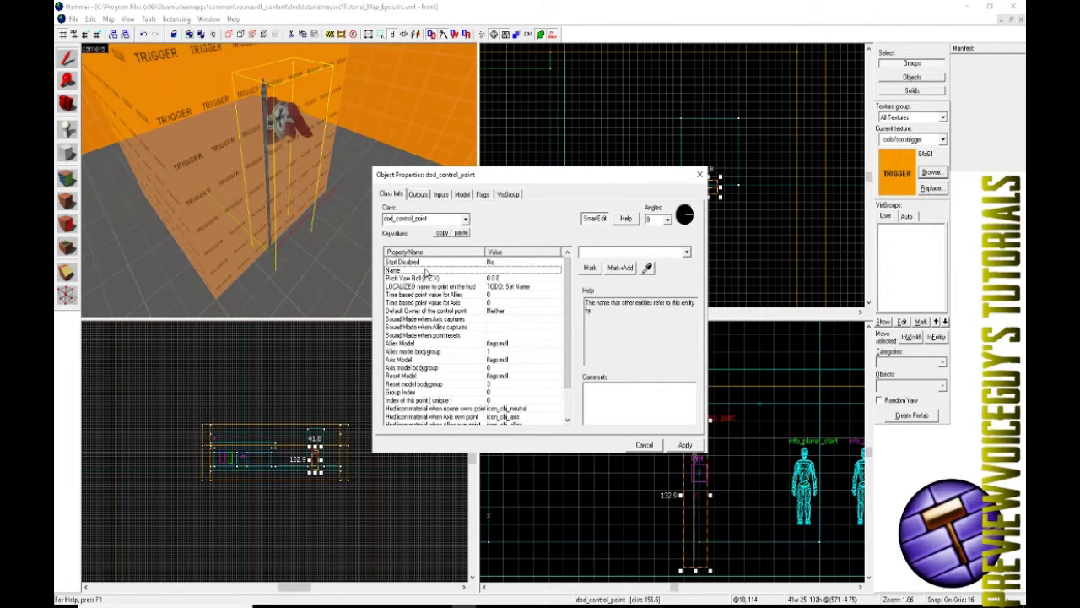
pyautogui.click(501, 270)
pyautogui.write('Fl')
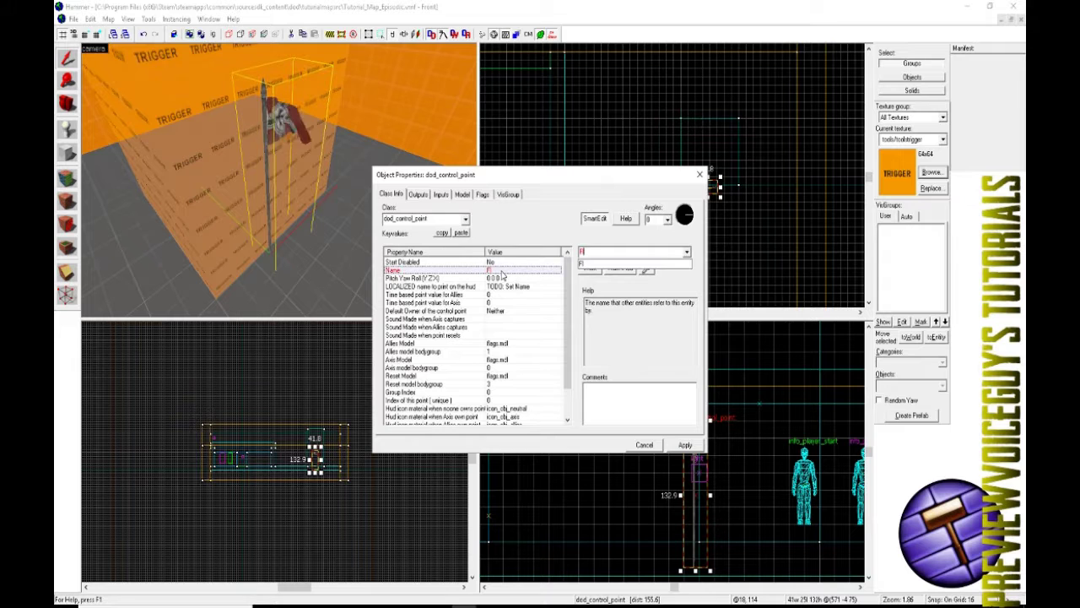
pyautogui.write('ag 1')
pyautogui.press('Return')
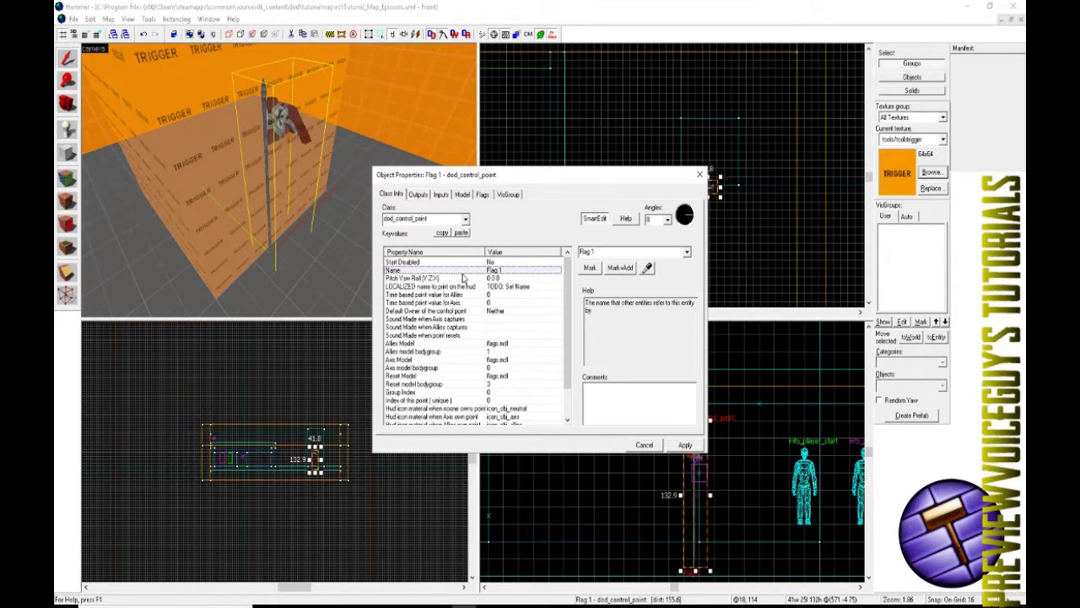
pyautogui.click(424, 278)
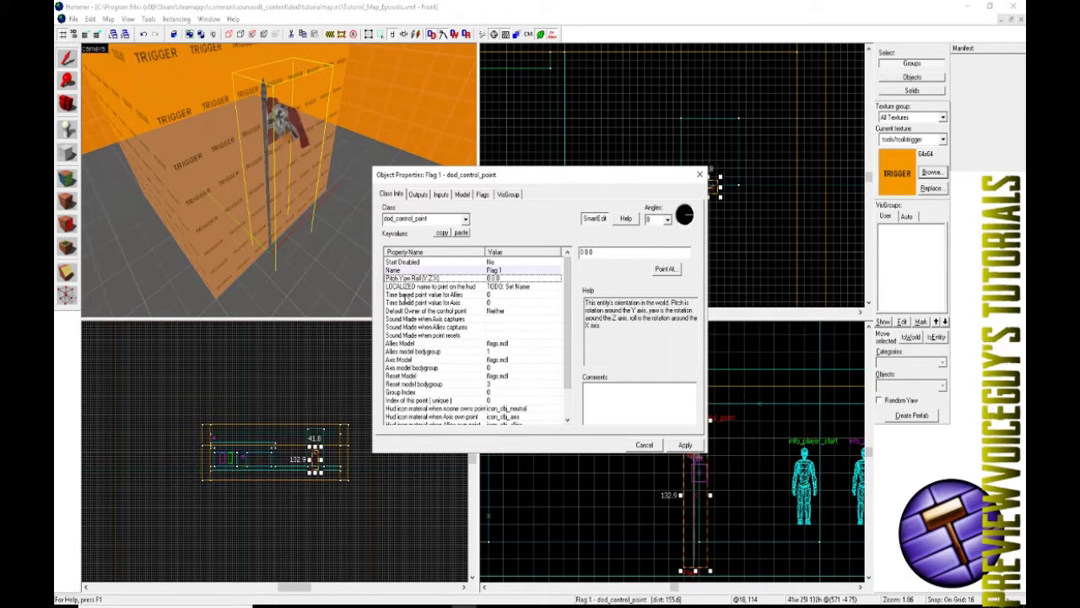
# - Set the control point's localized HUD name to "Flag 1 Zone"
pyautogui.click(407, 288)
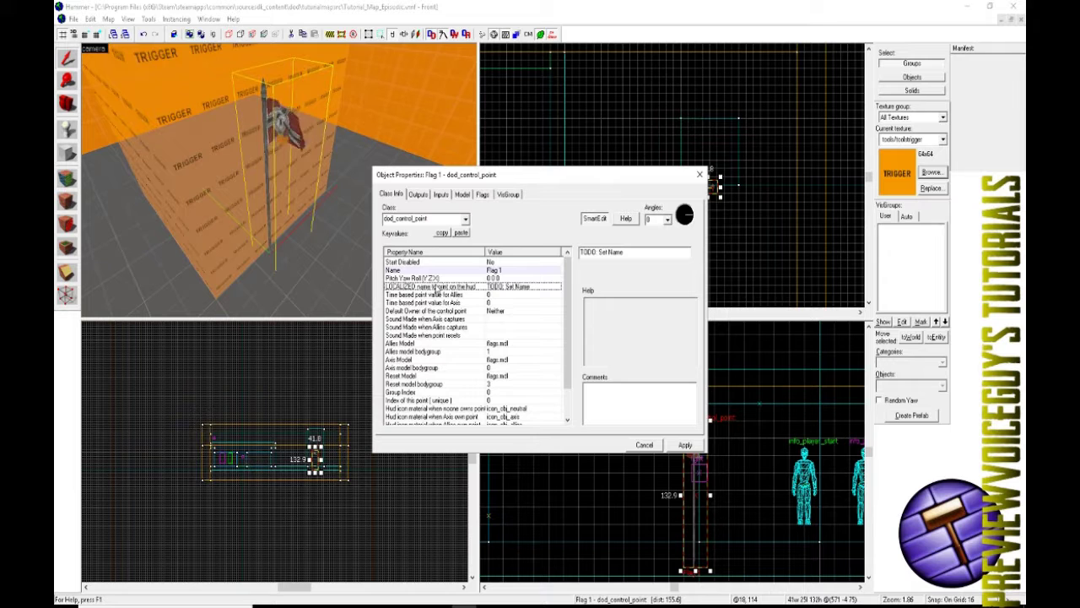
pyautogui.moveTo(631, 257); pyautogui.dragTo(538, 256)
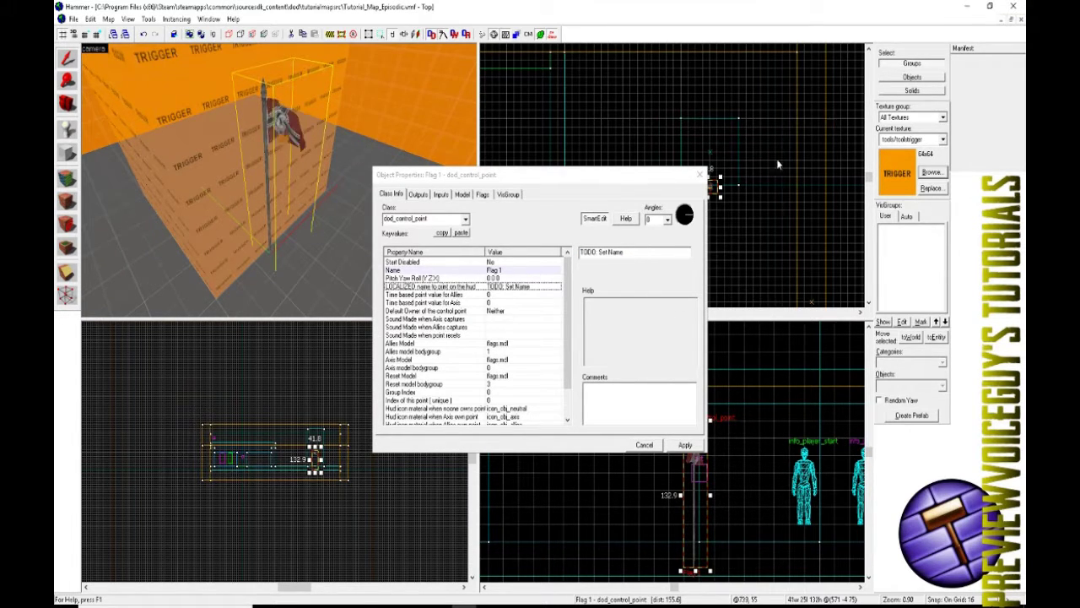
pyautogui.click(632, 255)
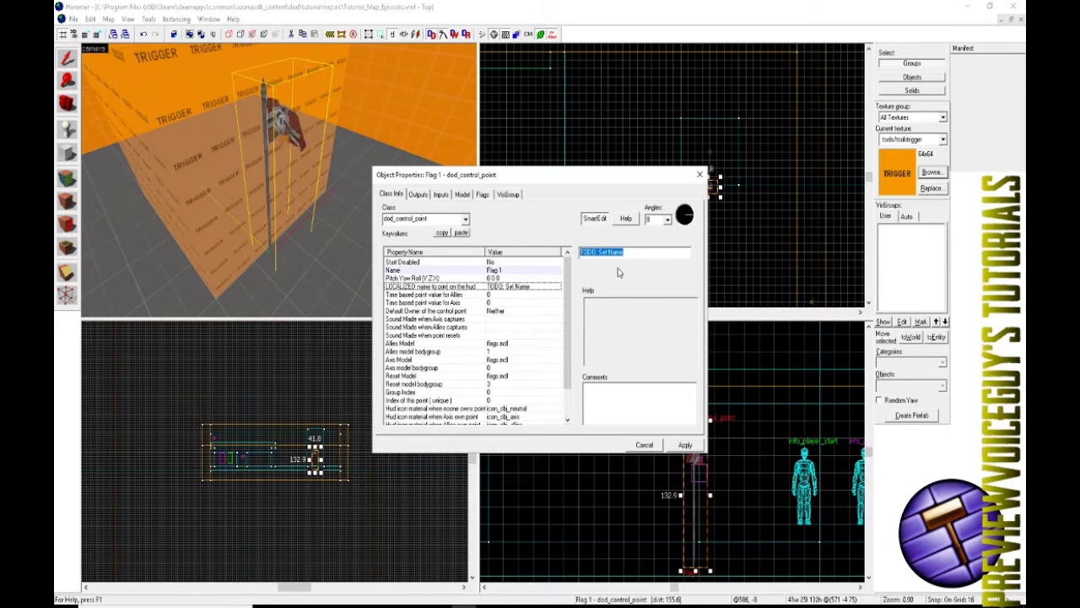
pyautogui.write('Flag 1 Zone')
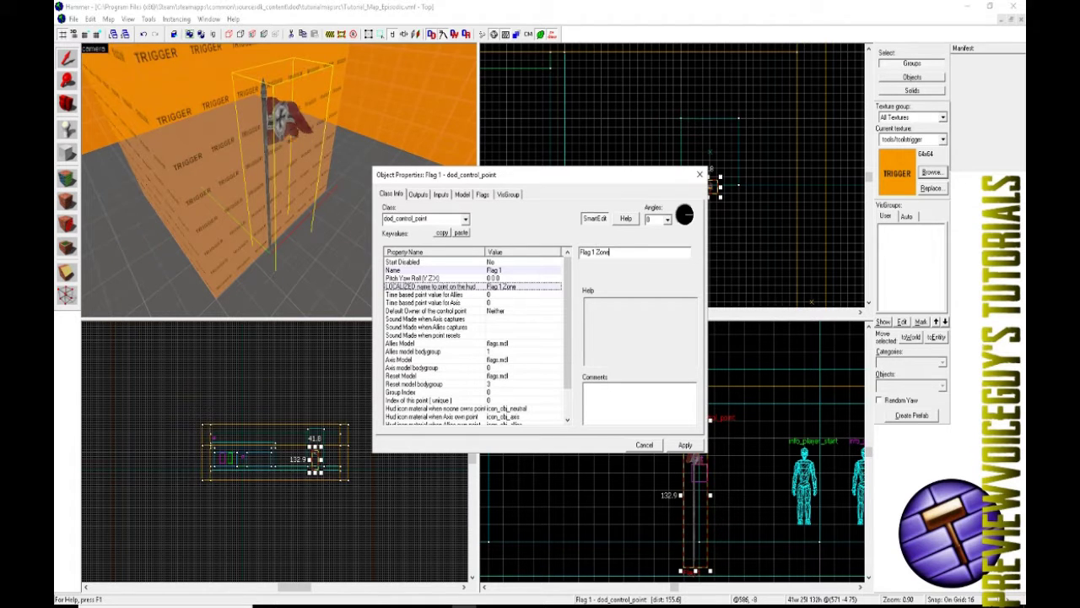
pyautogui.press('Return')
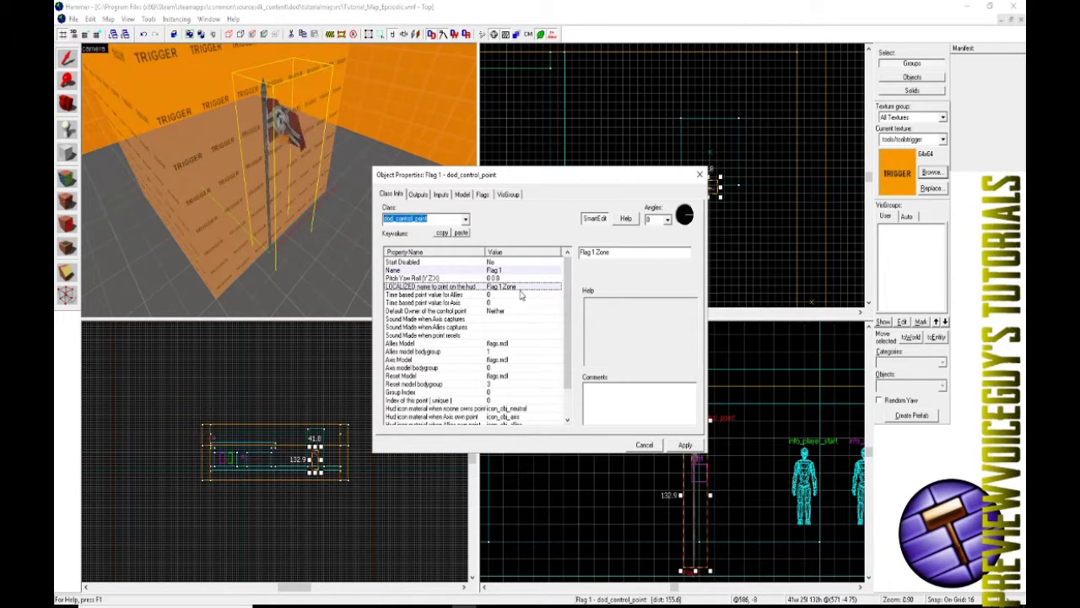
# - Examine the time-based point values for Allies and Axis and the choices for the control point's default owner
pyautogui.click(466, 296)
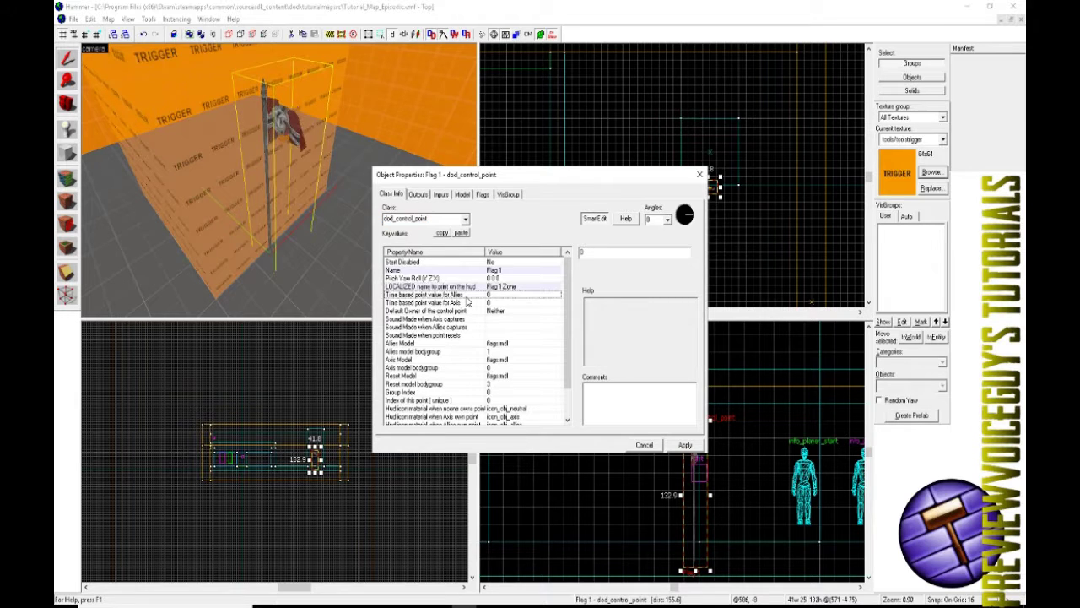
pyautogui.click(464, 303)
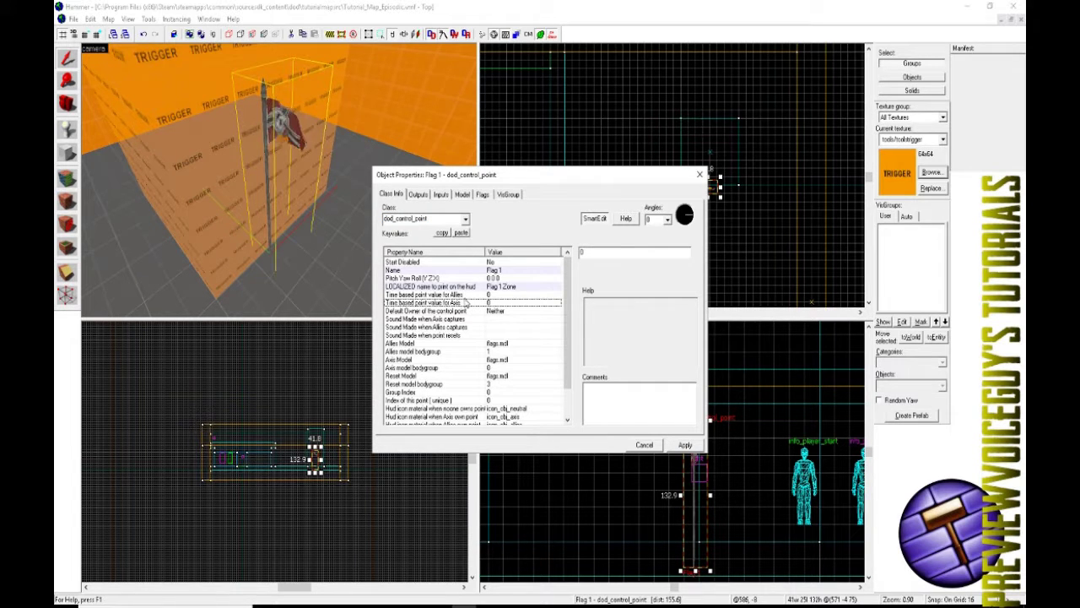
pyautogui.click(465, 295)
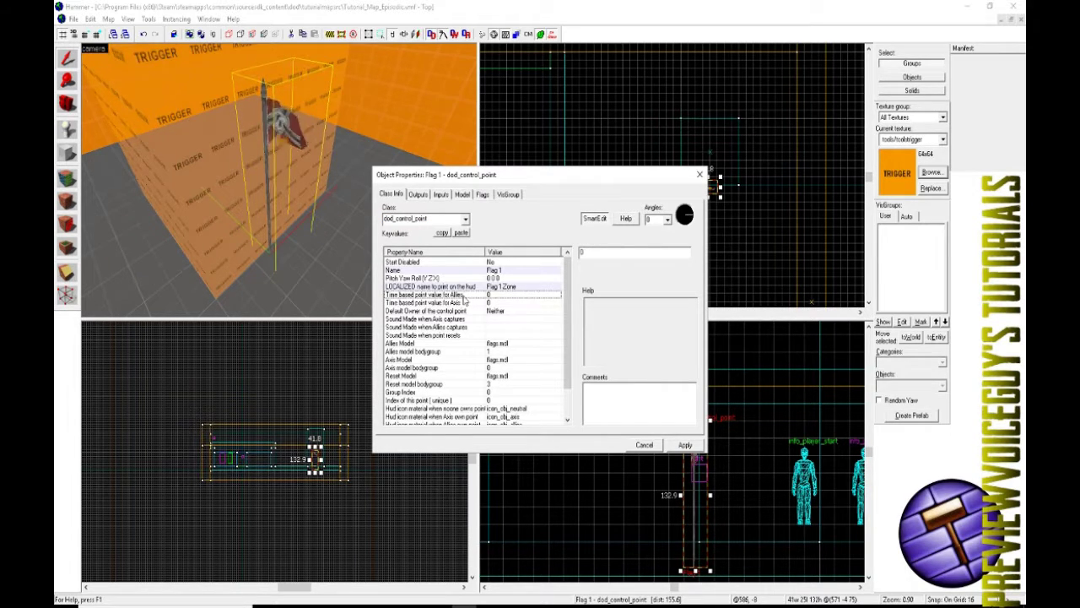
pyautogui.click(450, 303)
pyautogui.click(452, 297)
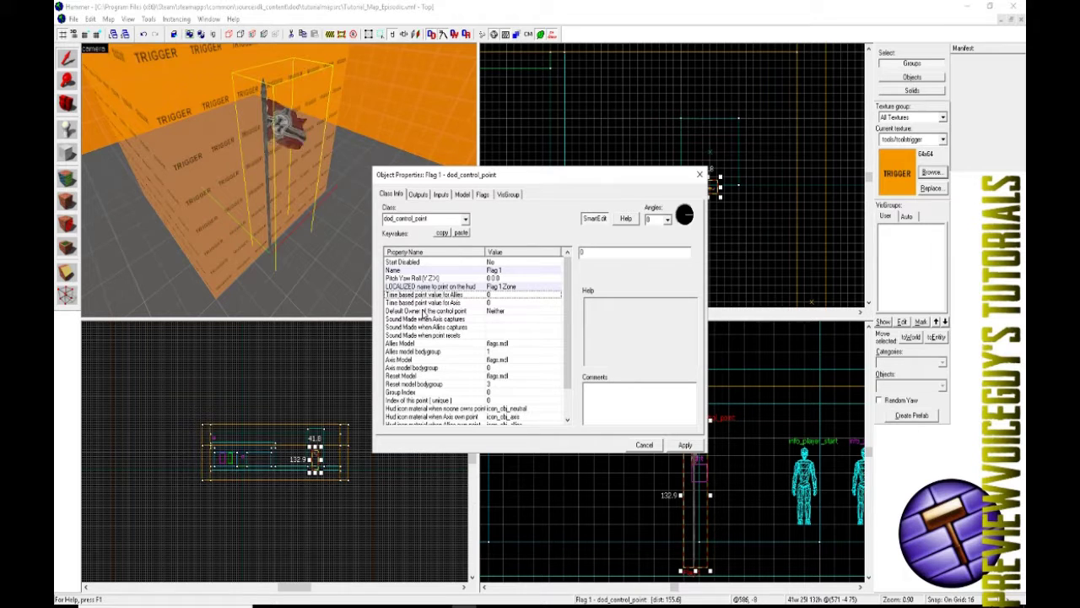
pyautogui.click(423, 312)
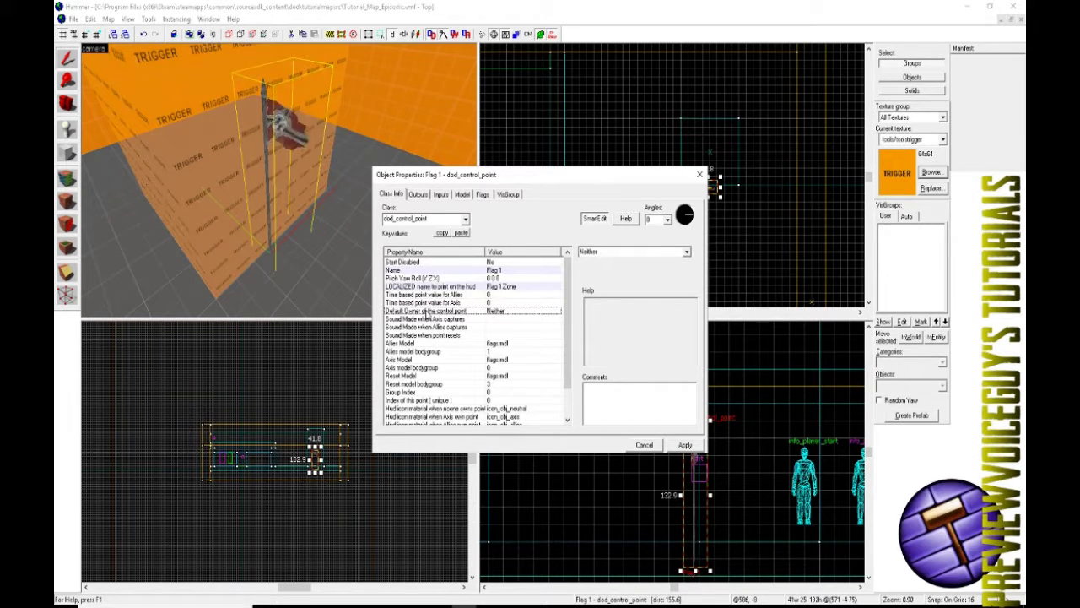
pyautogui.scroll(-1, 663, 256)
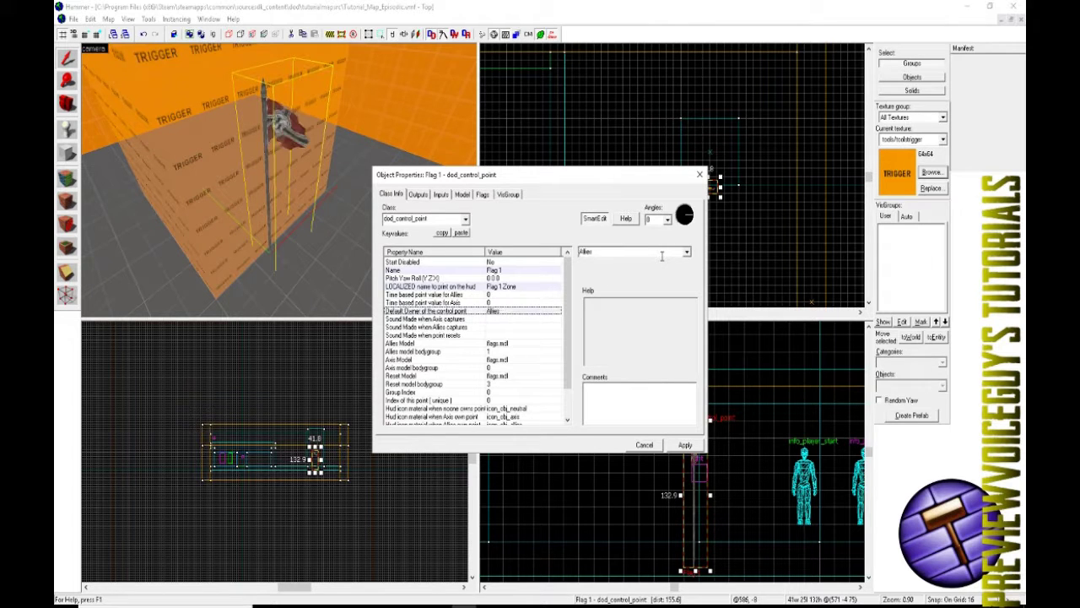
pyautogui.scroll(2, 662, 255)
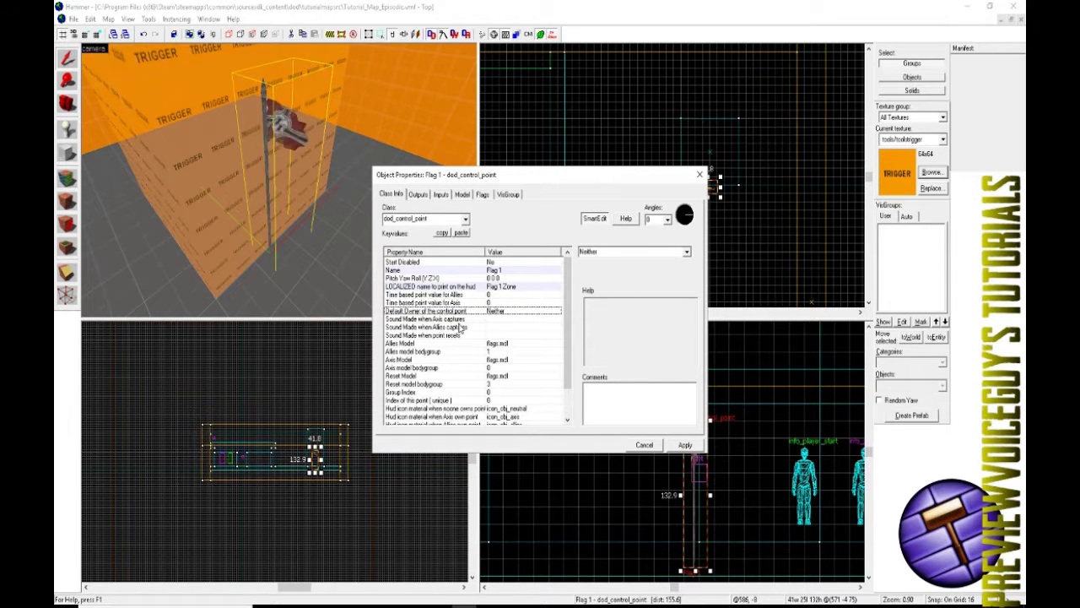
# - Browse sounds for the Axis capture event, listing raw sounds first unfiltered and again filtered by "flags"
pyautogui.doubleClick(405, 321)
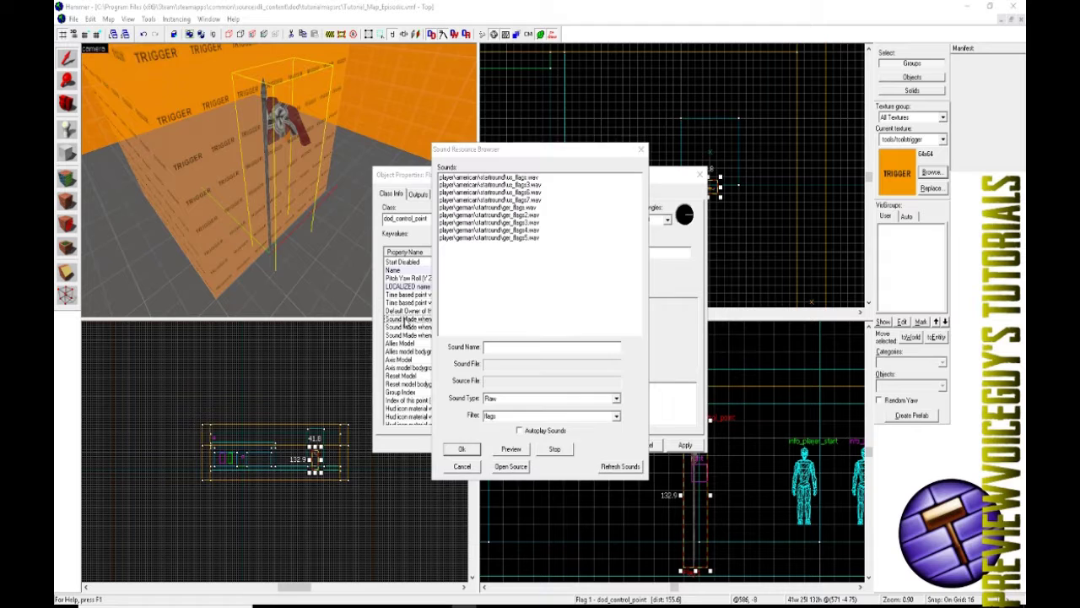
pyautogui.doubleClick(608, 417)
pyautogui.press('BackSpace')
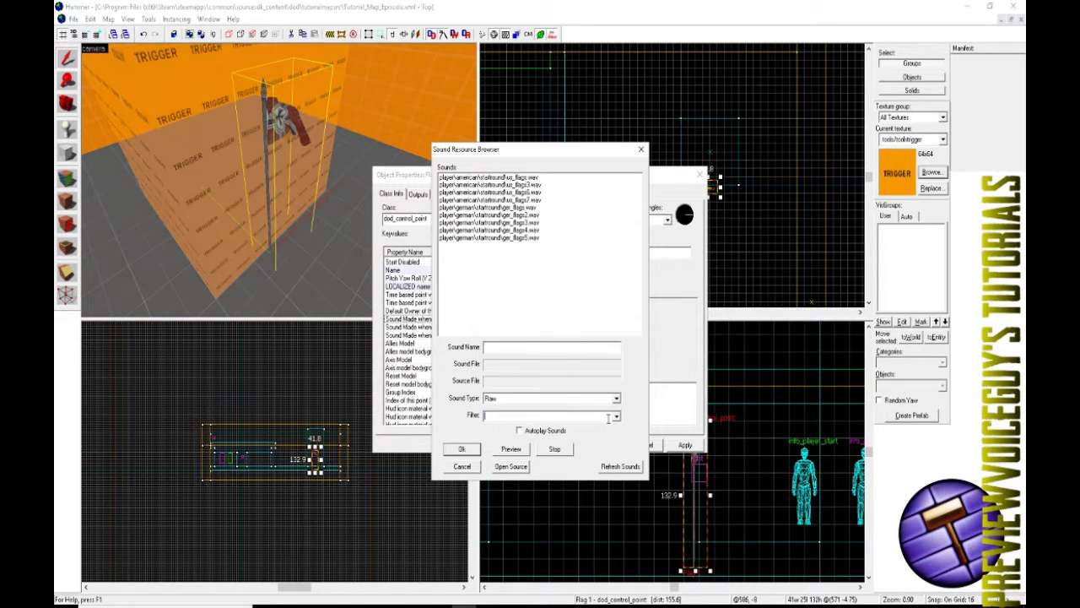
pyautogui.click(617, 398)
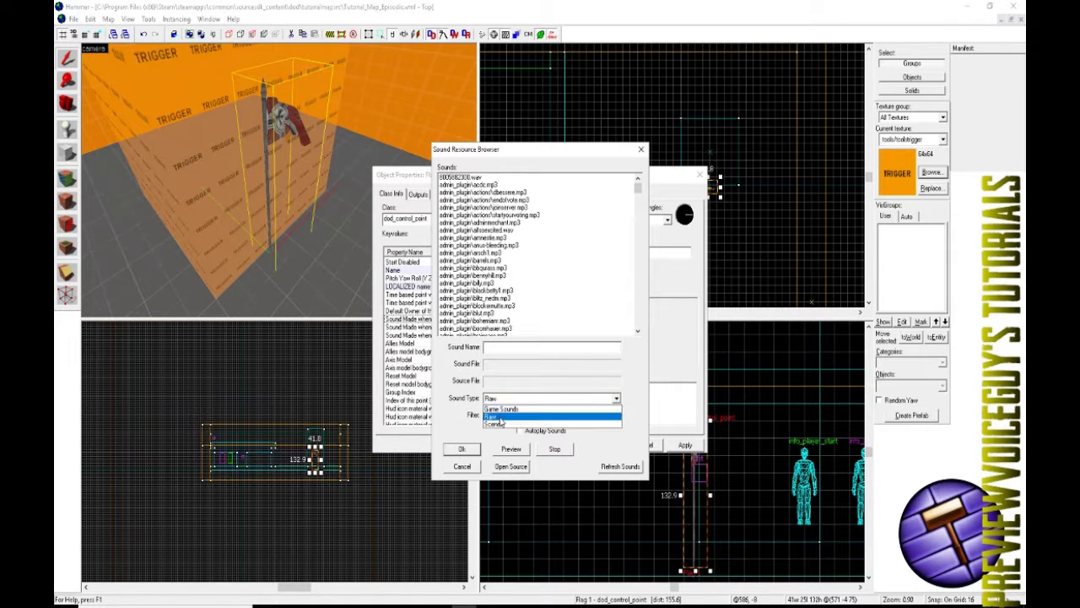
pyautogui.click(495, 416)
pyautogui.click(513, 415)
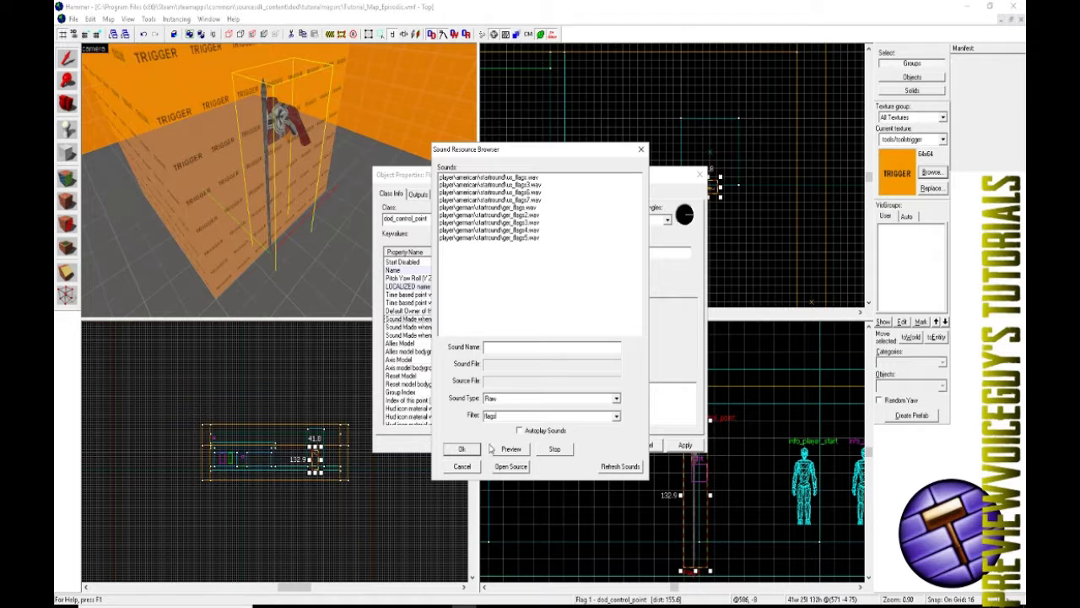
# - Filter the raw sounds by "voice", look through the list, and leave the sound browser without assigning a sound
pyautogui.doubleClick(491, 415)
pyautogui.press('BackSpace')
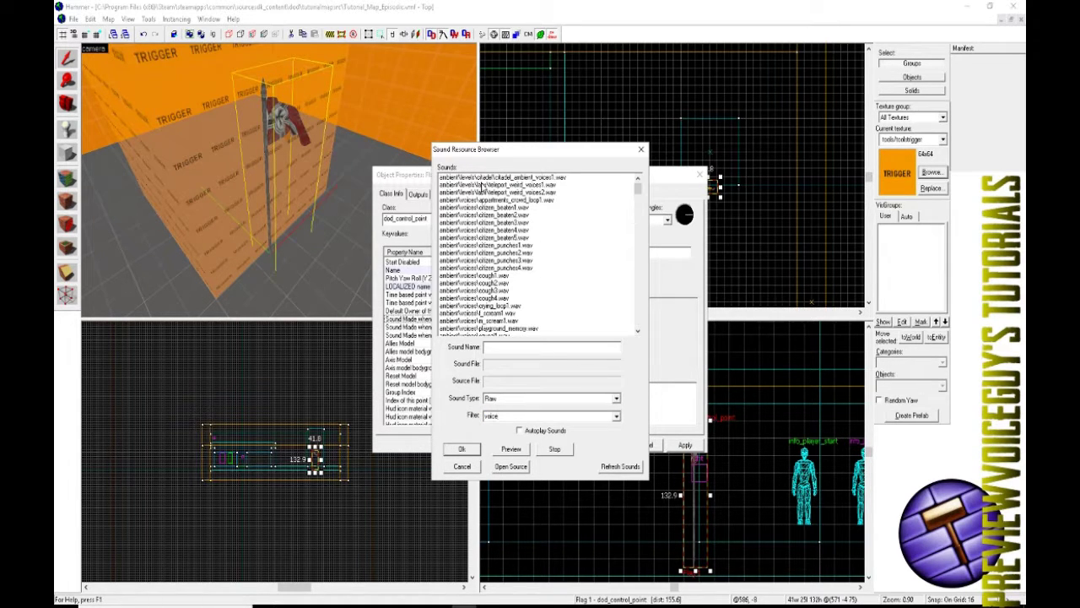
pyautogui.click(491, 233)
pyautogui.scroll(-10, 491, 237)
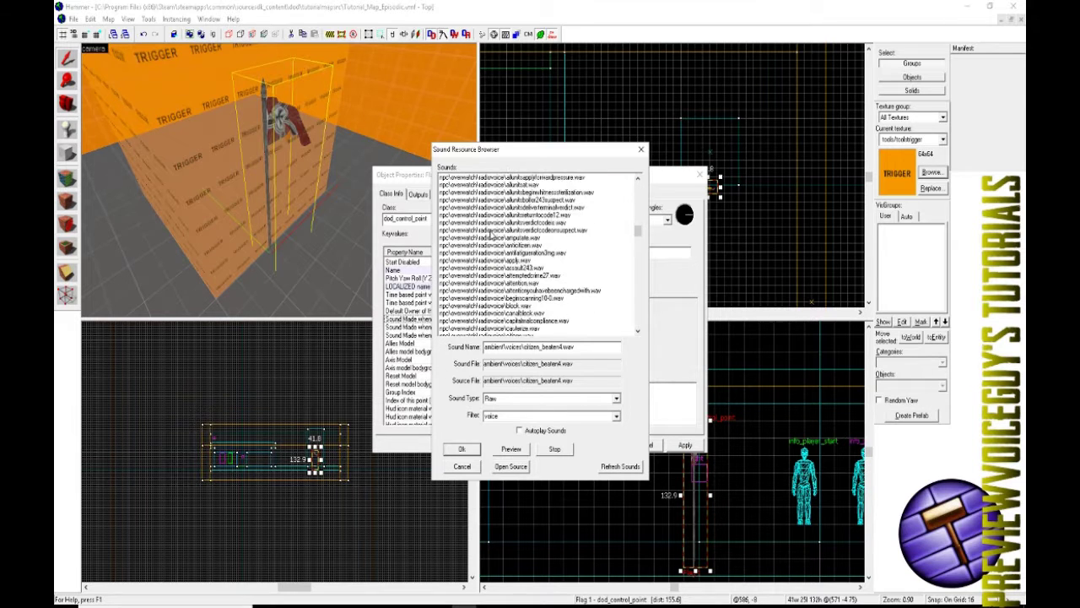
pyautogui.scroll(-10, 491, 236)
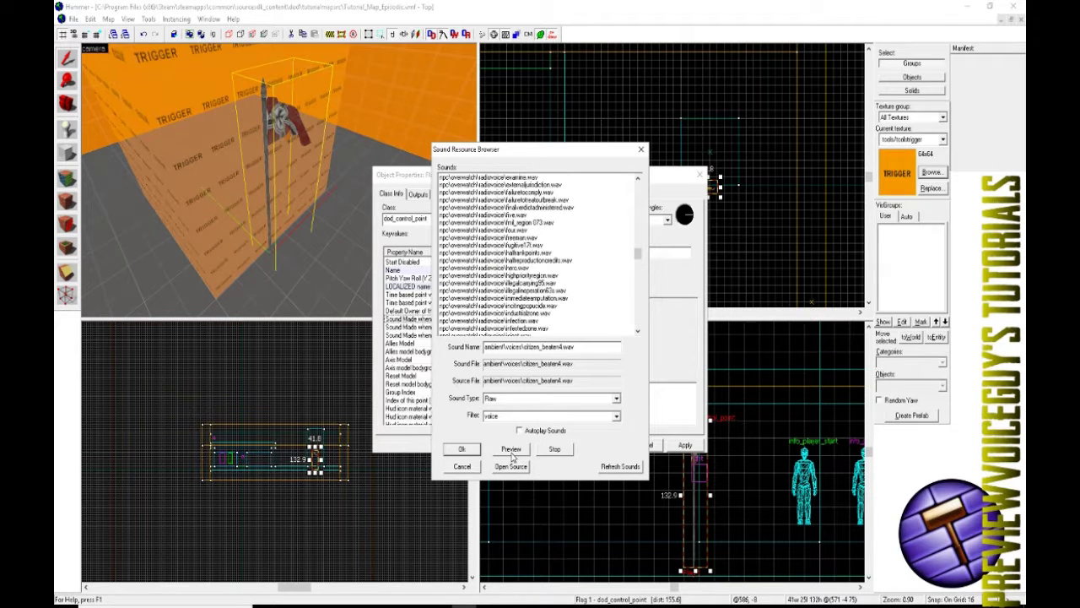
pyautogui.click(502, 230)
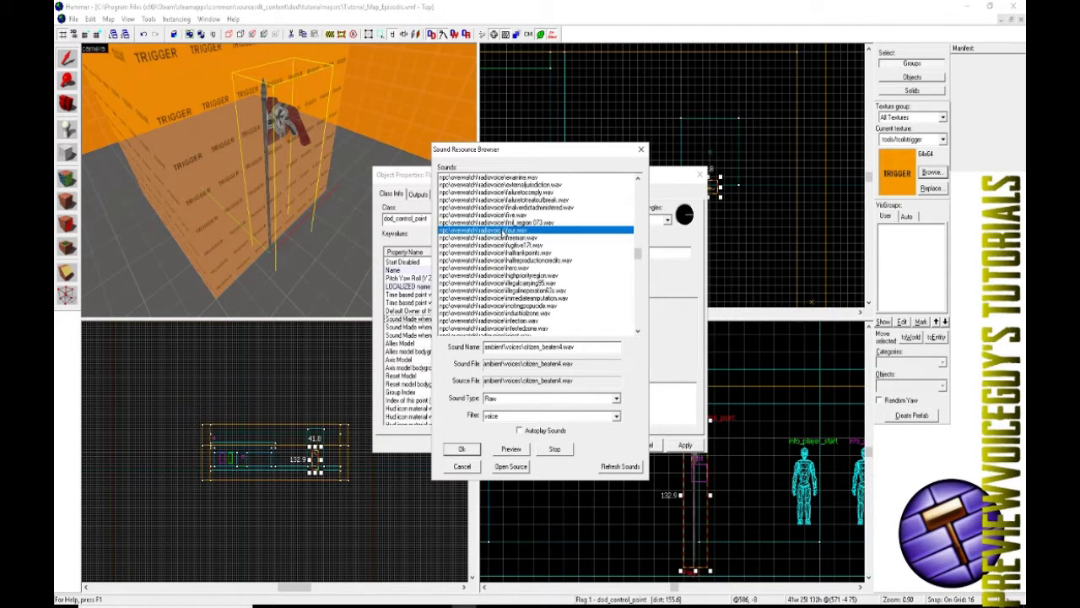
pyautogui.click(616, 465)
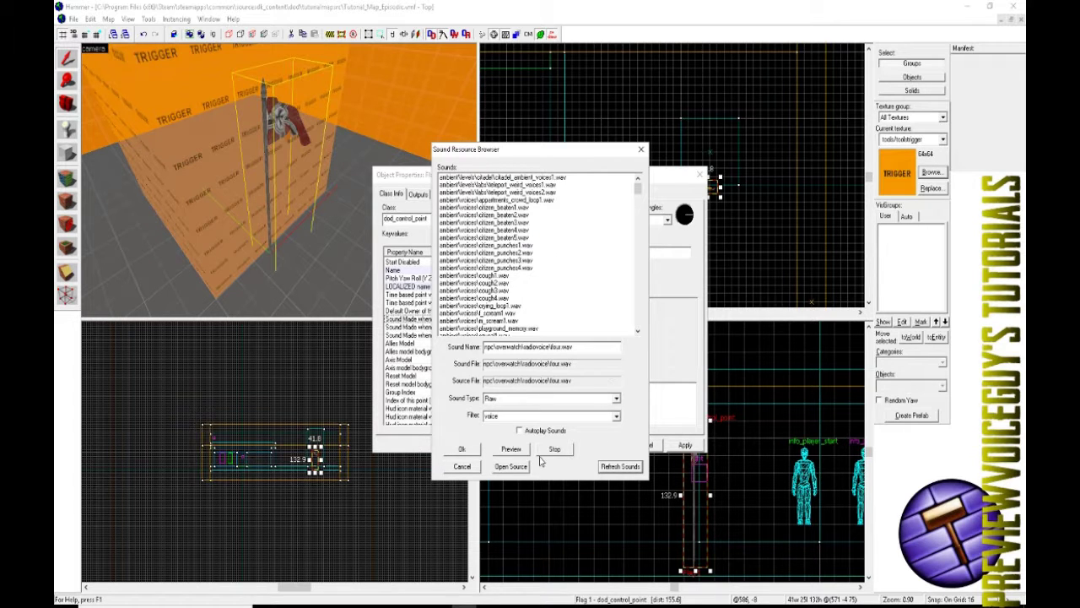
pyautogui.click(469, 468)
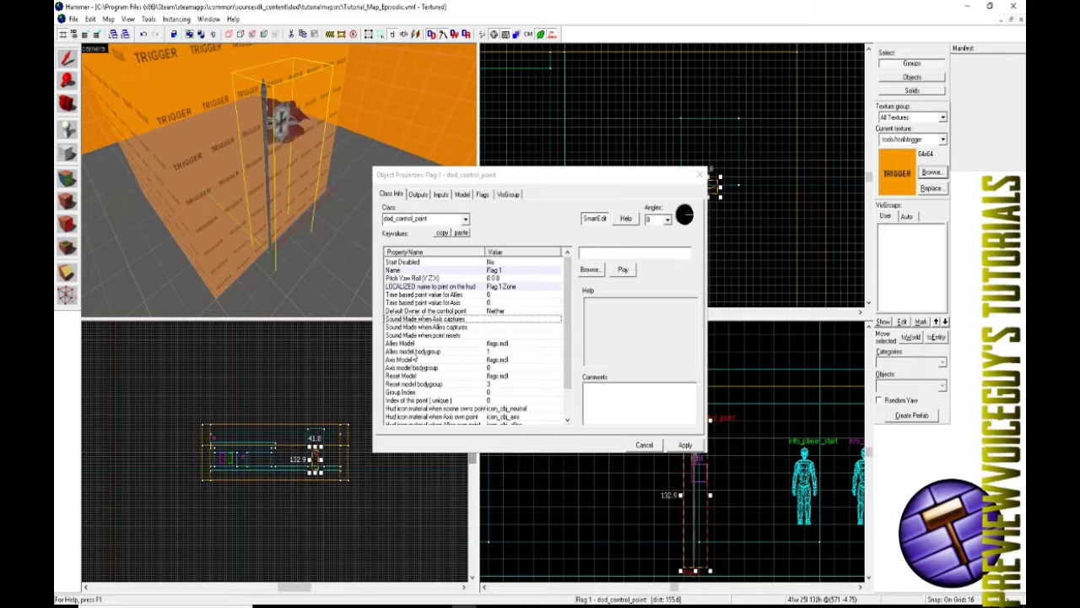
# - Examine the Allies model in the model browser, as well as the reset model, its bodygroup and the group index
pyautogui.doubleClick(410, 343)
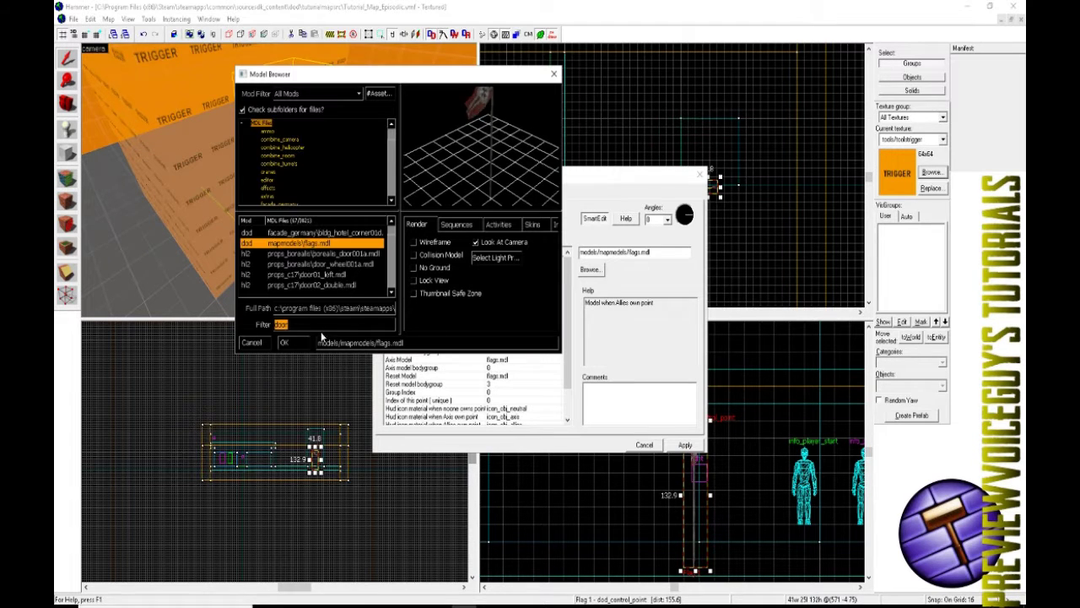
pyautogui.click(555, 74)
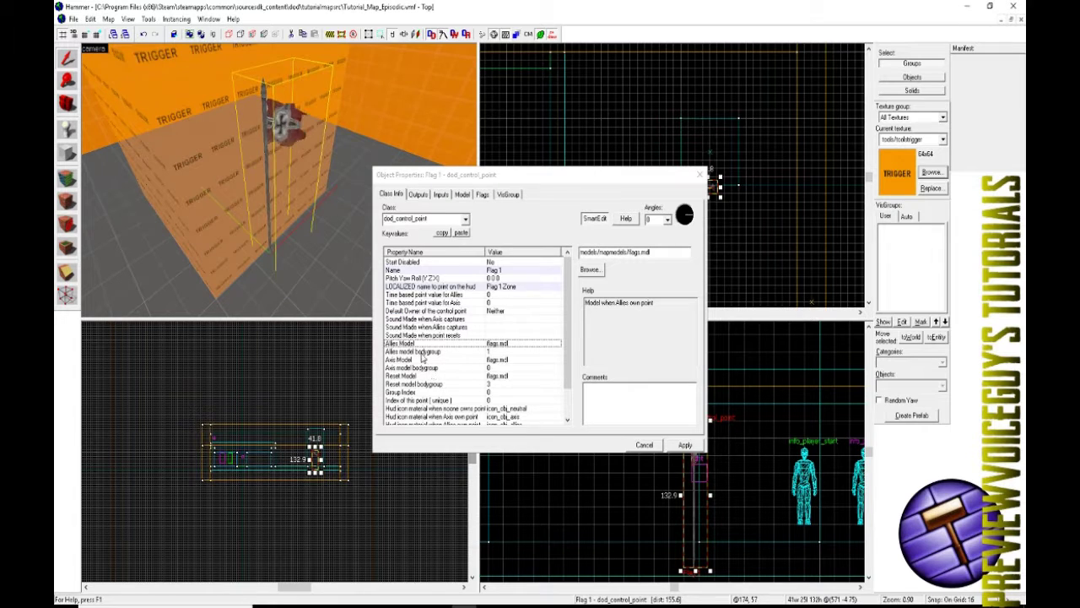
pyautogui.scroll(-1, 440, 388)
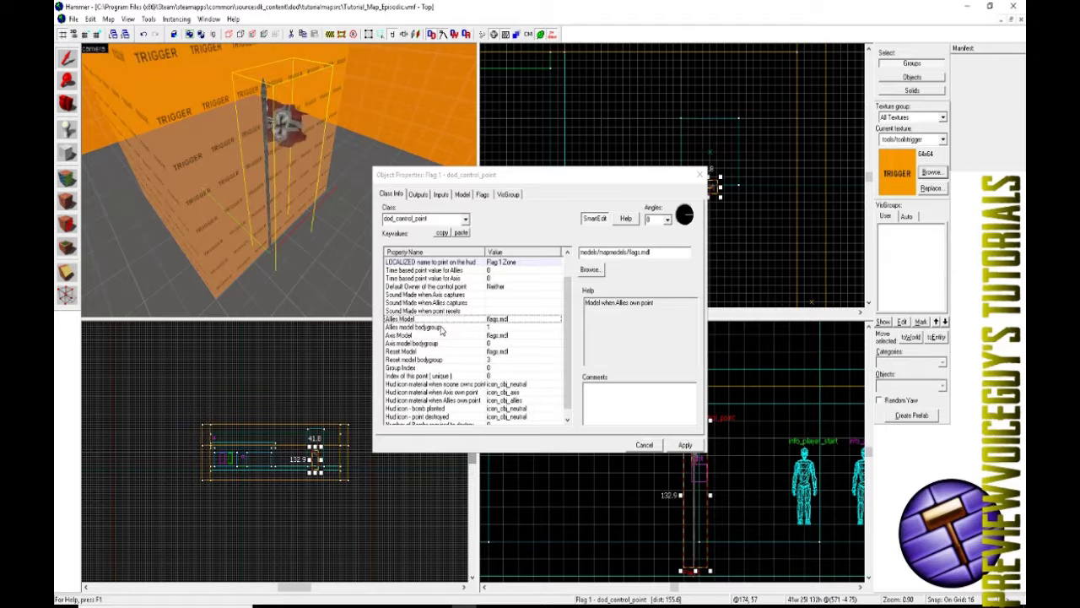
pyautogui.click(411, 352)
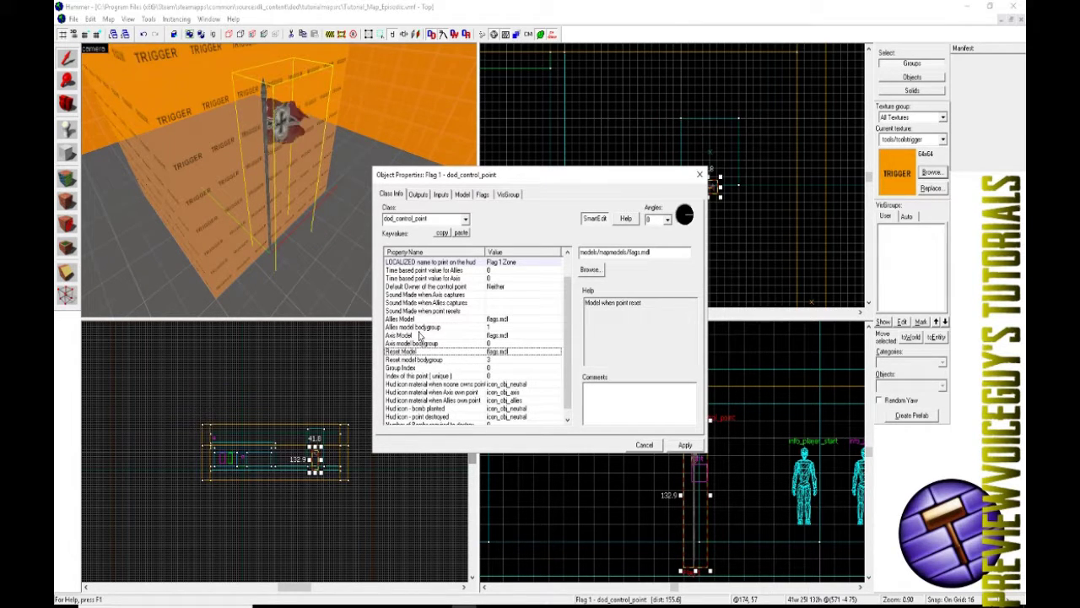
pyautogui.click(423, 360)
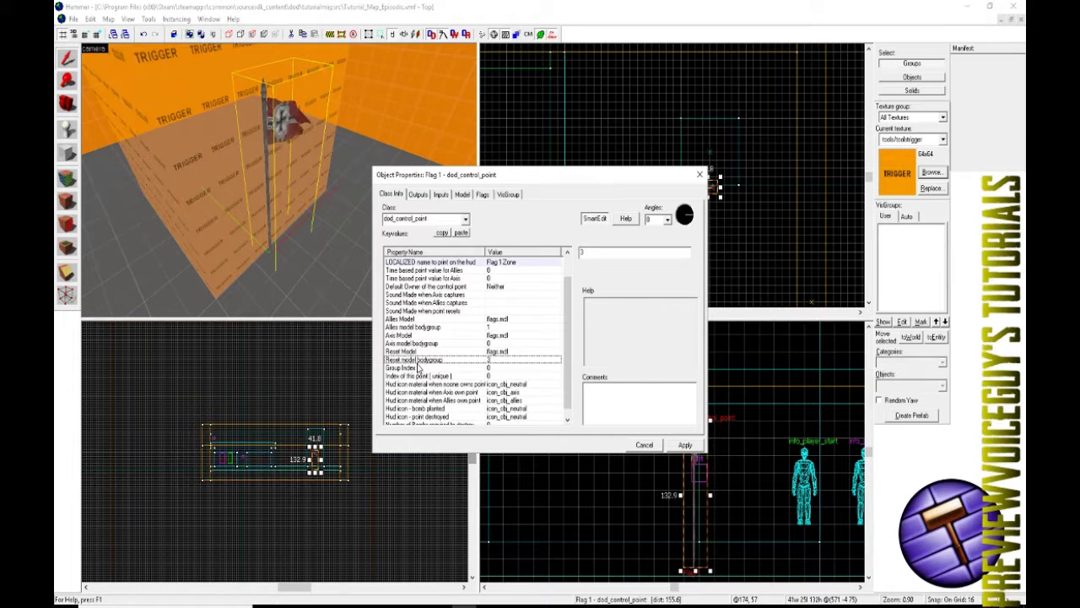
pyautogui.click(417, 368)
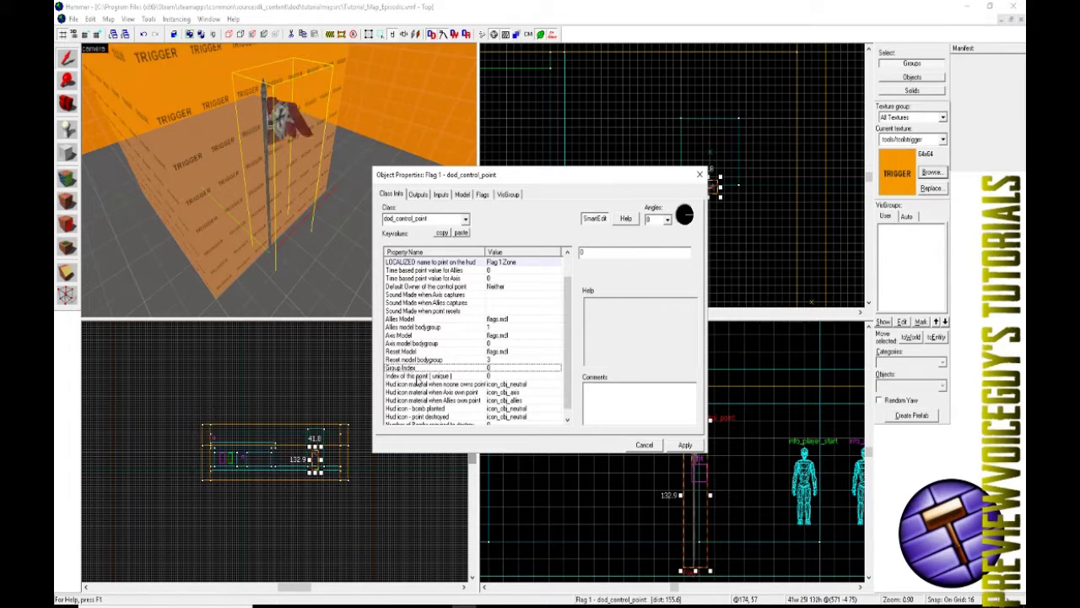
# - Set the control point's unique index to 1 and apply the properties
pyautogui.click(417, 376)
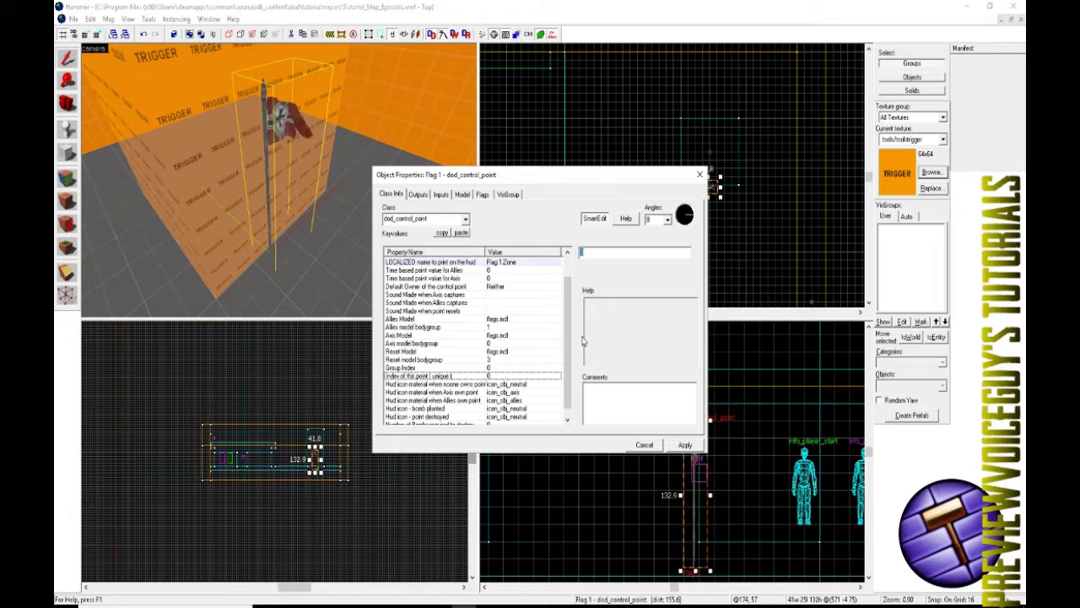
pyautogui.write('1')
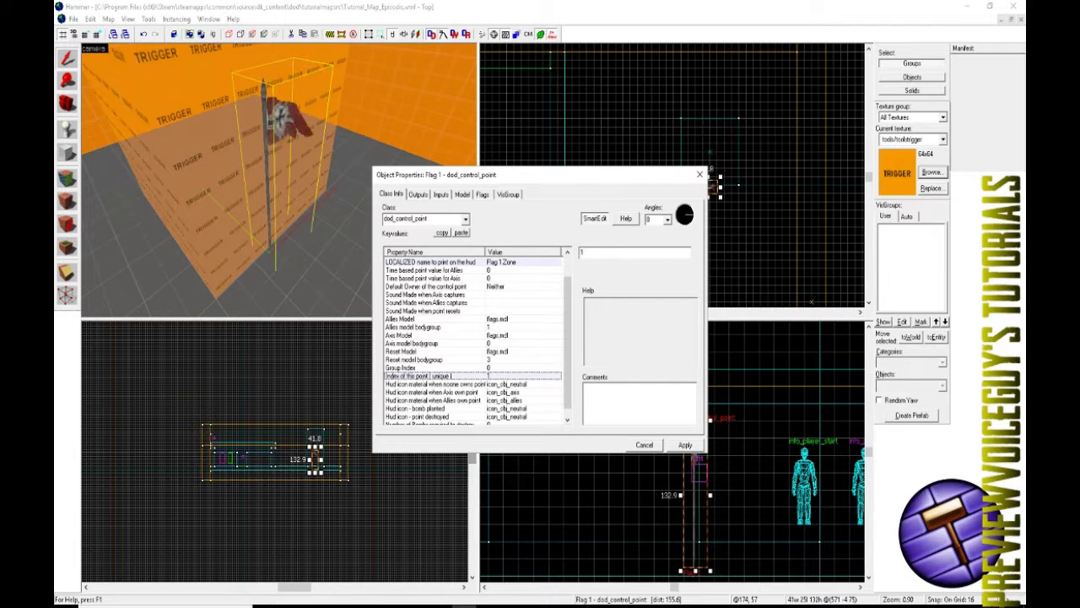
pyautogui.click(684, 445)
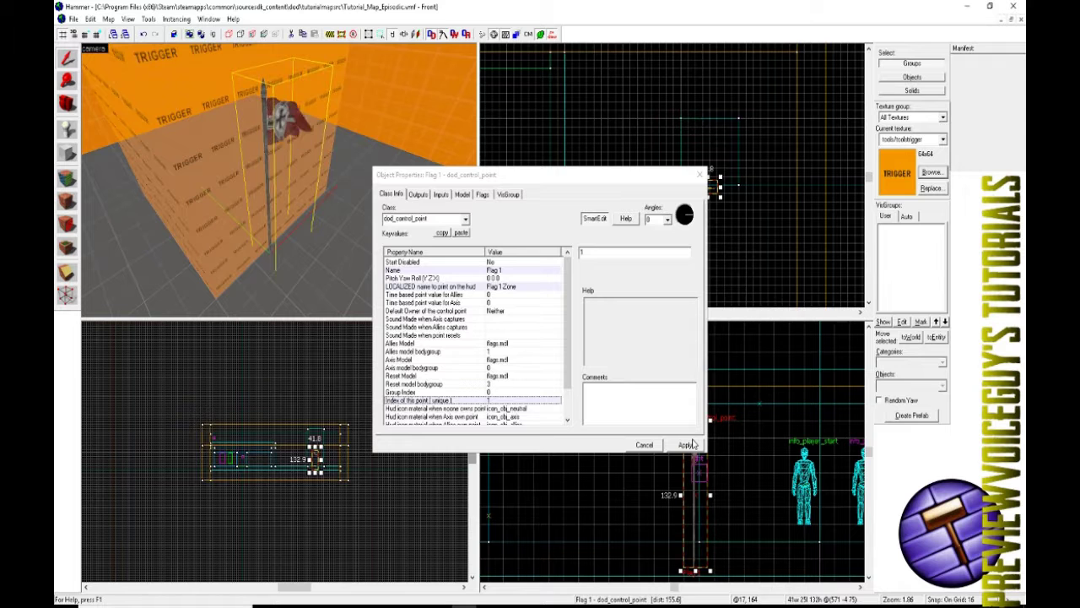
# - Examine the HUD icon materials used when no one, Axis or Allies own the point
pyautogui.click(568, 389)
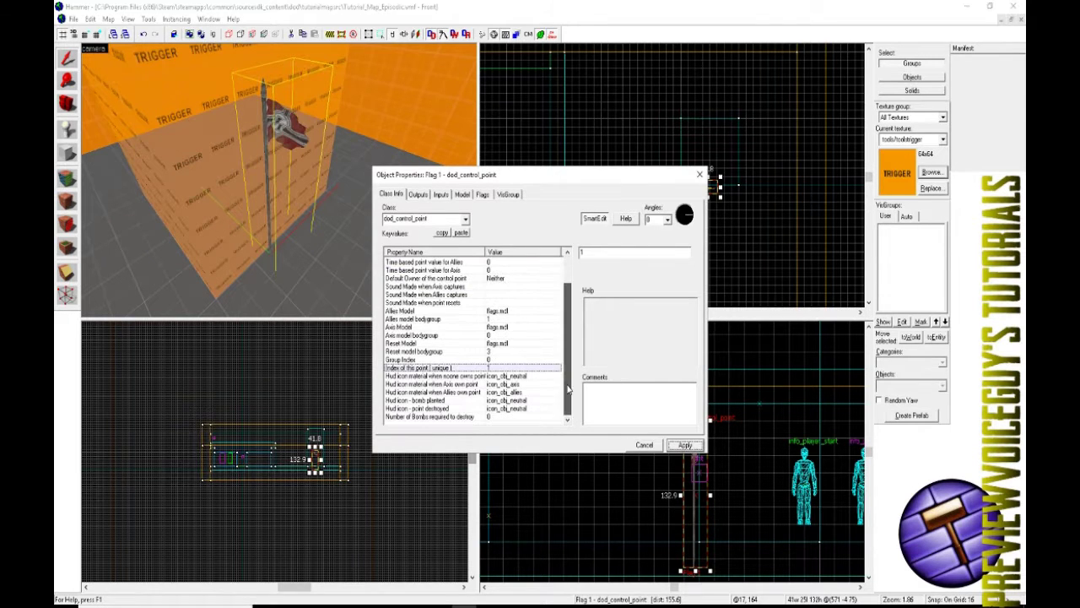
pyautogui.click(444, 377)
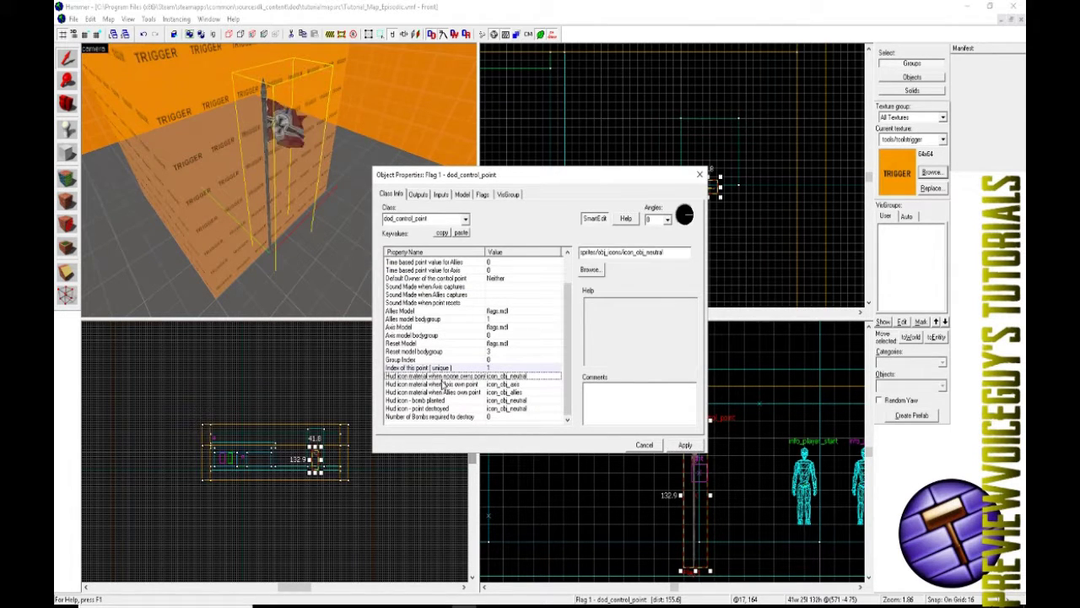
pyautogui.click(442, 384)
pyautogui.click(437, 394)
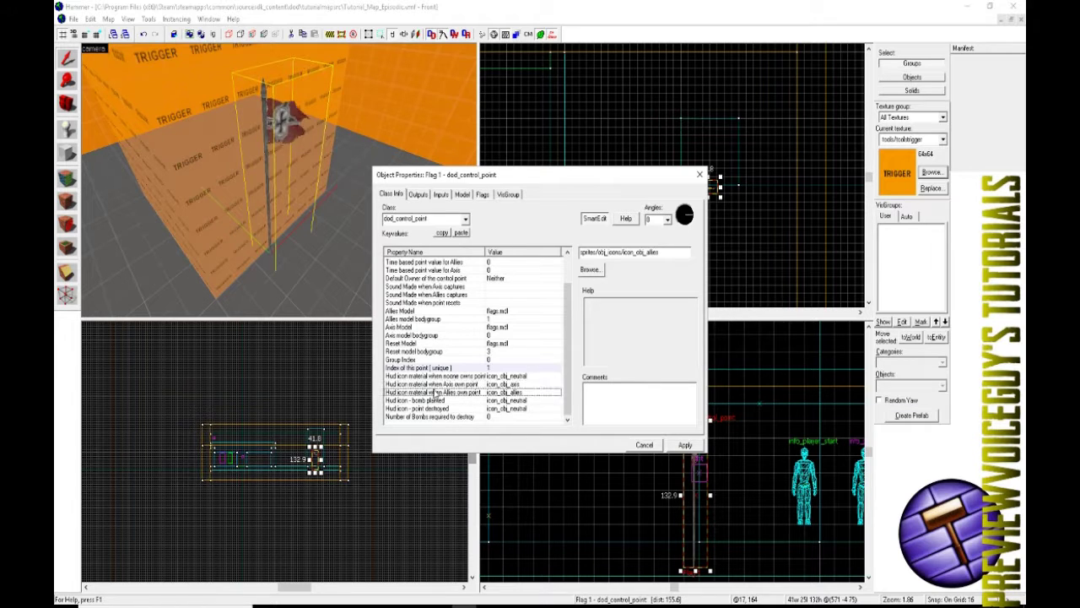
pyautogui.click(436, 385)
pyautogui.click(437, 377)
pyautogui.click(438, 385)
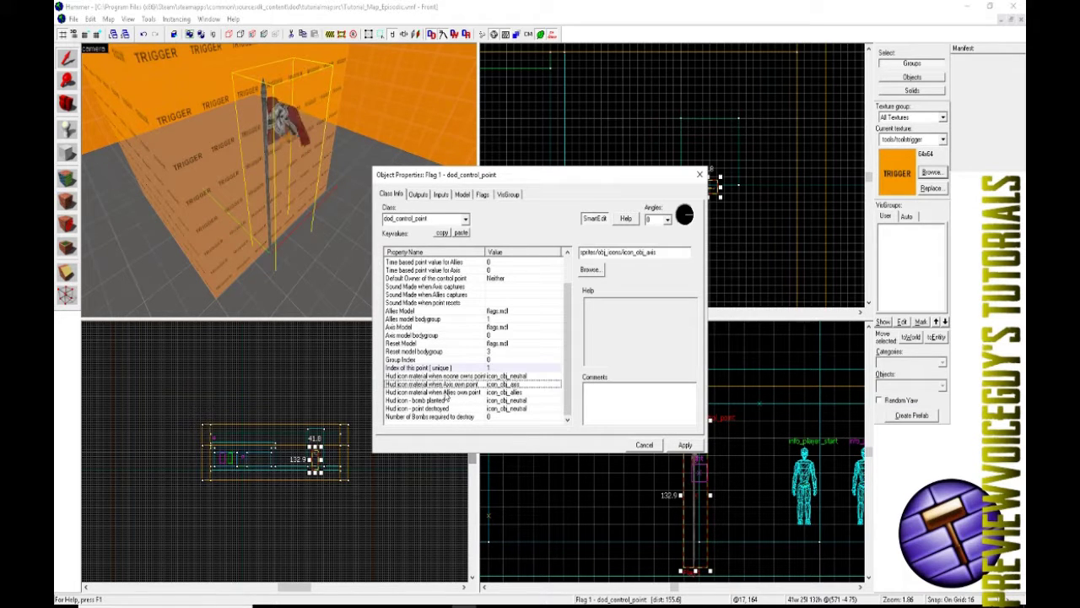
# - Filter the materials by "icon" for the Allies HUD icon, look through them without picking one, and apply and close the control point's properties
pyautogui.click(448, 393)
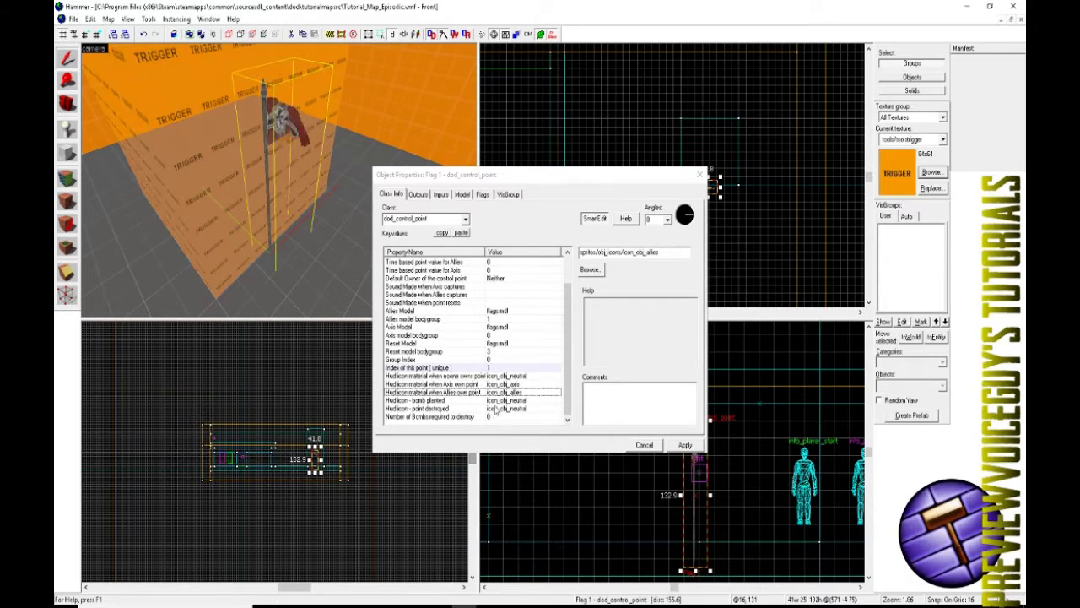
pyautogui.doubleClick(491, 393)
pyautogui.write('icon')
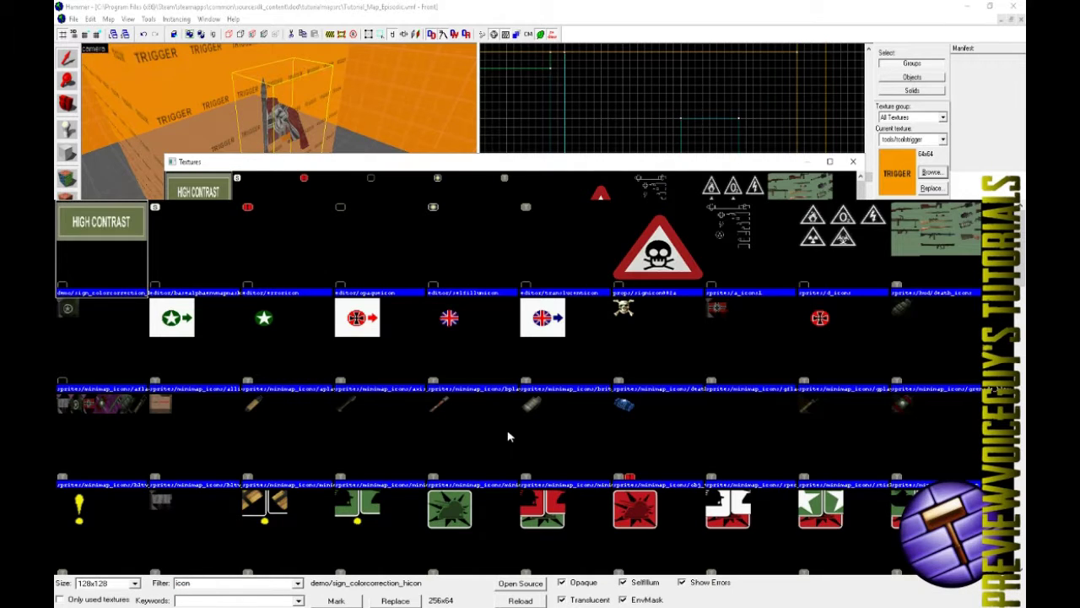
pyautogui.scroll(-5, 498, 380)
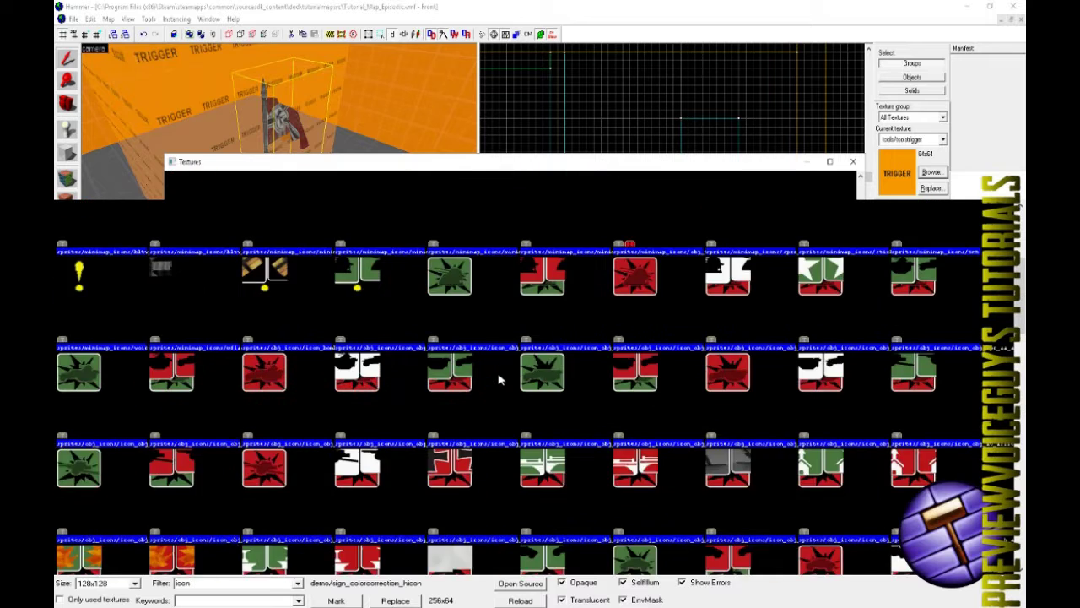
pyautogui.scroll(-6, 499, 380)
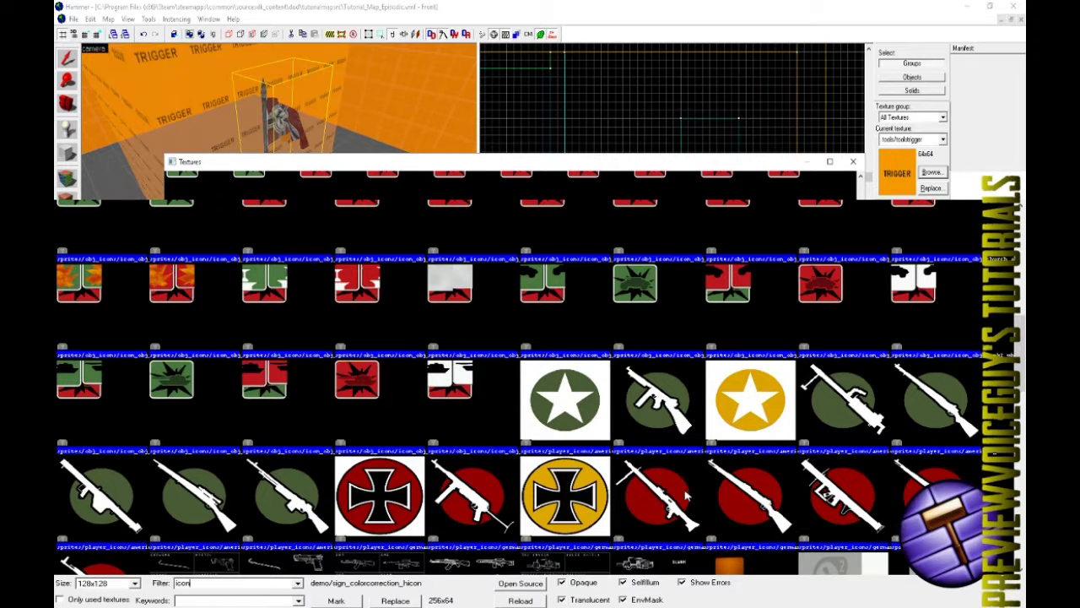
pyautogui.click(854, 162)
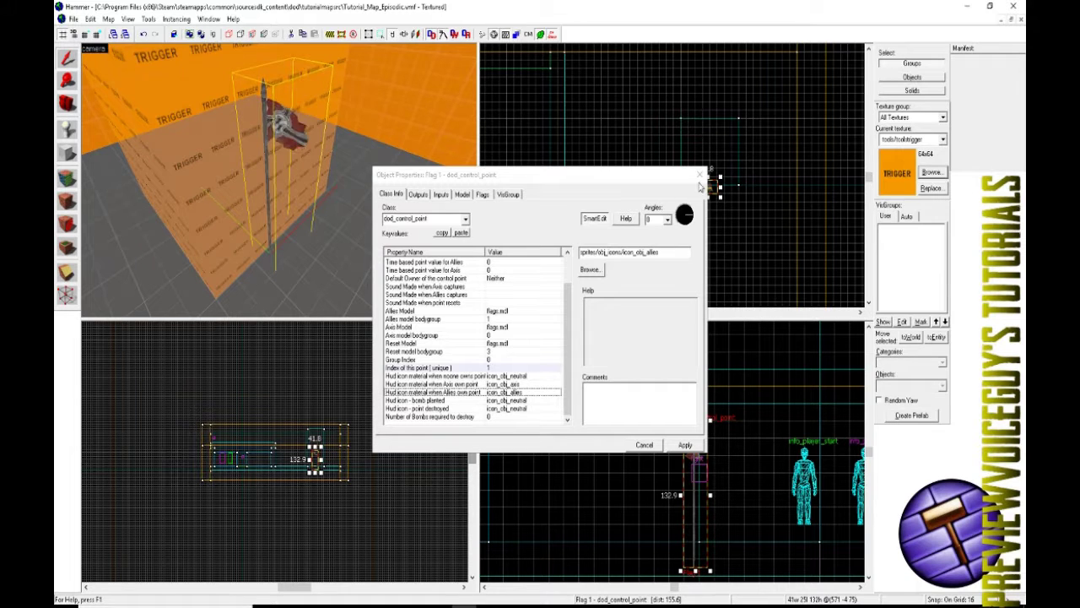
pyautogui.click(684, 445)
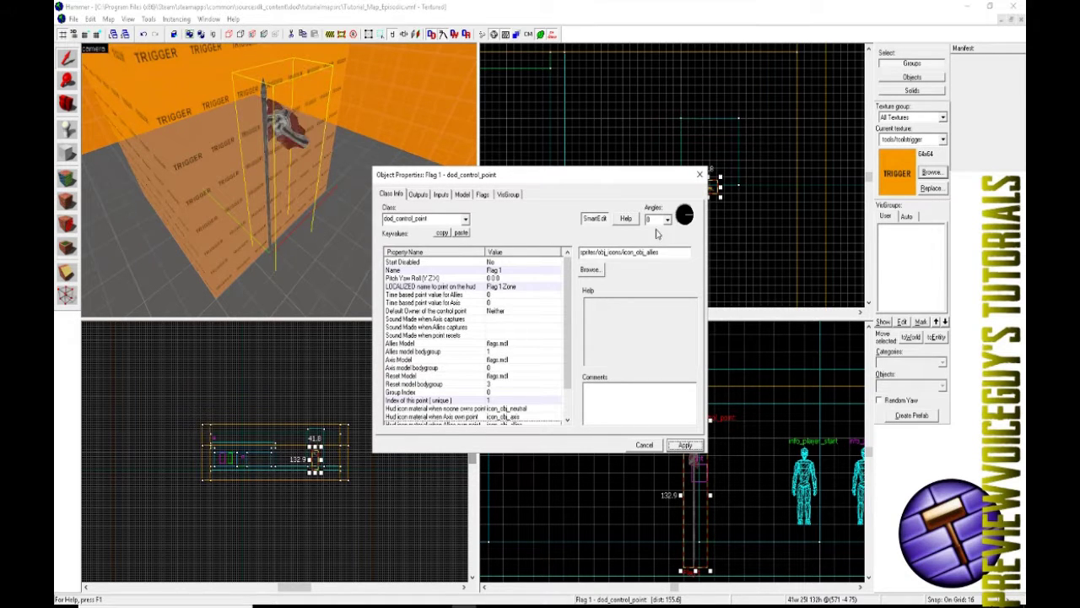
pyautogui.click(699, 174)
# - Move the flag's control point in the top view so its pole stands in the centre of the trigger brush
pyautogui.press('a')
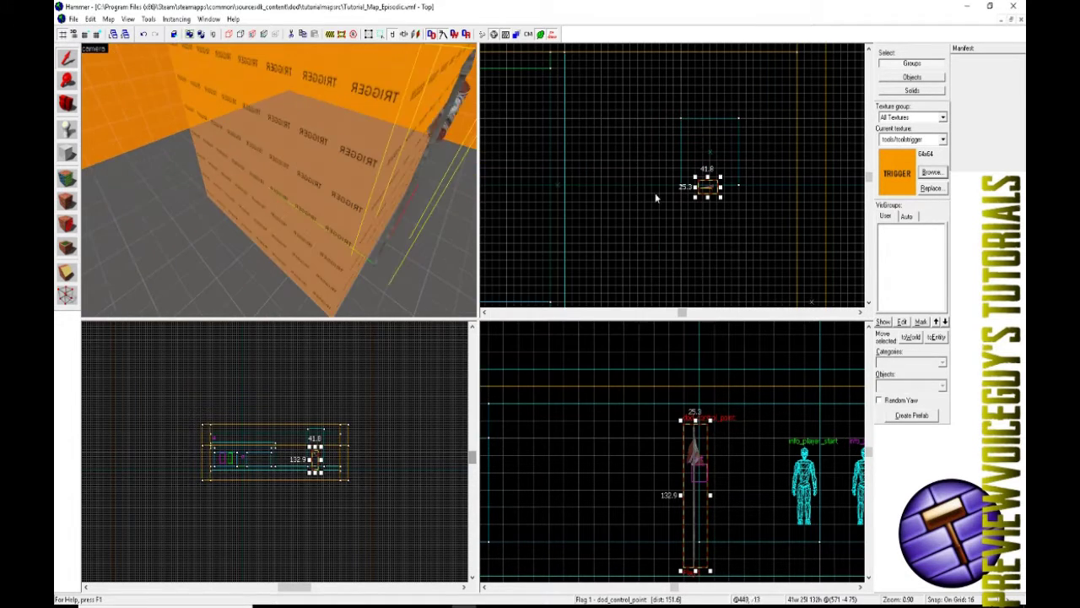
pyautogui.scroll(7, 724, 187)
pyautogui.moveTo(676, 195); pyautogui.dragTo(707, 75)
pyautogui.scroll(-4, 371, 135)
# - Examine the trigger brush and the flag inside it from several angles in the 3D view
pyautogui.press('z')
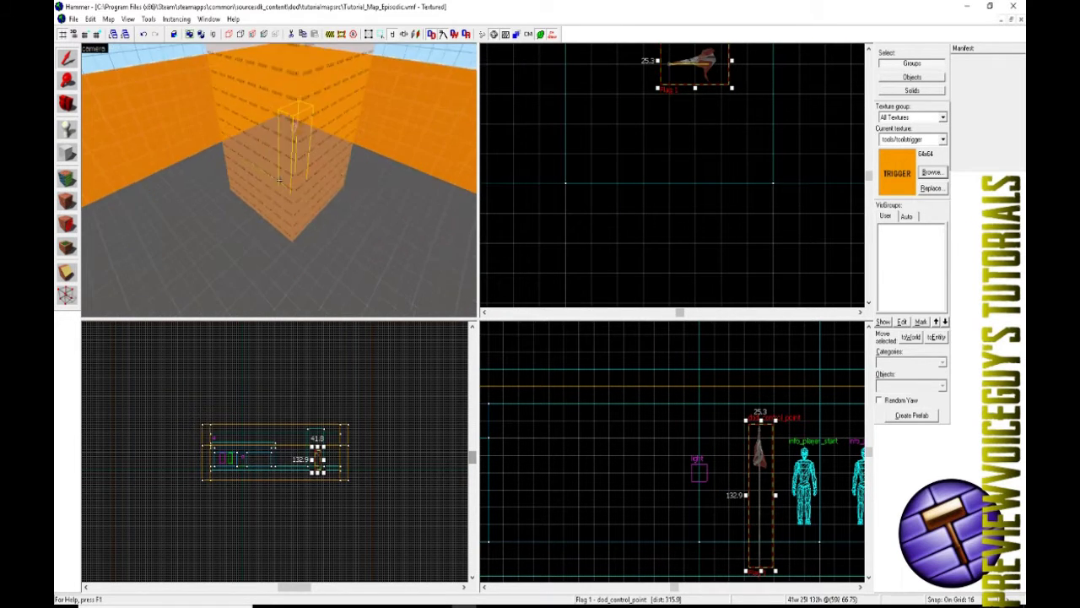
pyautogui.press('w')
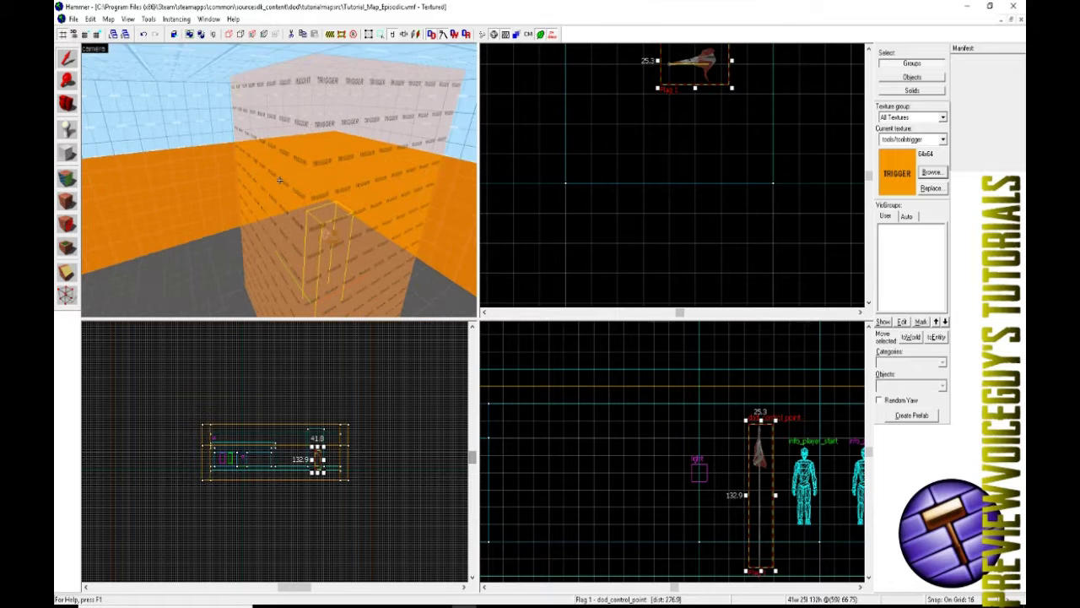
pyautogui.press('z')
pyautogui.press('z')
pyautogui.press('w')
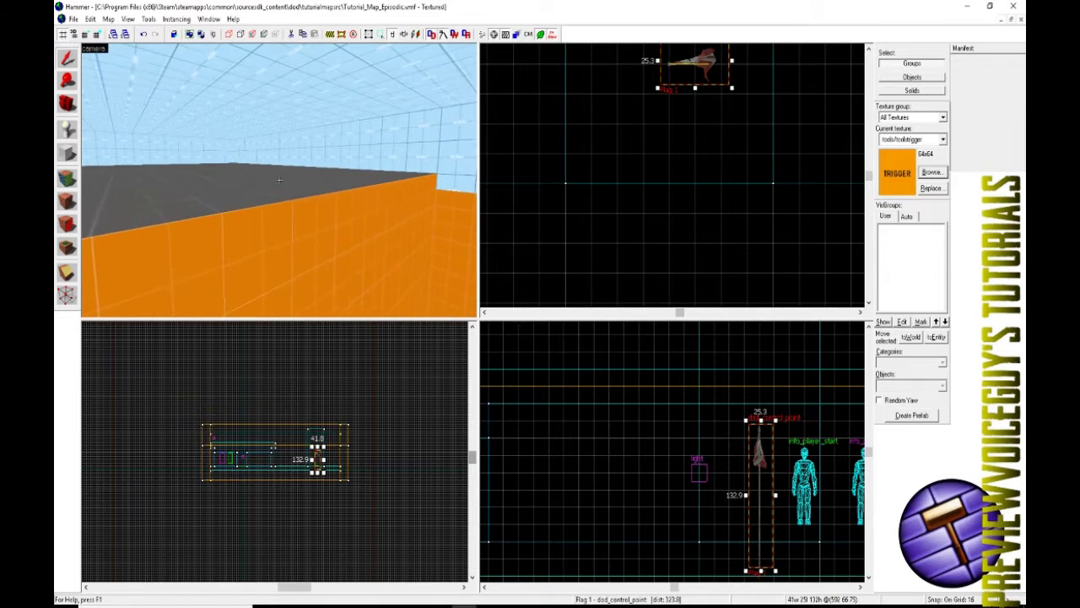
pyautogui.press('s')
pyautogui.press('w')
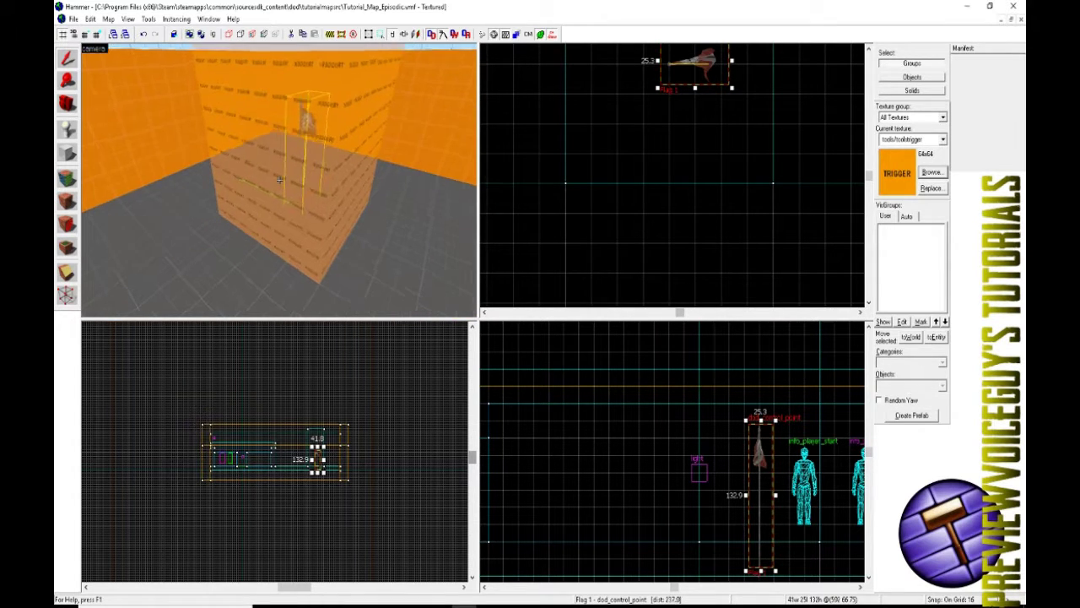
pyautogui.press('z')
# - Tie the trigger brush around the flag to an entity, set its class to dod_capture_area and apply
pyautogui.doubleClick(274, 209)
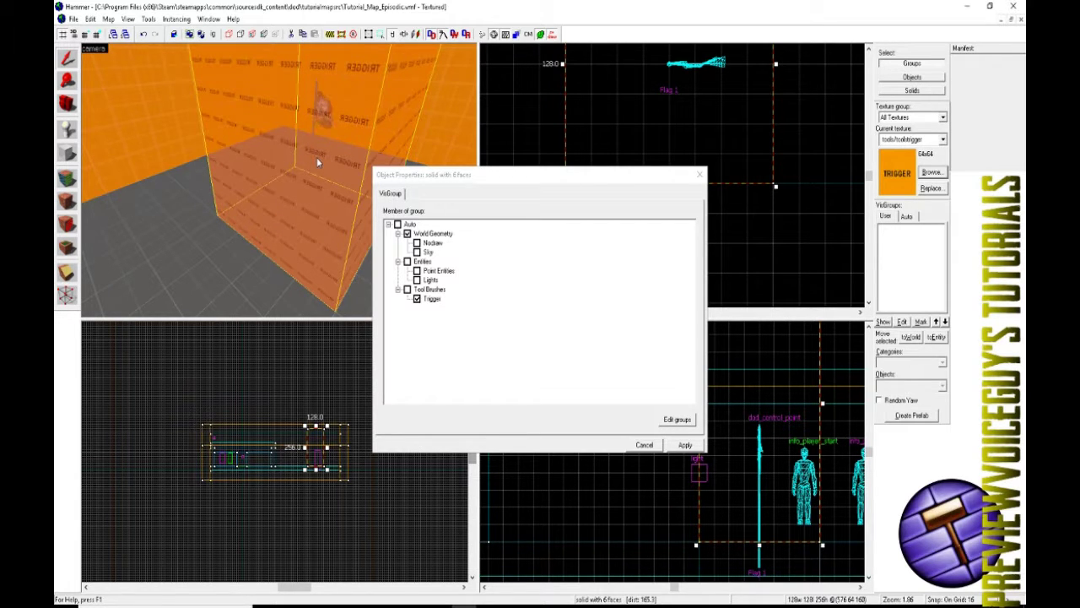
pyautogui.hotkey('ctrl', 't')
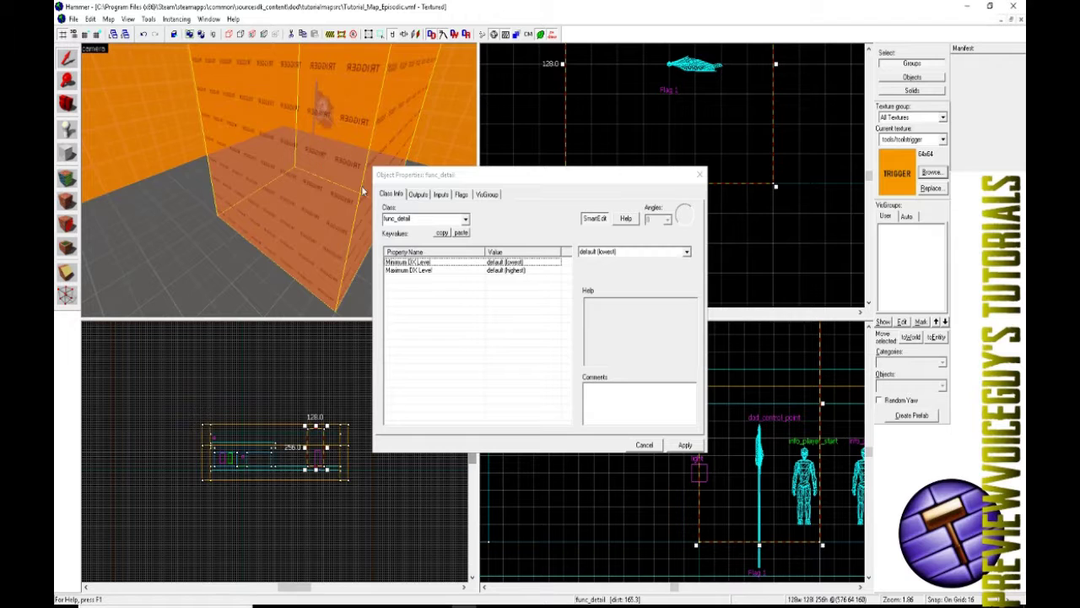
pyautogui.click(425, 217)
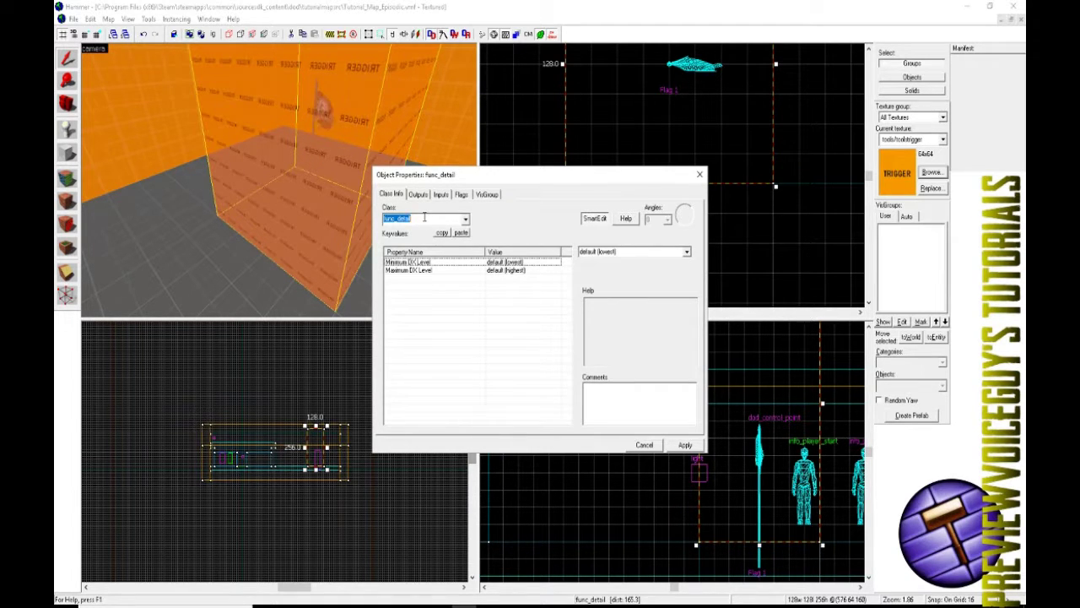
pyautogui.write('dod')
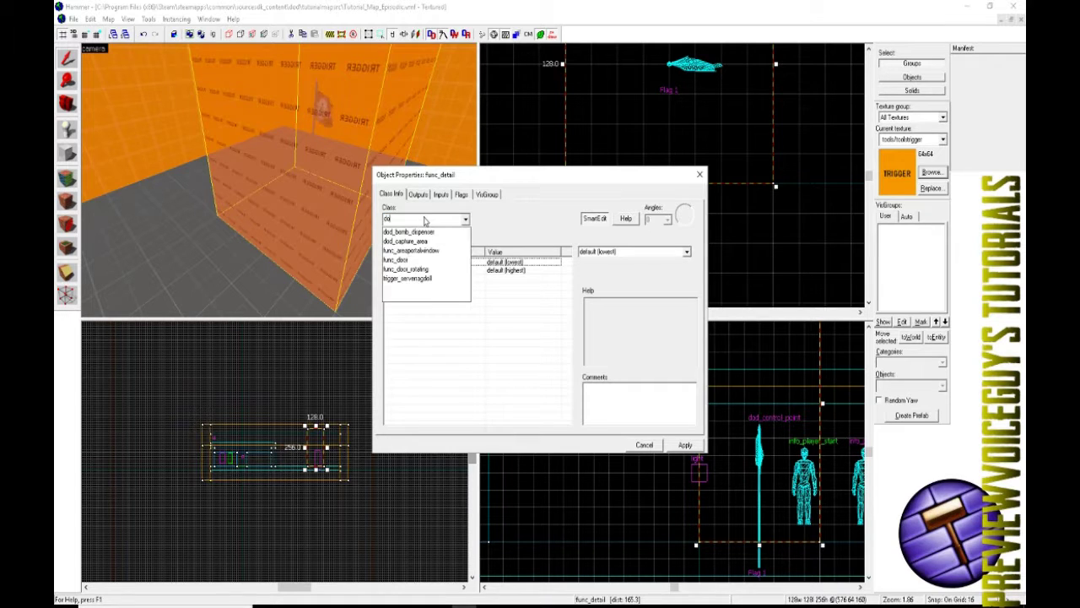
pyautogui.write('_cp')
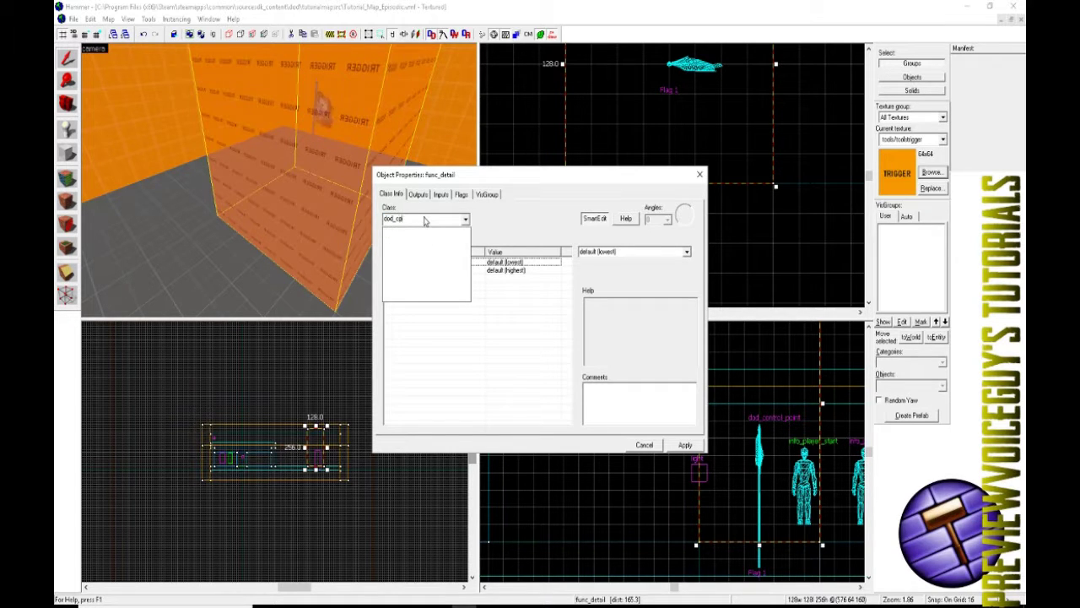
pyautogui.press('BackSpace')
pyautogui.write('ap')
pyautogui.click(409, 232)
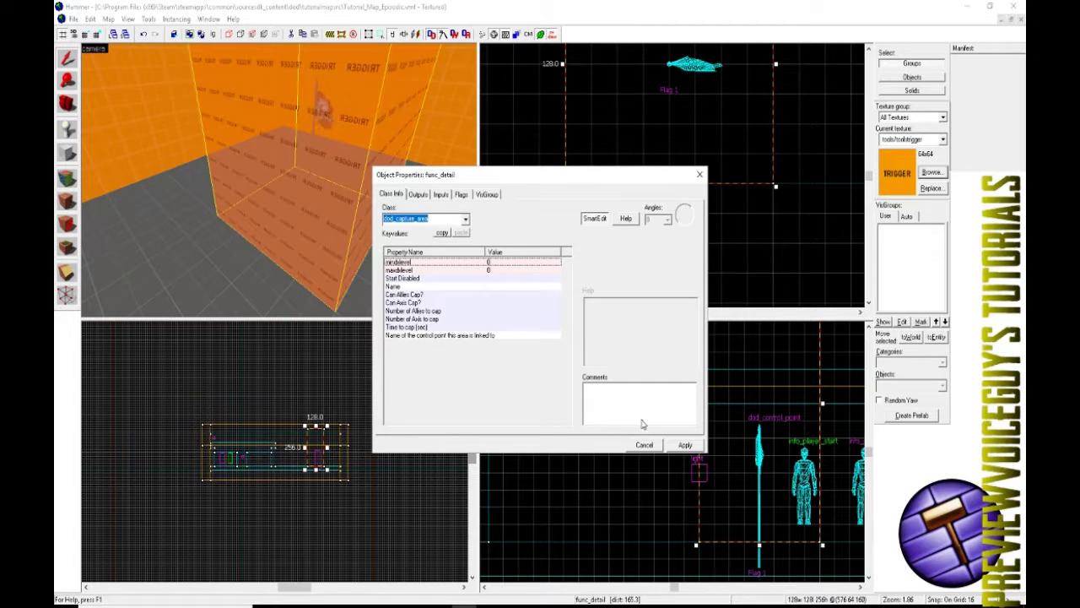
pyautogui.click(683, 446)
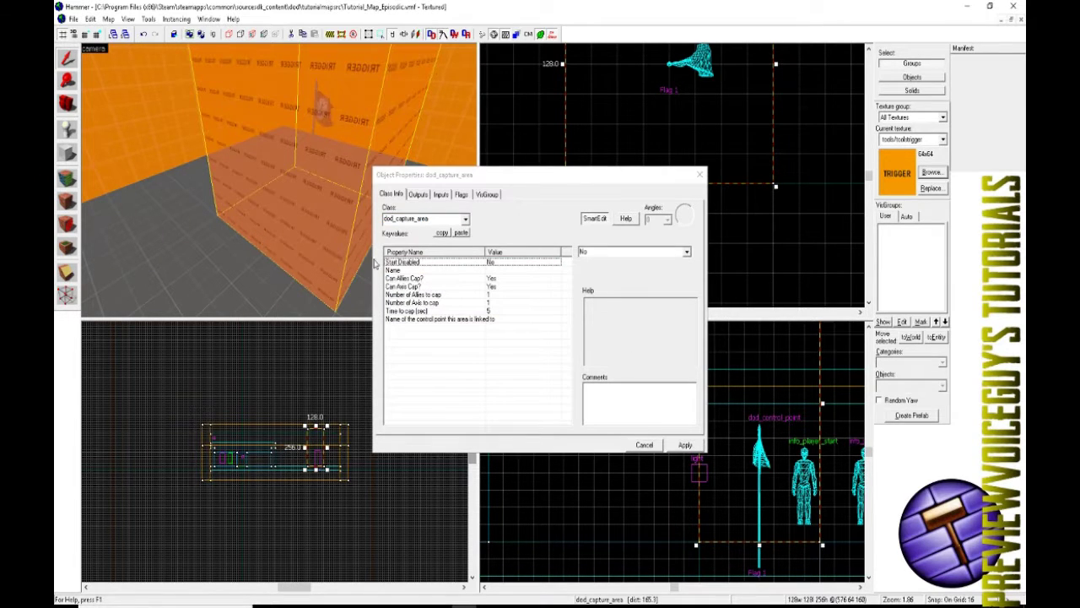
# - Examine the capture area's volume around the flag and its start, name, team capture permission and required player number properties
pyautogui.press('w')
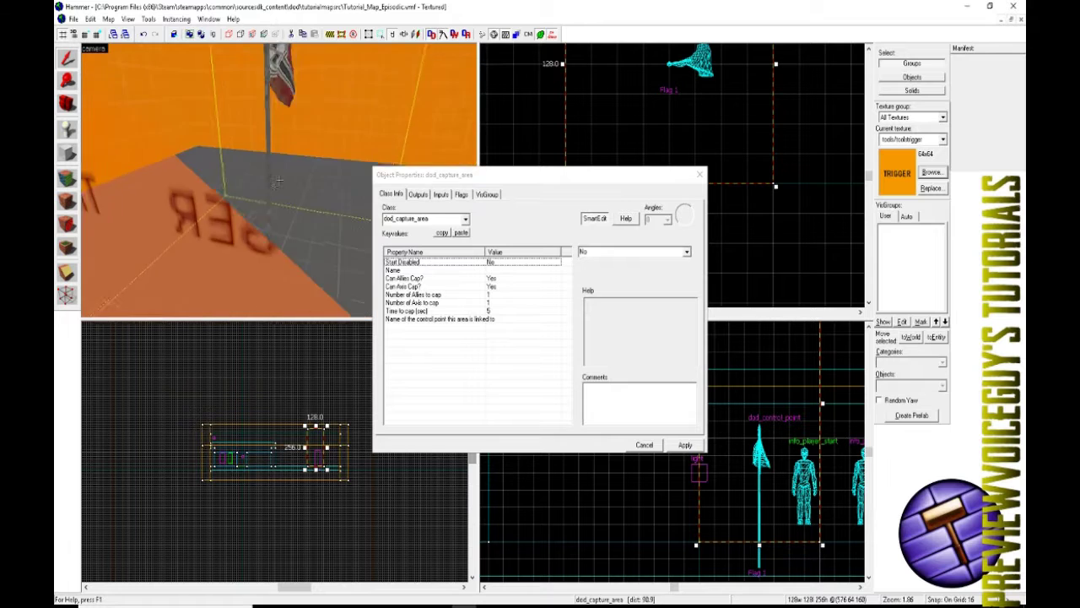
pyautogui.press('s')
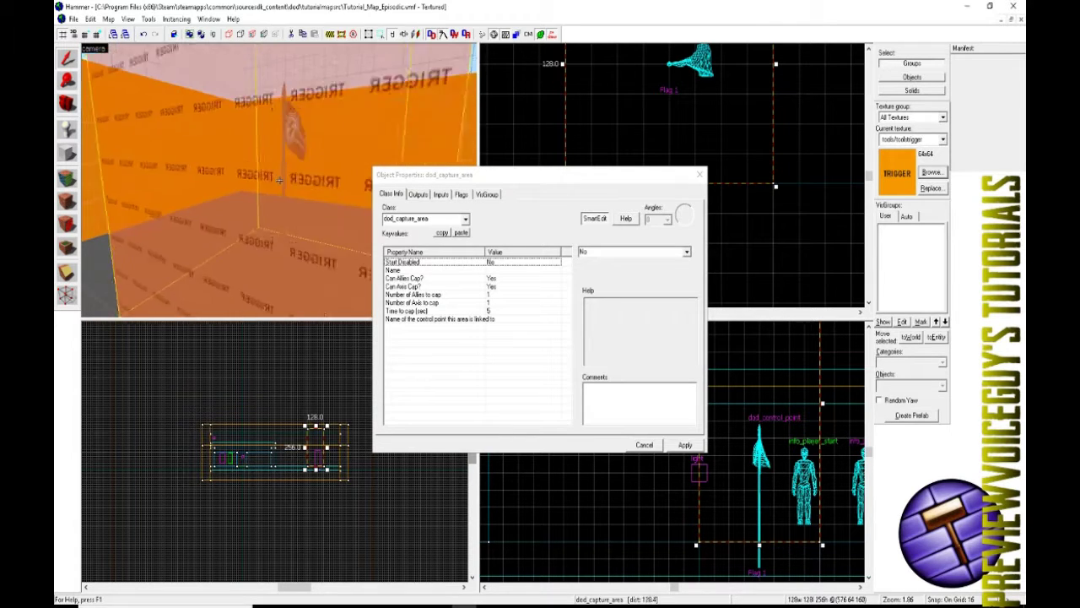
pyautogui.press('w')
pyautogui.press('s')
pyautogui.press('s')
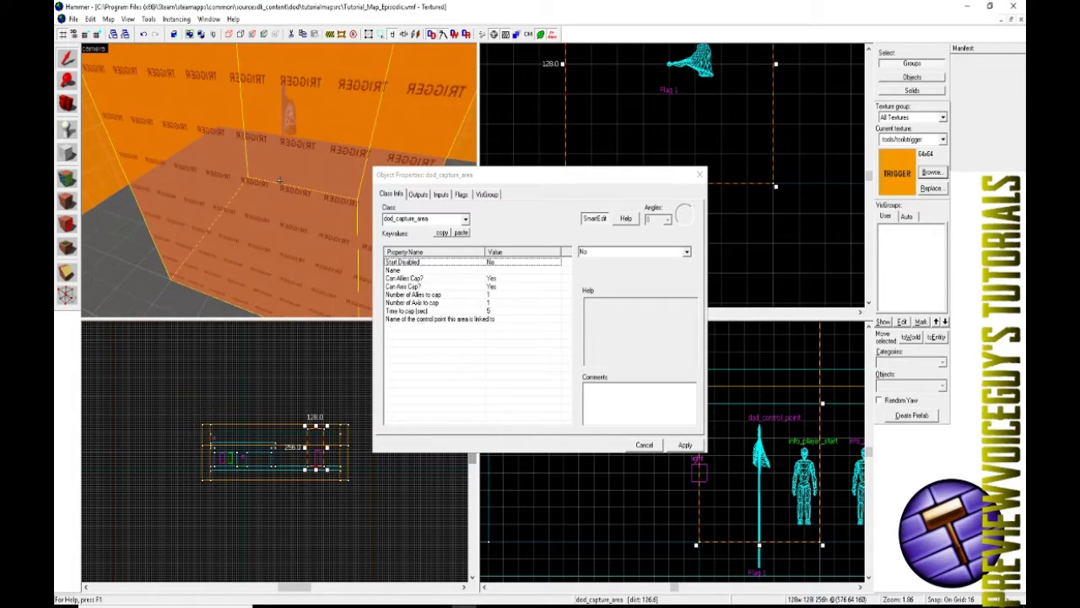
pyautogui.click(404, 265)
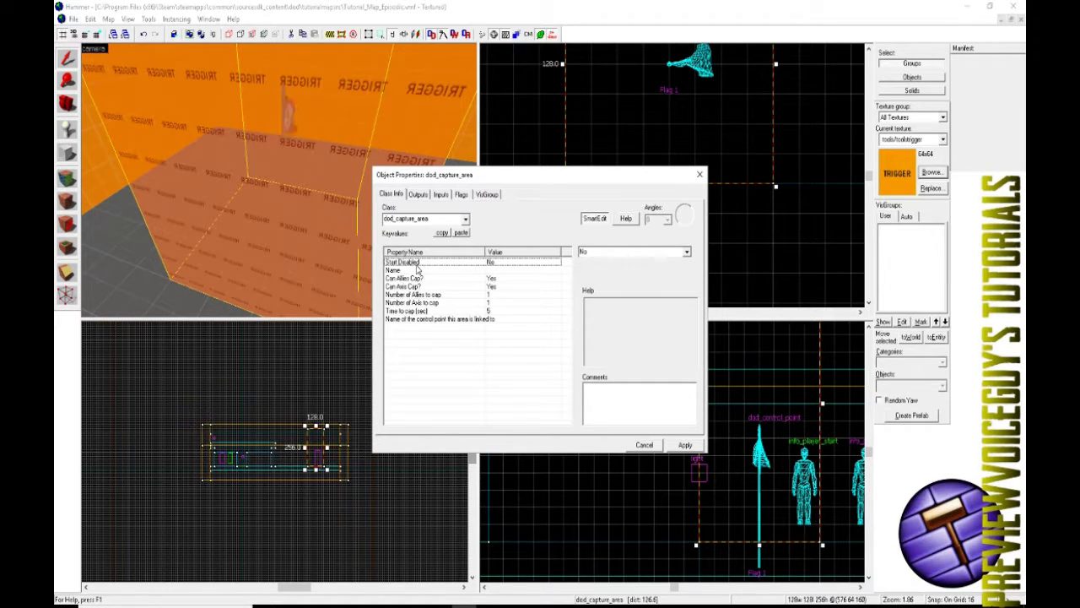
pyautogui.click(404, 270)
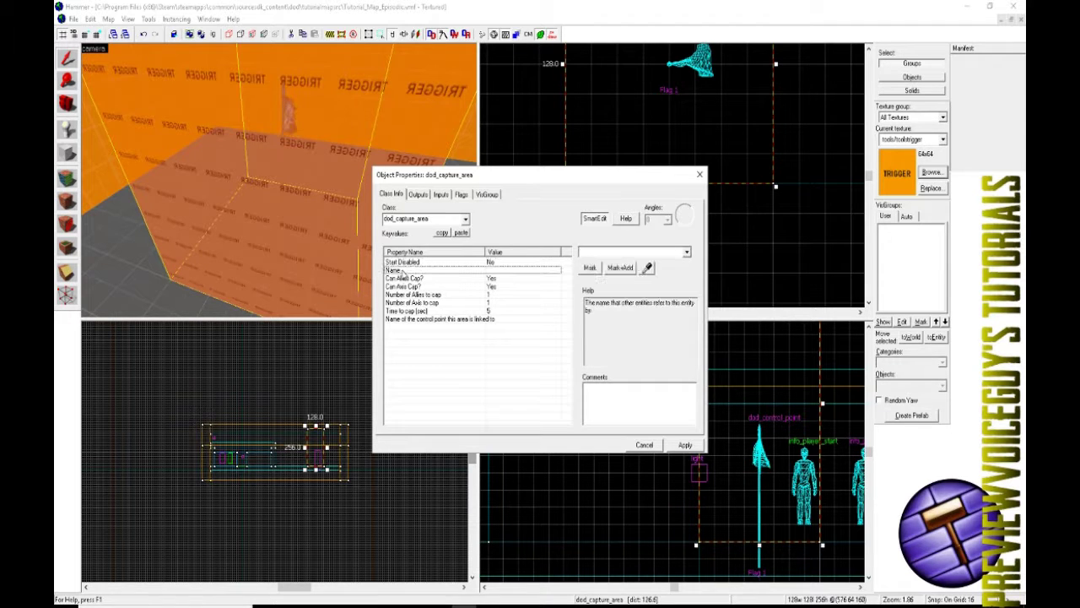
pyautogui.click(357, 236)
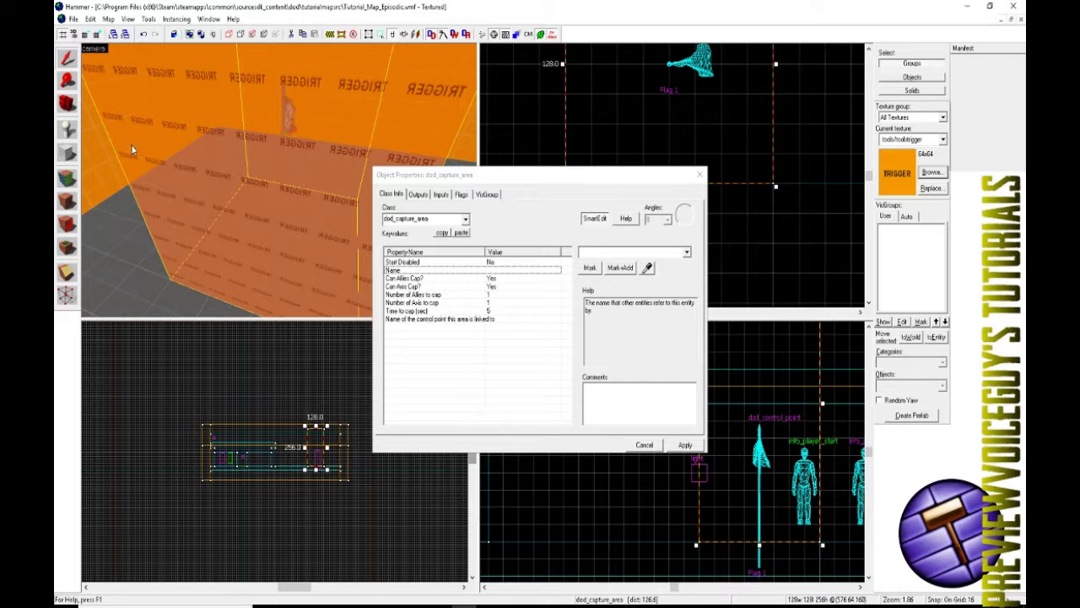
pyautogui.press('a')
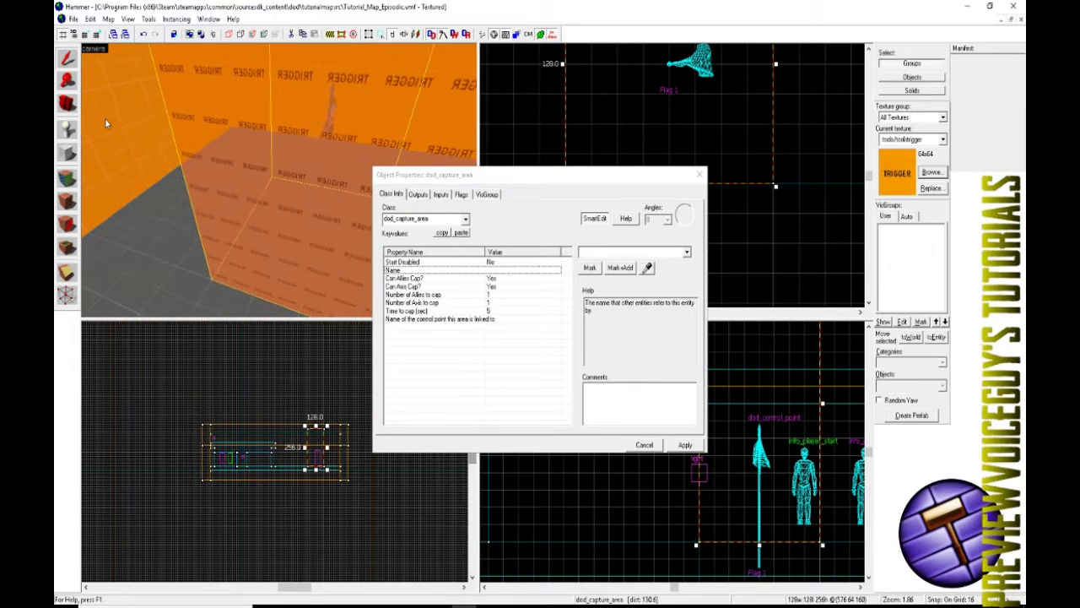
pyautogui.click(409, 279)
pyautogui.click(410, 287)
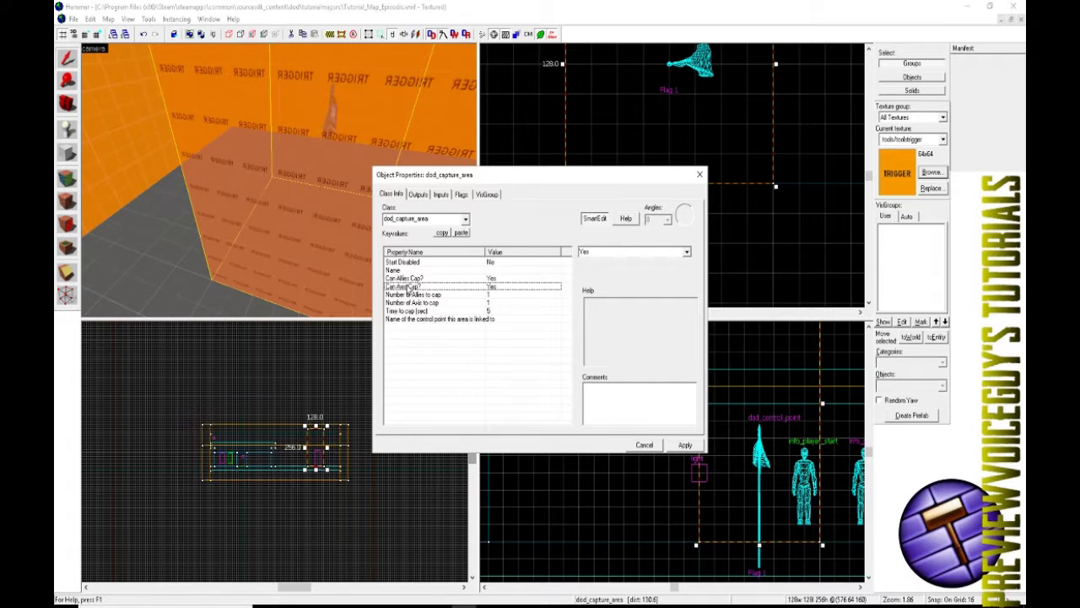
pyautogui.click(401, 294)
pyautogui.click(406, 302)
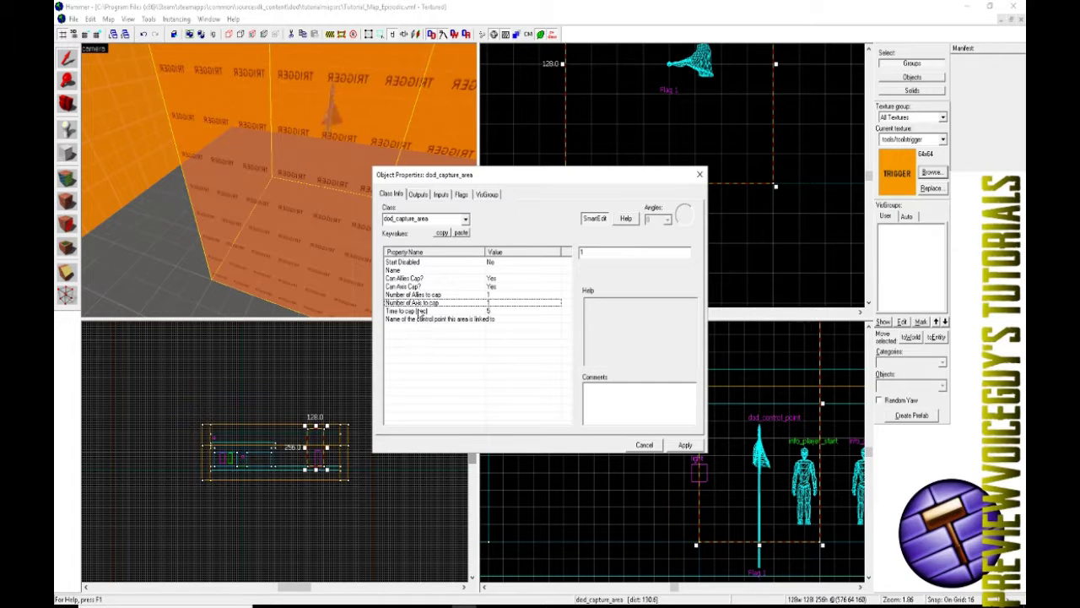
# - Set the capture area's time to cap to 2 seconds, link it to the Flag 1 control point, and apply the properties
pyautogui.click(419, 312)
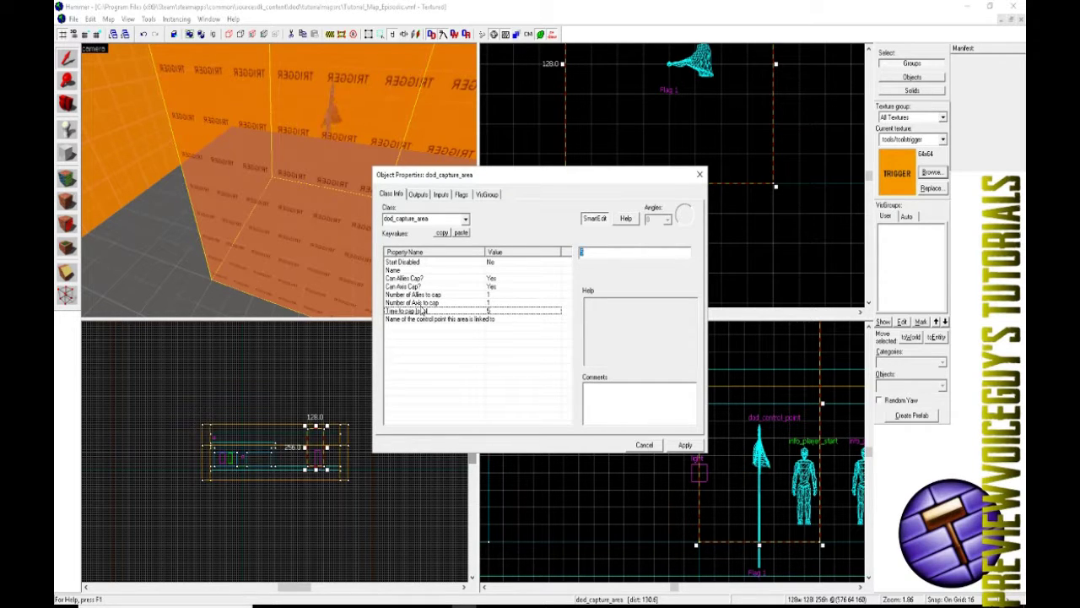
pyautogui.write('2')
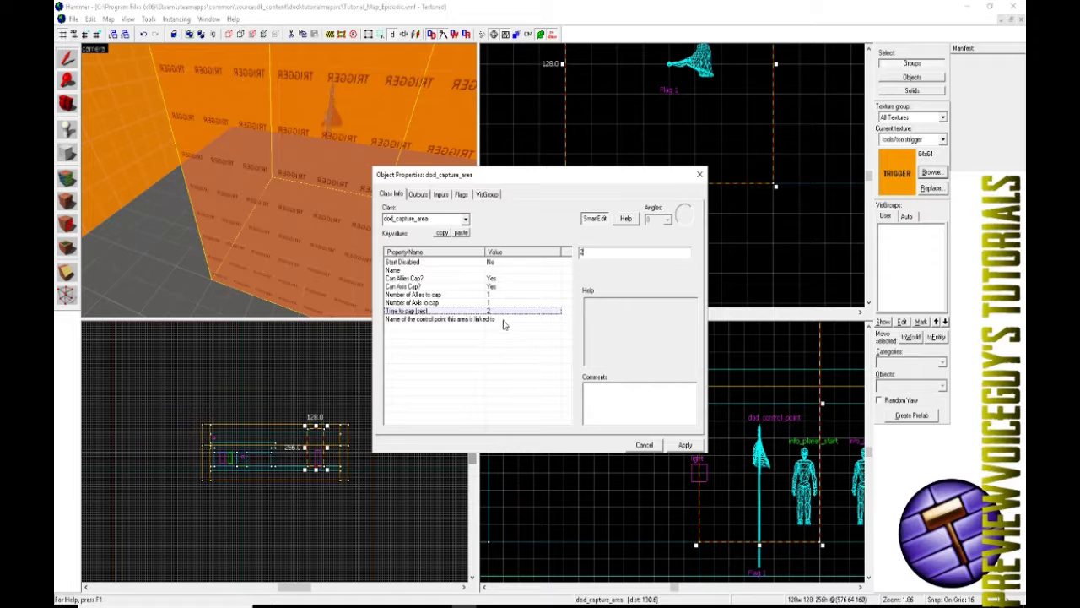
pyautogui.click(472, 319)
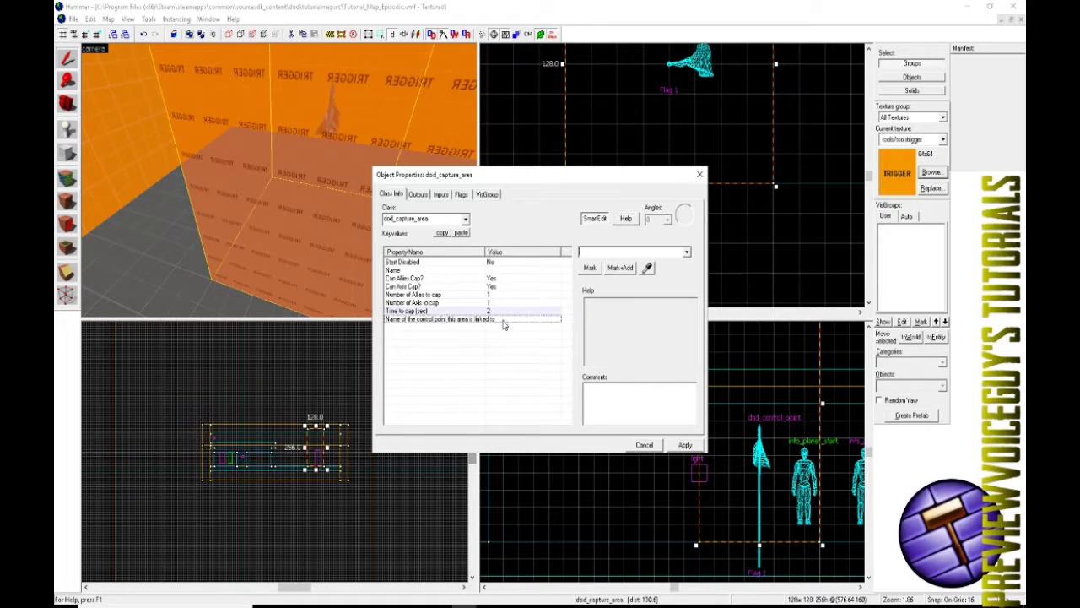
pyautogui.click(648, 268)
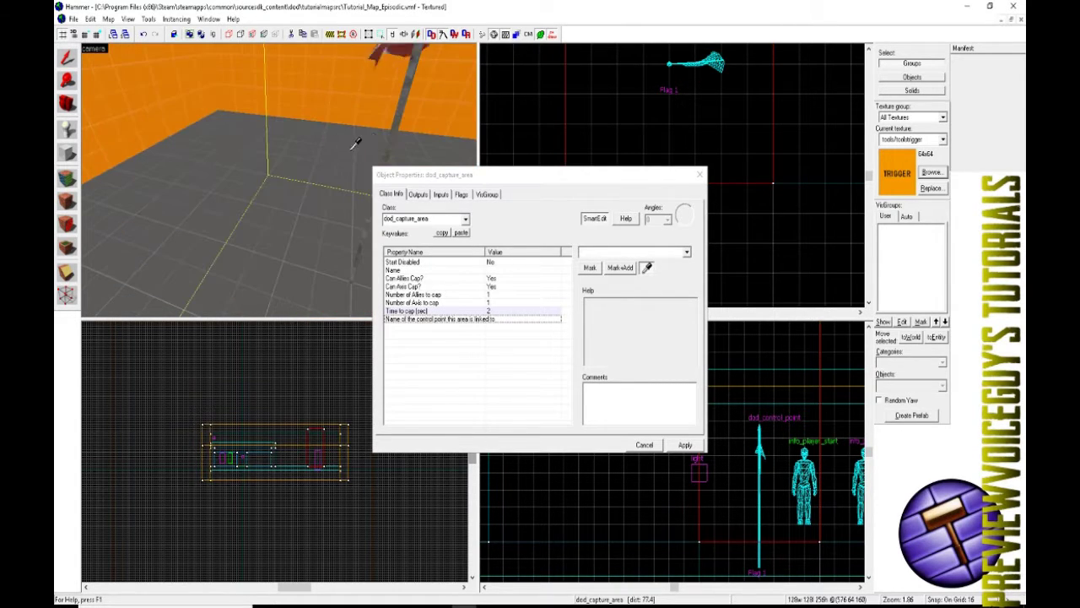
pyautogui.click(391, 128)
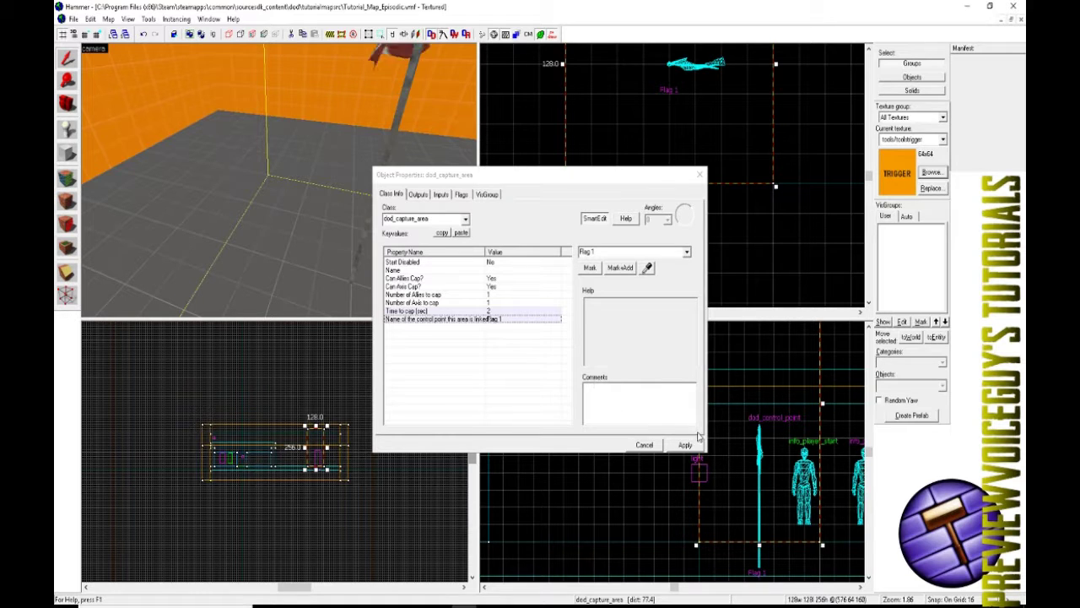
pyautogui.click(685, 445)
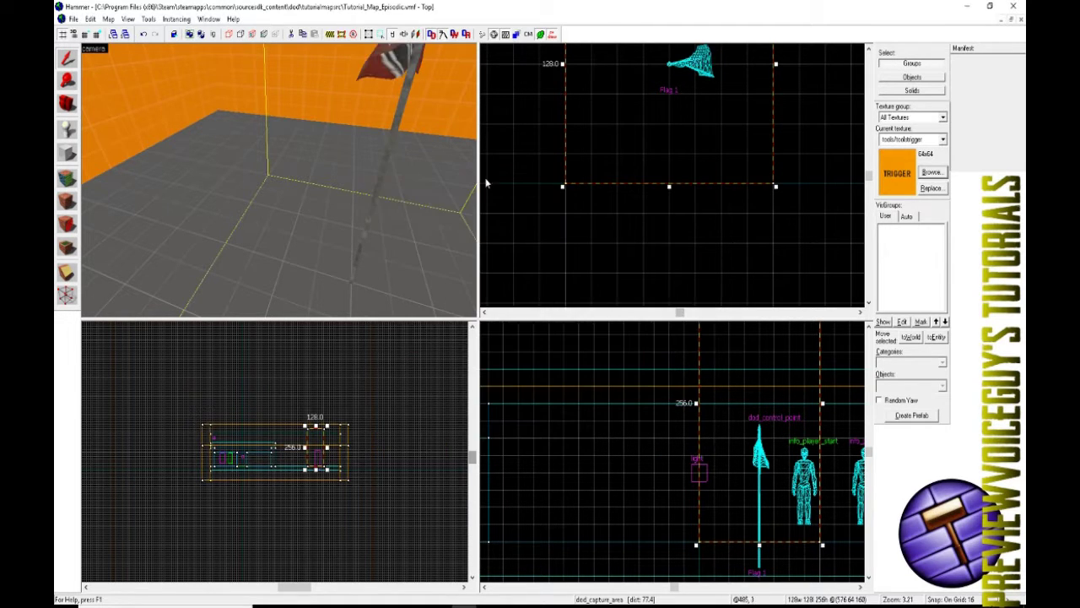
pyautogui.click(699, 174)
pyautogui.press('s')
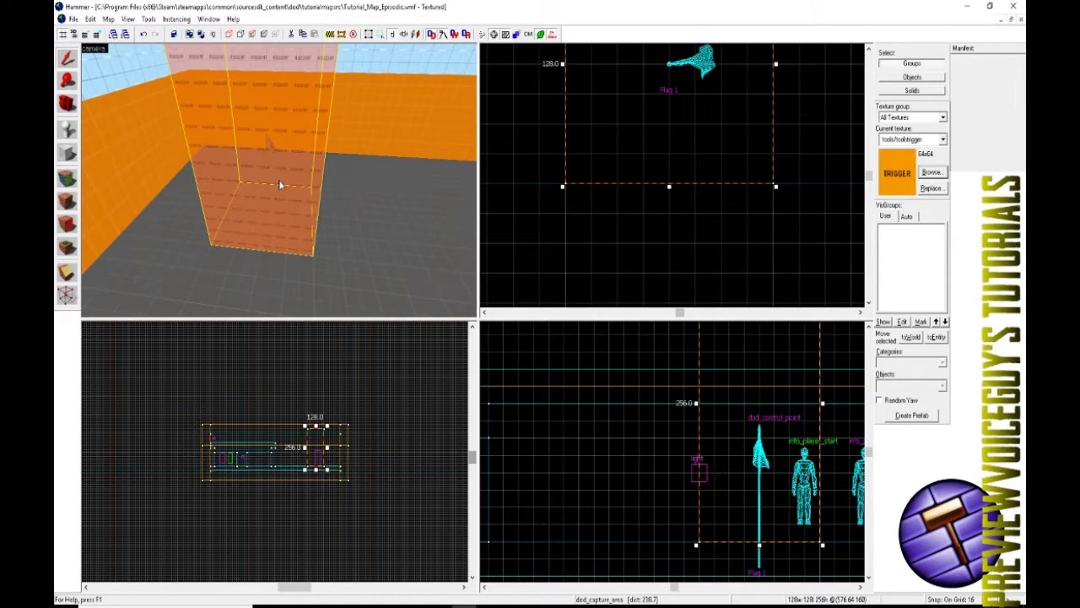
pyautogui.press('z')
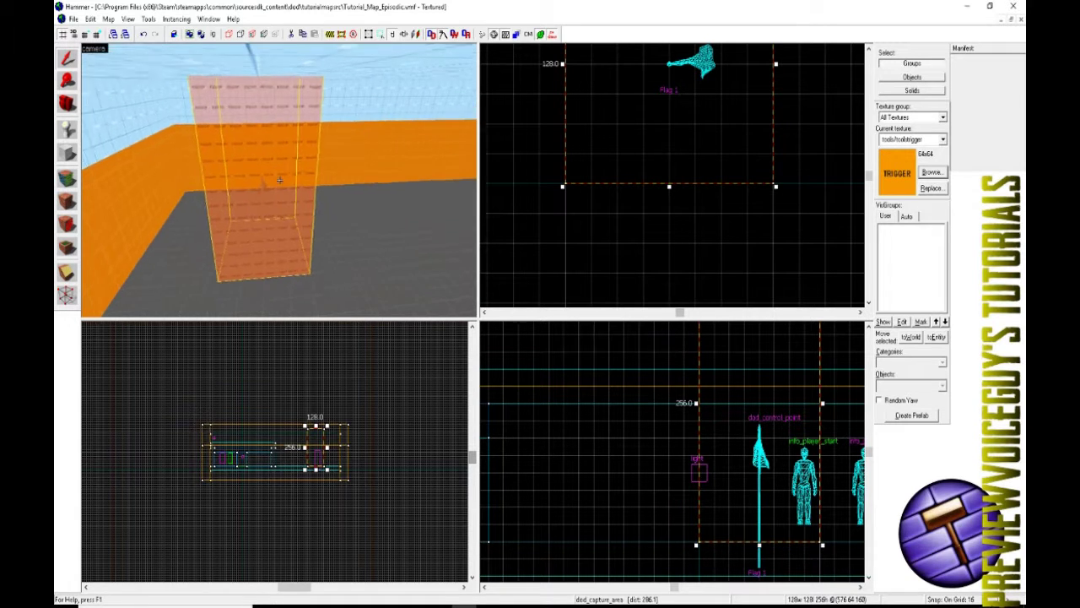
# - Lower the top of the dod_capture_area brush around the flag to make it 224 units tall
pyautogui.press('w')
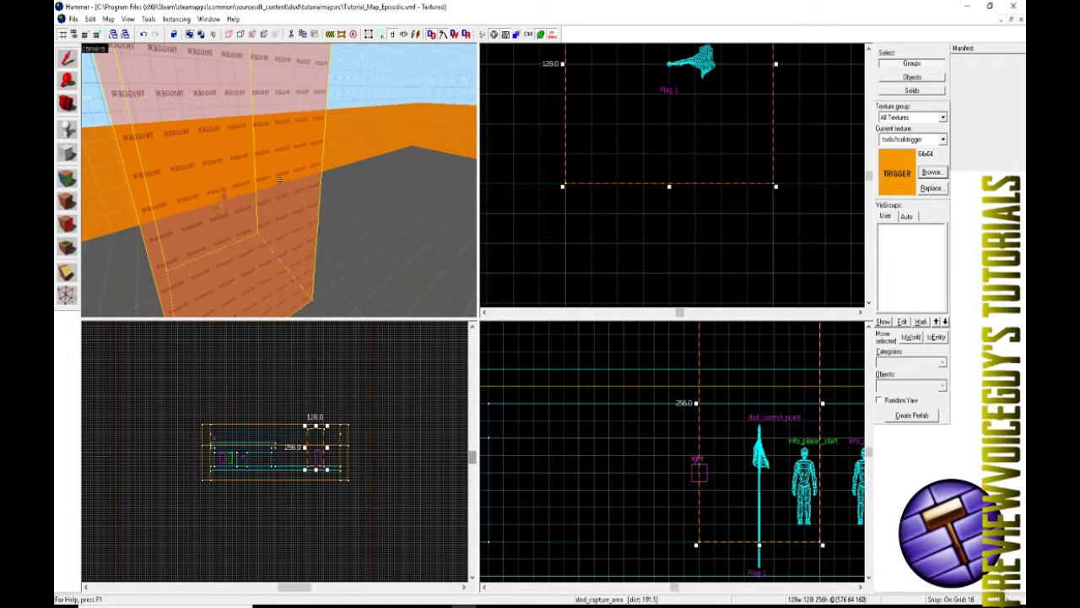
pyautogui.press('z')
pyautogui.scroll(6, 308, 447)
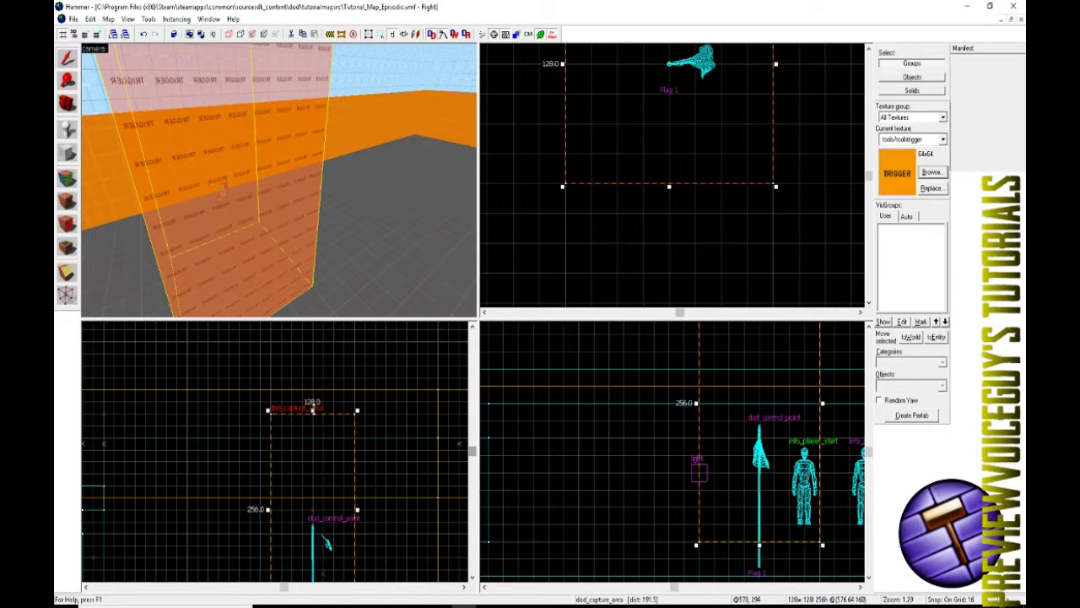
pyautogui.moveTo(313, 410); pyautogui.dragTo(313, 437)
pyautogui.press('z')
pyautogui.press('s')
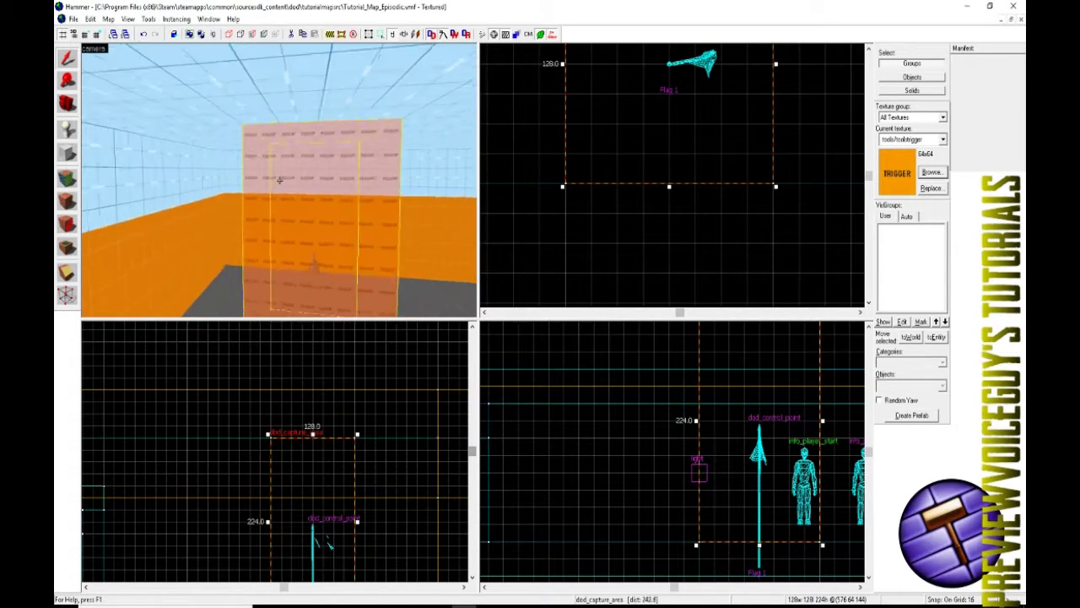
# - Select the flag together with its capture area and duplicate the pair twice in a row, spacing the copies about 256 units apart
pyautogui.press('w')
pyautogui.press('z')
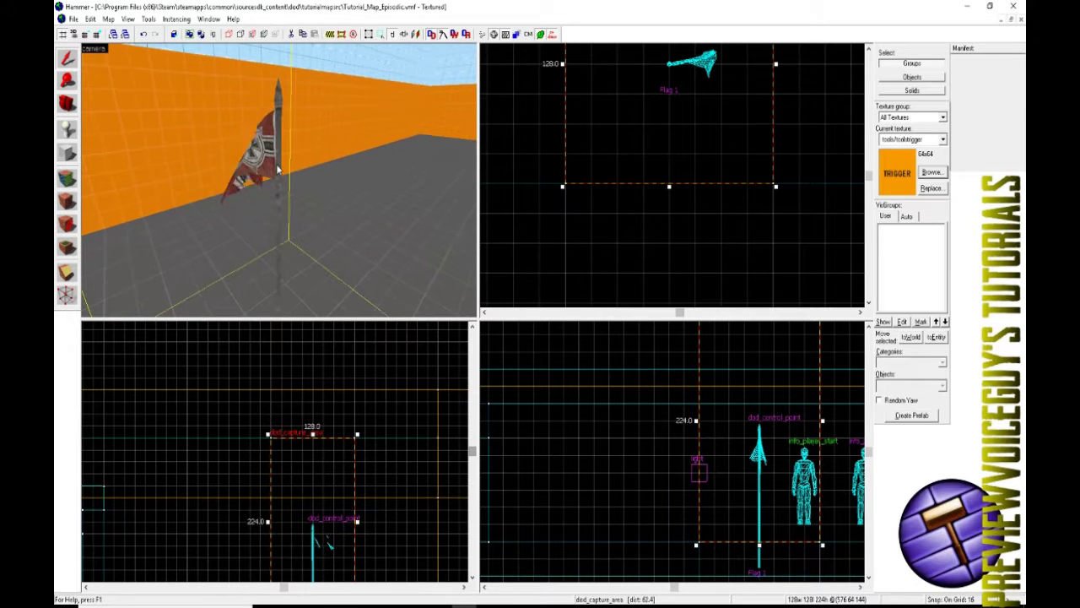
pyautogui.keyDown('ctrl'); pyautogui.click(278, 168); pyautogui.keyUp('ctrl')
pyautogui.scroll(-4, 578, 246)
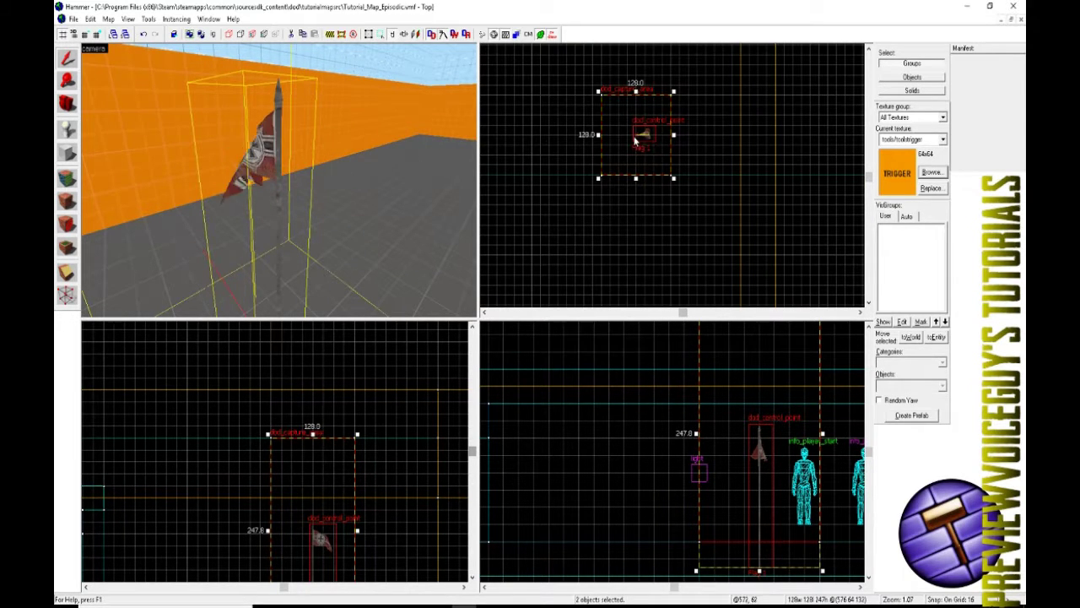
pyautogui.keyDown('shift'); pyautogui.moveTo(635, 140); pyautogui.dragTo(632, 287); pyautogui.keyUp('shift')
pyautogui.scroll(-1, 629, 114)
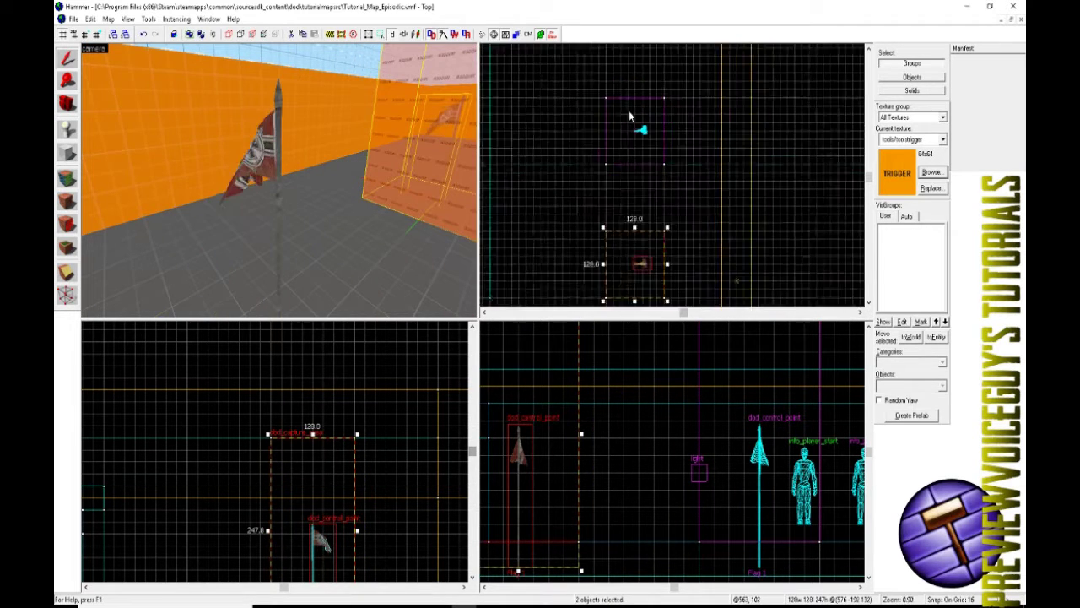
pyautogui.scroll(-4, 630, 113)
pyautogui.scroll(4, 634, 236)
pyautogui.keyDown('shift'); pyautogui.moveTo(628, 142); pyautogui.dragTo(628, 271); pyautogui.keyUp('shift')
# - Open the properties of the middle flag's dod_control_point and rename it Flag 2
pyautogui.press('z')
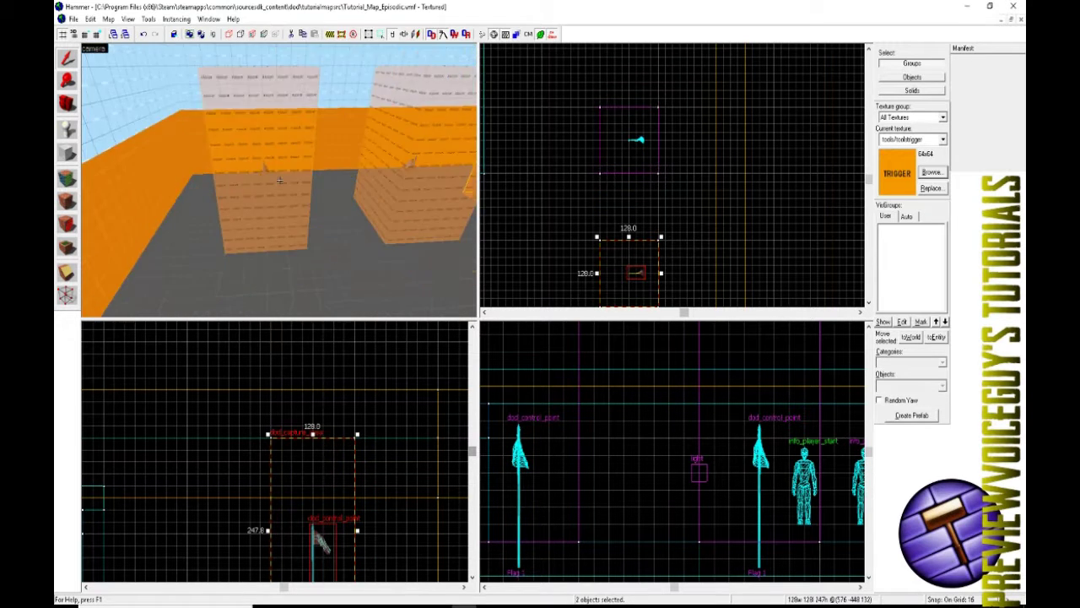
pyautogui.press('w')
pyautogui.press('z')
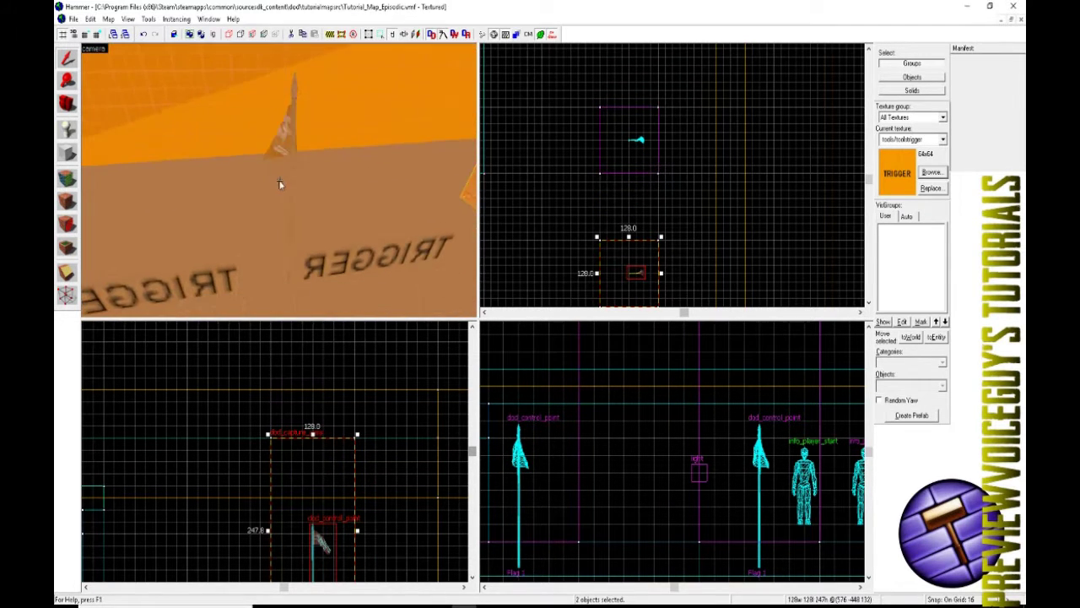
pyautogui.doubleClick(295, 151)
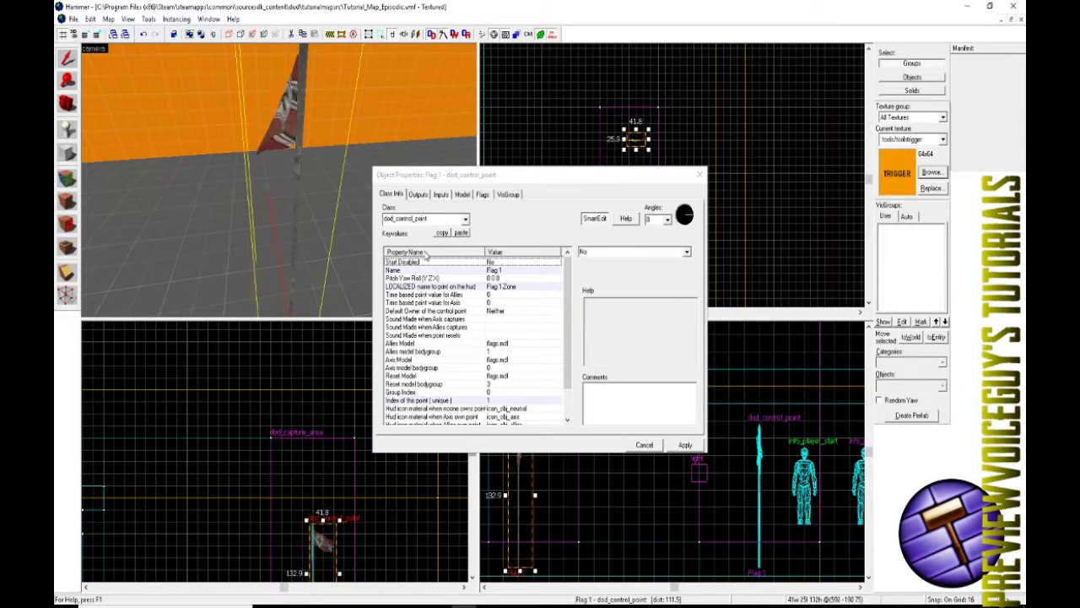
pyautogui.click(412, 270)
pyautogui.write('Fl')
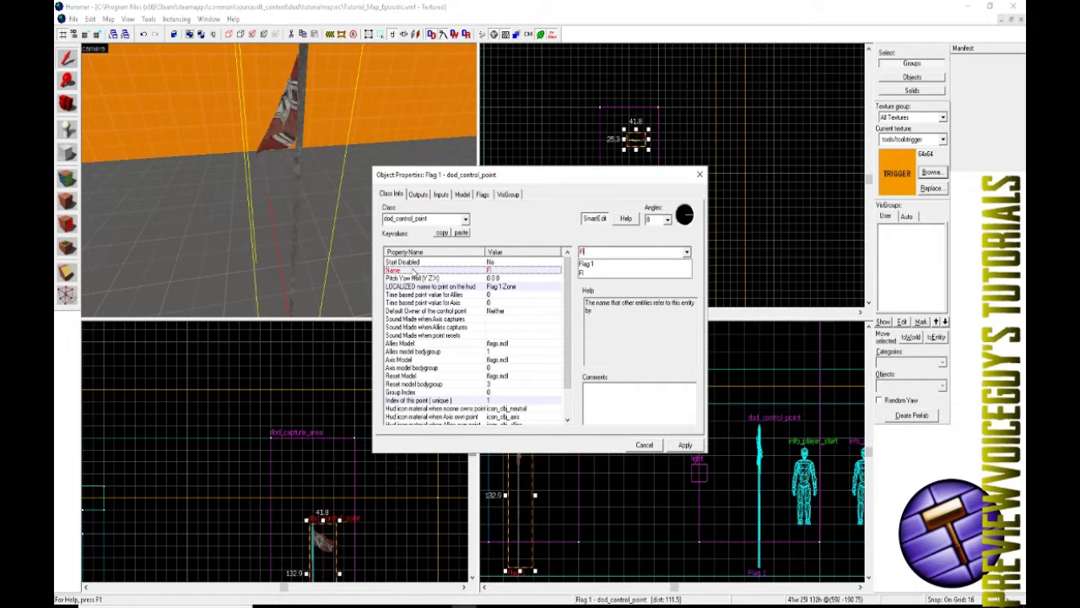
pyautogui.write('ag 2')
# - Link the middle capture area to the Flag 2 control point by picking the flag in the 3D view, and apply
pyautogui.click(287, 216)
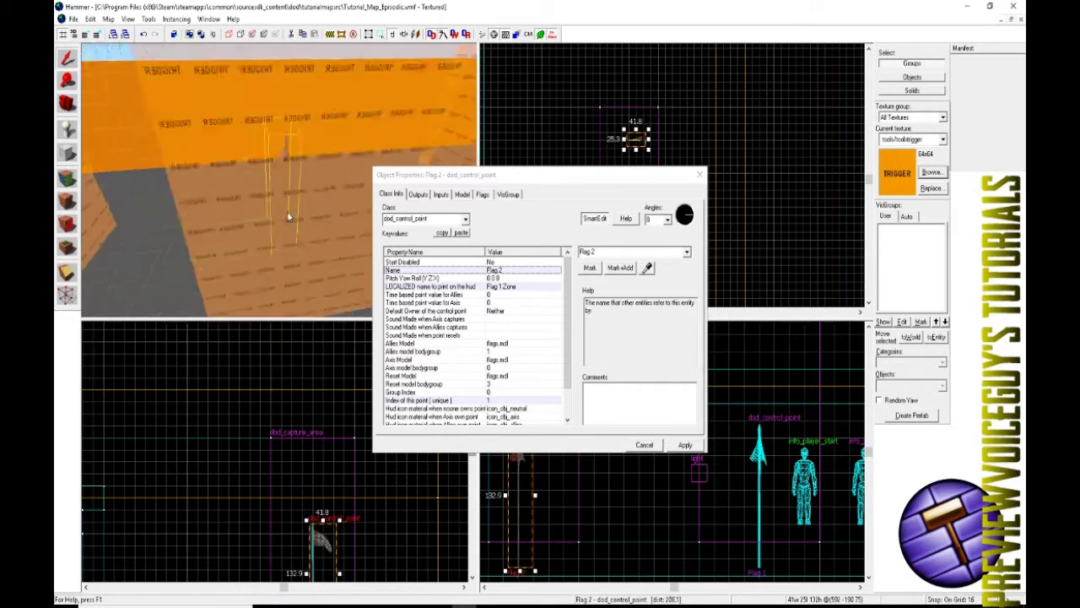
pyautogui.click(288, 207)
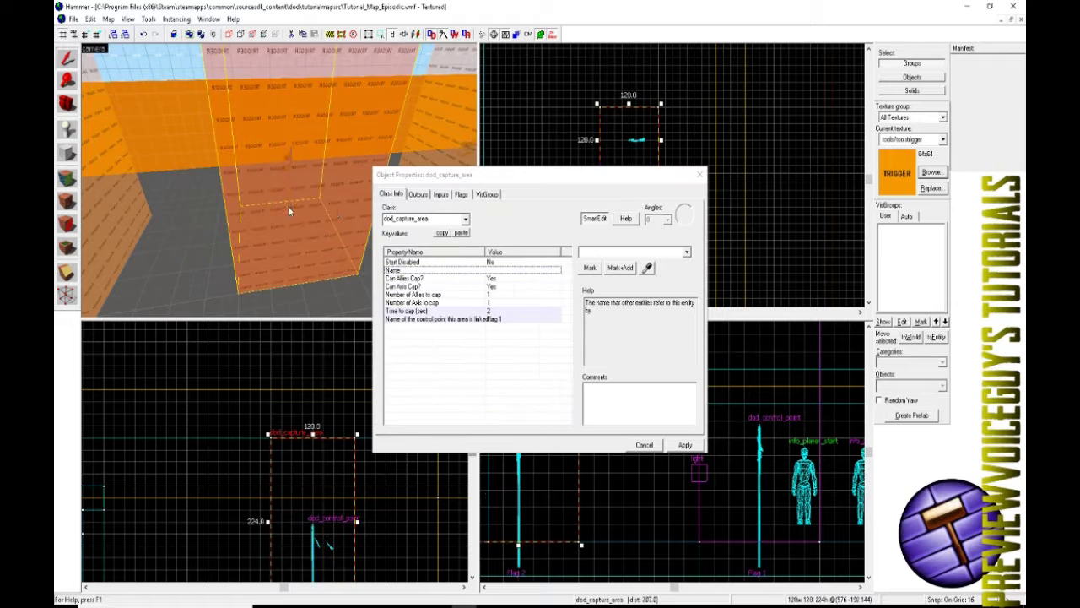
pyautogui.click(428, 321)
pyautogui.click(648, 268)
pyautogui.scroll(5, 310, 190)
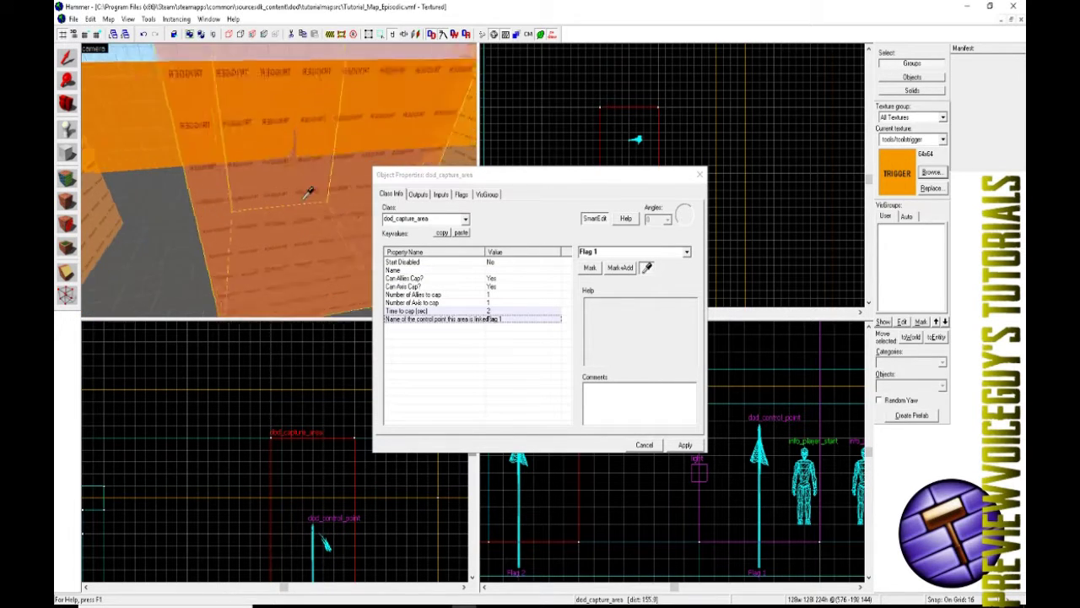
pyautogui.click(329, 174)
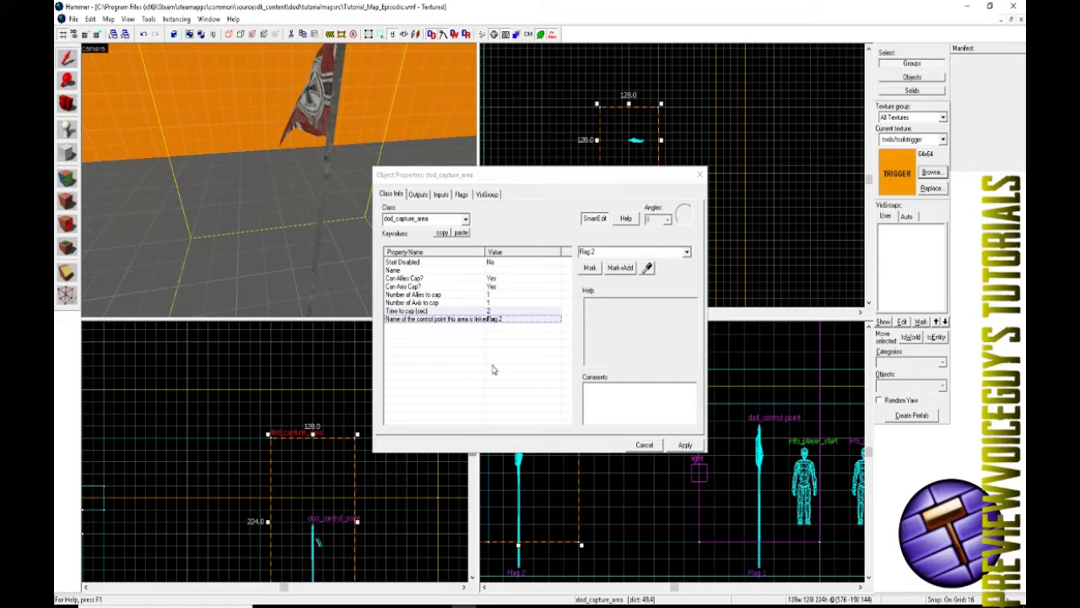
pyautogui.click(680, 444)
# - Set Flag 2's localized HUD name to Flag 2 Zone and its unique point index to 2, and apply
pyautogui.click(333, 116)
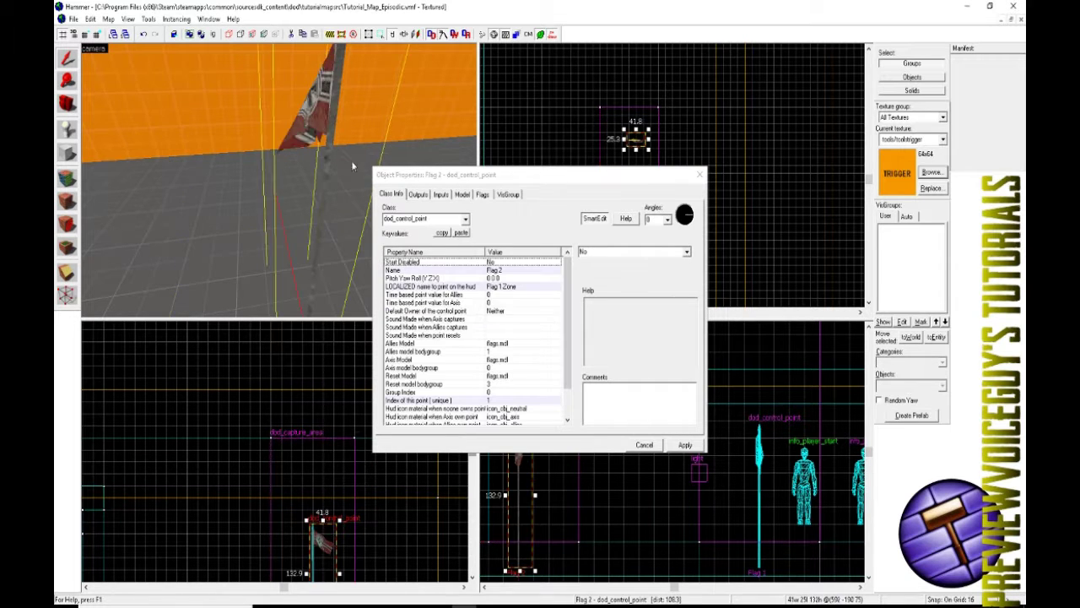
pyautogui.click(499, 286)
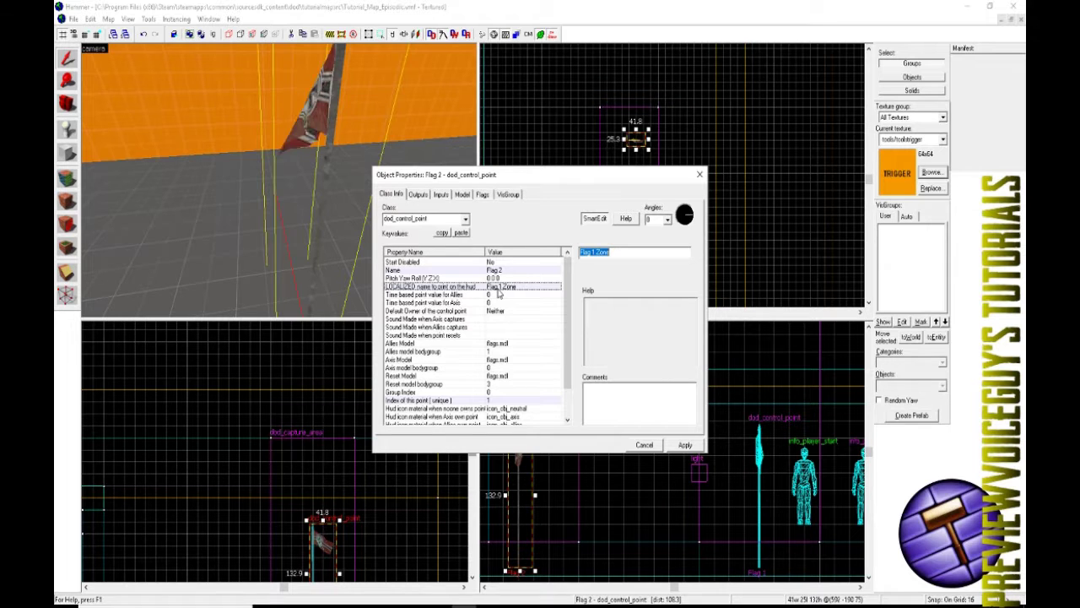
pyautogui.write('Fla')
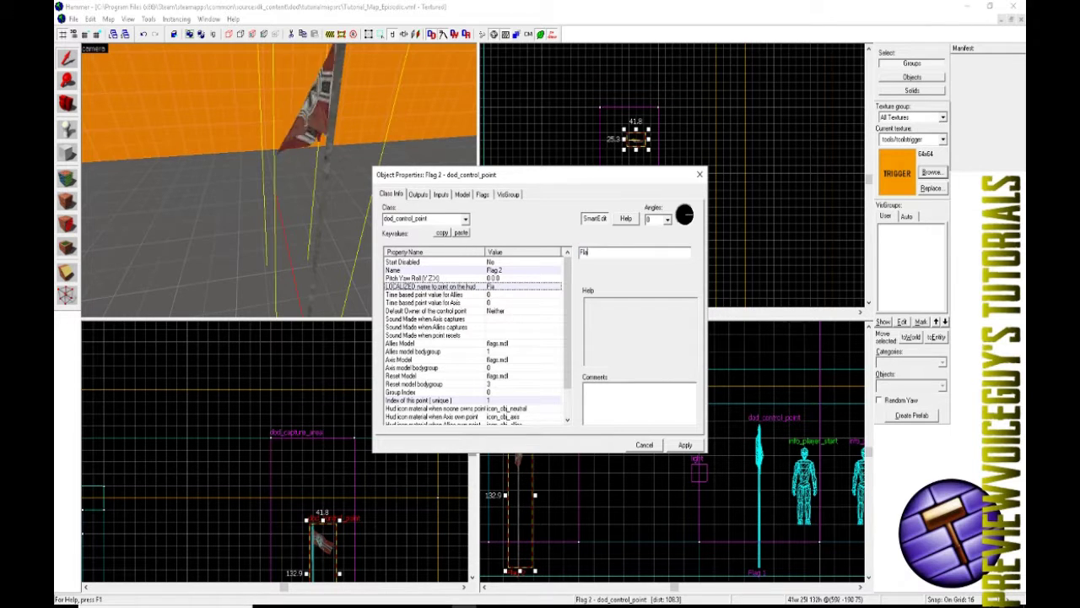
pyautogui.write('g 2 Zone')
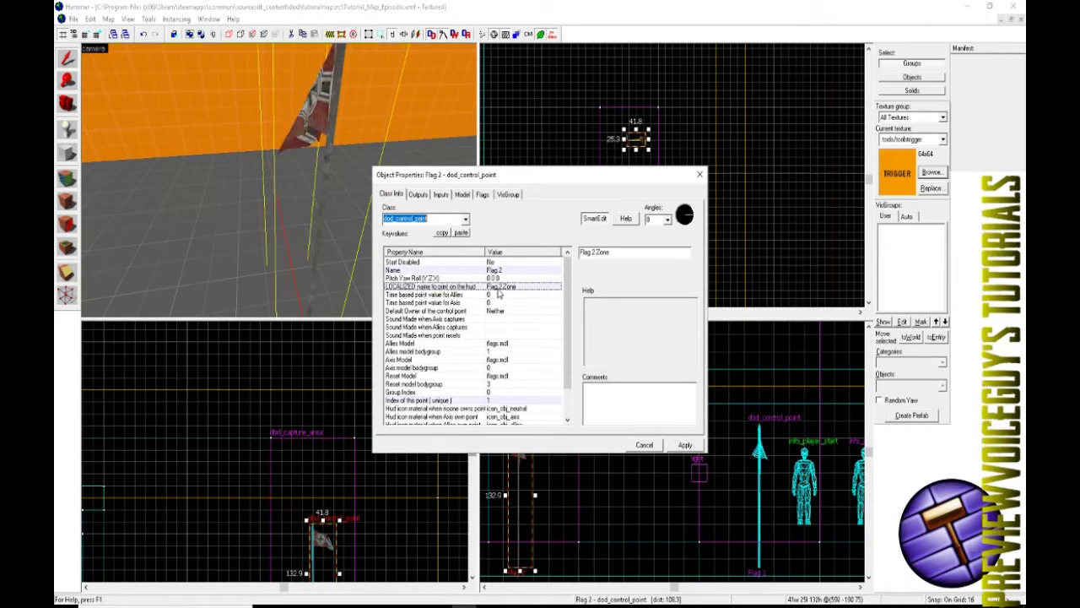
pyautogui.click(473, 400)
pyautogui.write('2')
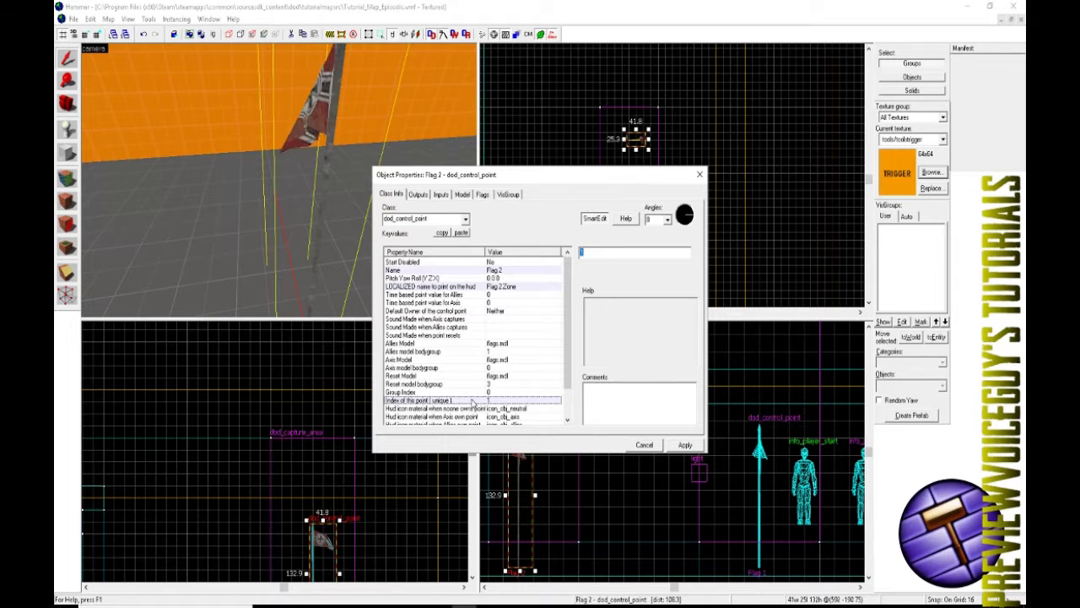
pyautogui.press('Return')
pyautogui.click(684, 444)
# - Open the properties of the third flag's dod_control_point and rename it Flag 3
pyautogui.click(281, 179)
pyautogui.press('w')
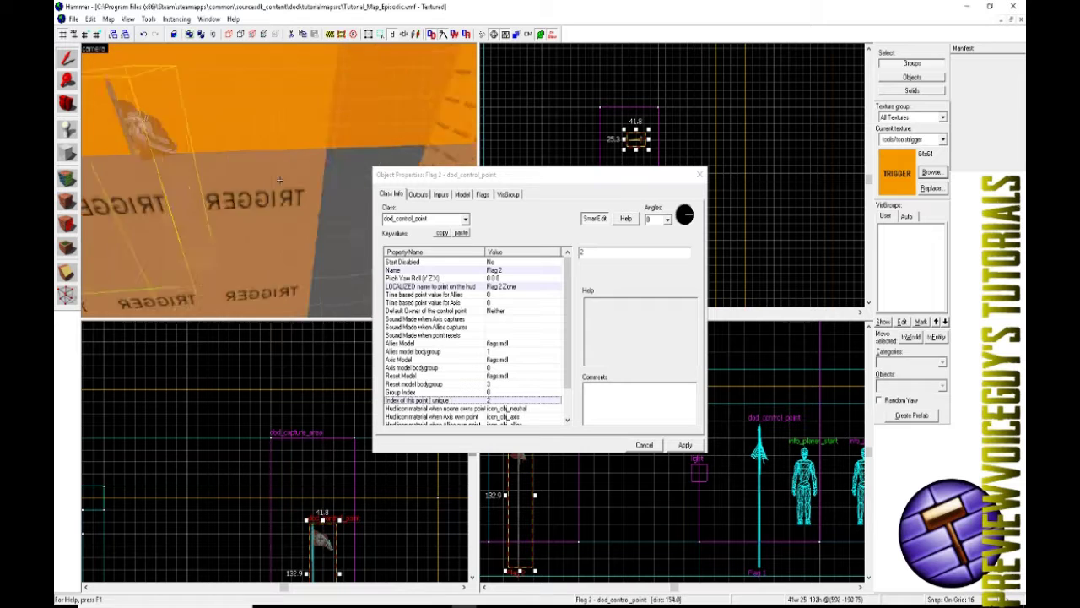
pyautogui.click(279, 180)
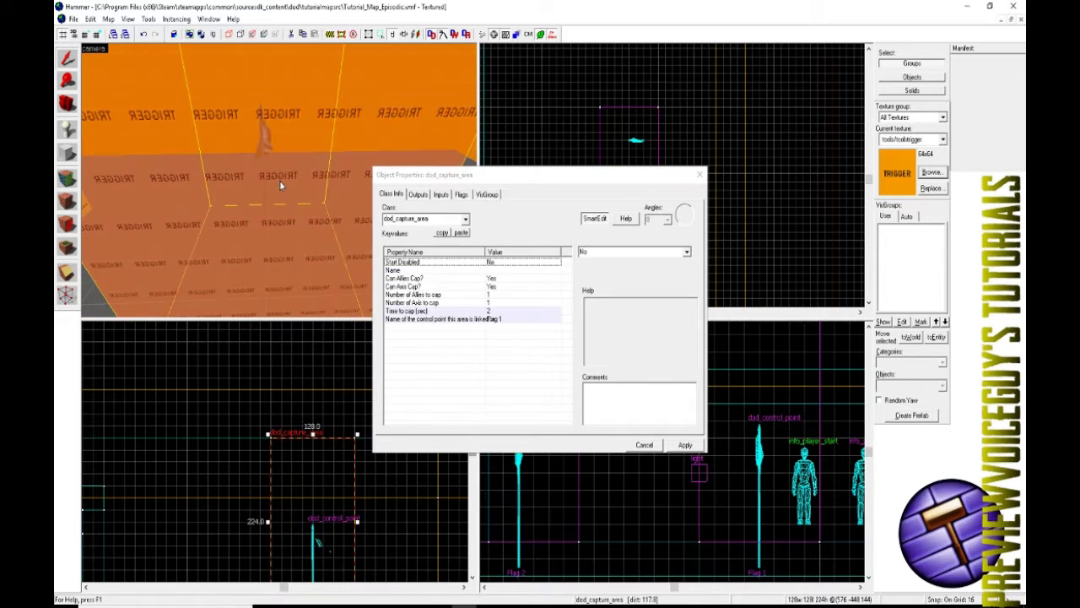
pyautogui.click(229, 186)
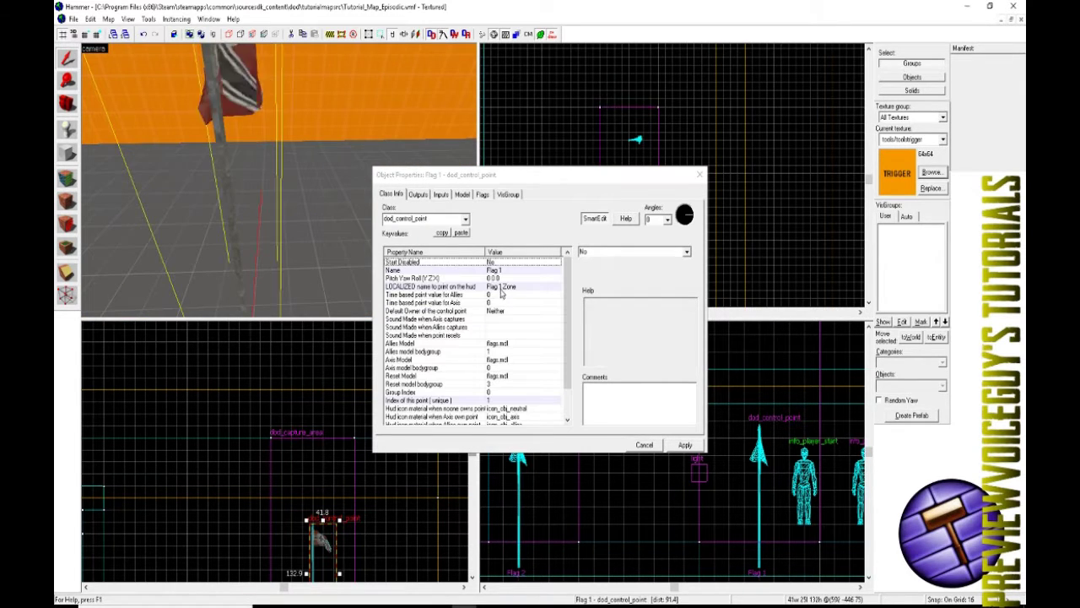
pyautogui.click(496, 271)
pyautogui.write('Flag 3')
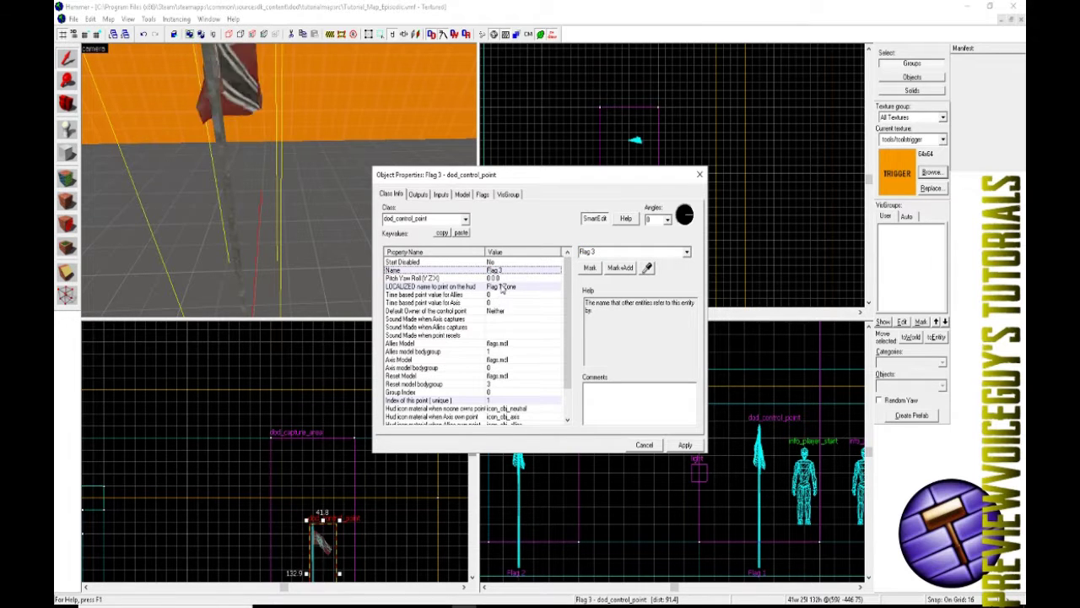
# - Set Flag 3's localized HUD name to Flag 3 Zone and its unique point index to 3, apply, and close the properties
pyautogui.click(500, 287)
pyautogui.write('Flag')
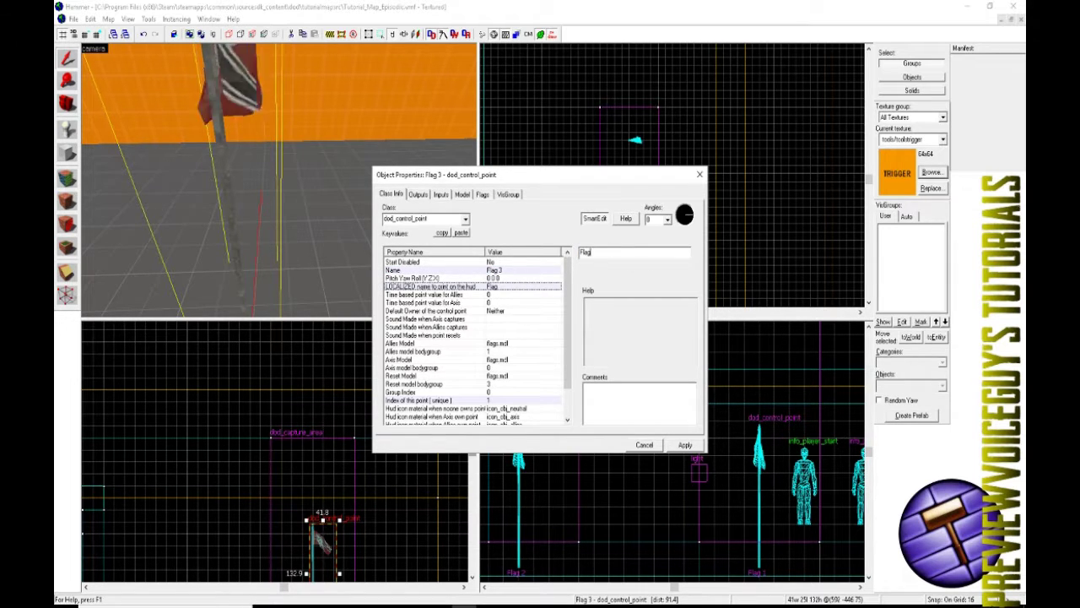
pyautogui.write(' 3 Zone')
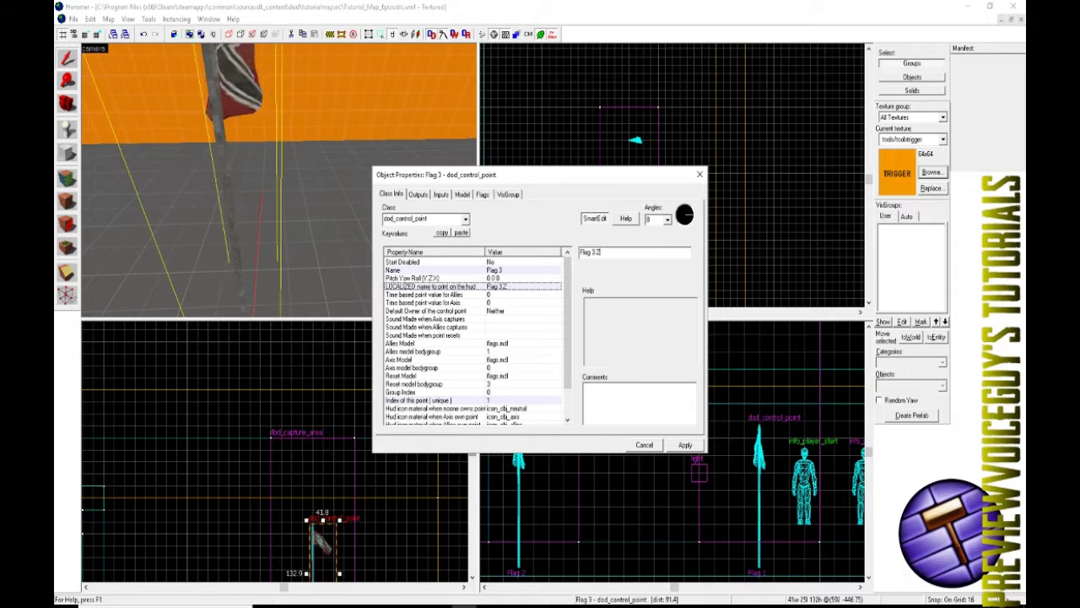
pyautogui.press('Return')
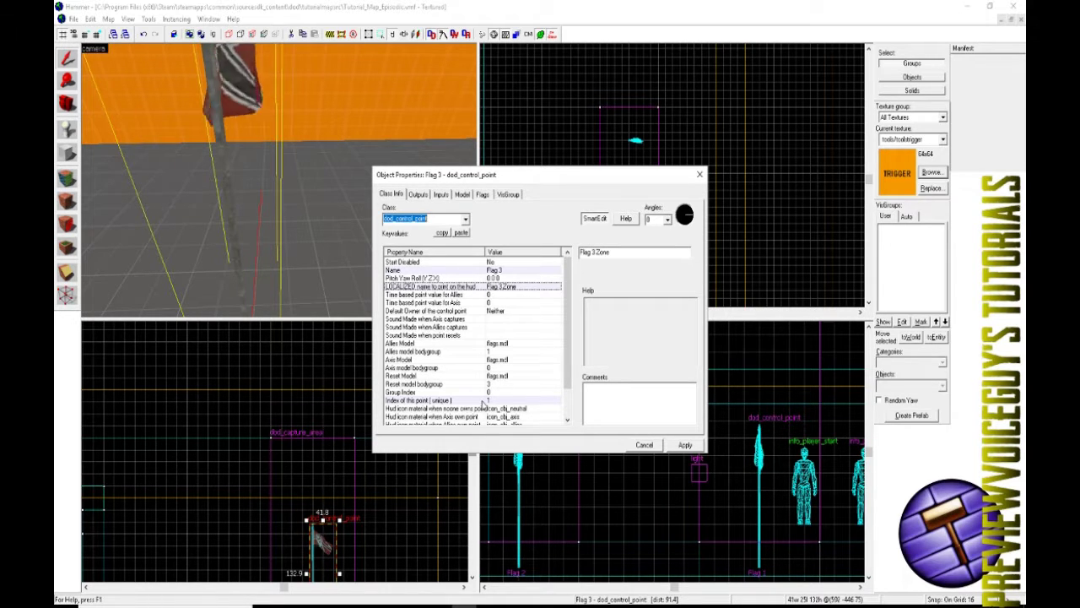
pyautogui.click(482, 400)
pyautogui.write('3')
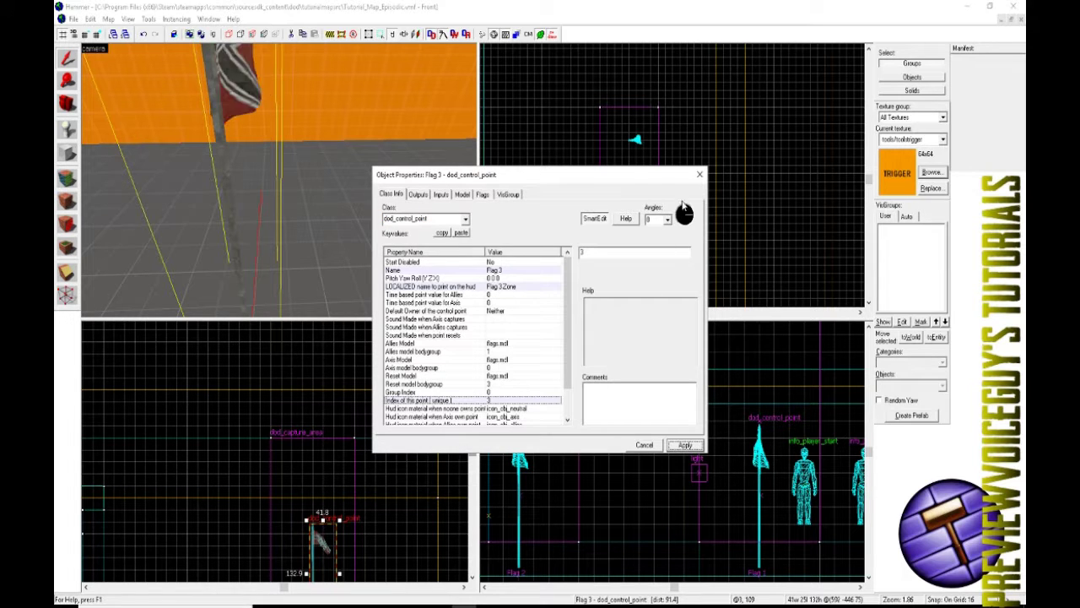
pyautogui.click(700, 175)
# - Link the third flag's capture area to the Flag 3 control point and apply the change
pyautogui.press('z')
pyautogui.press('s')
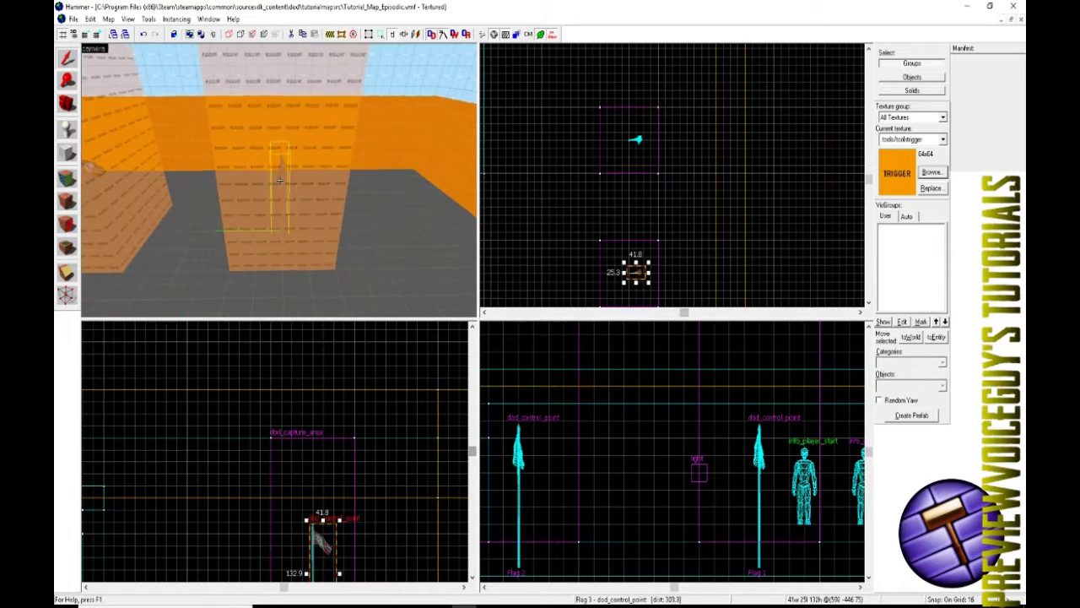
pyautogui.press('z')
pyautogui.doubleClick(280, 181)
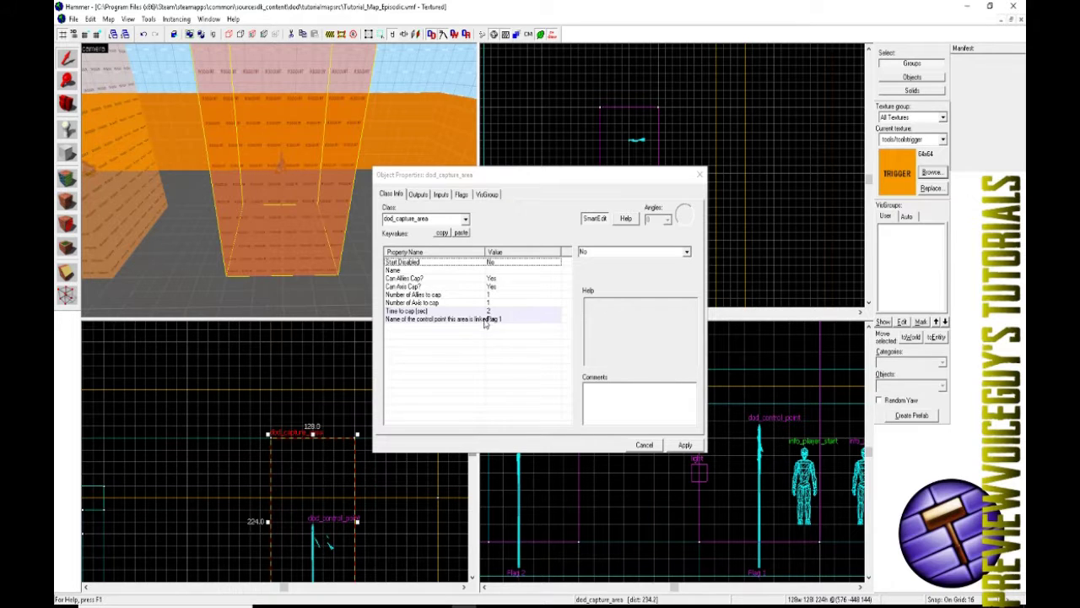
pyautogui.click(485, 321)
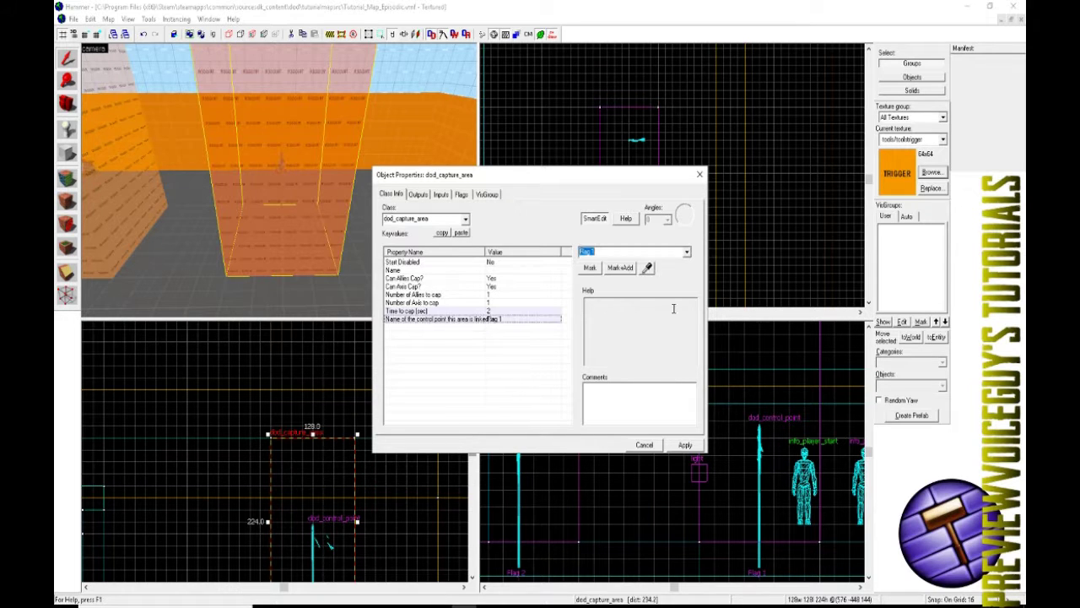
pyautogui.click(687, 254)
pyautogui.click(619, 282)
pyautogui.click(682, 444)
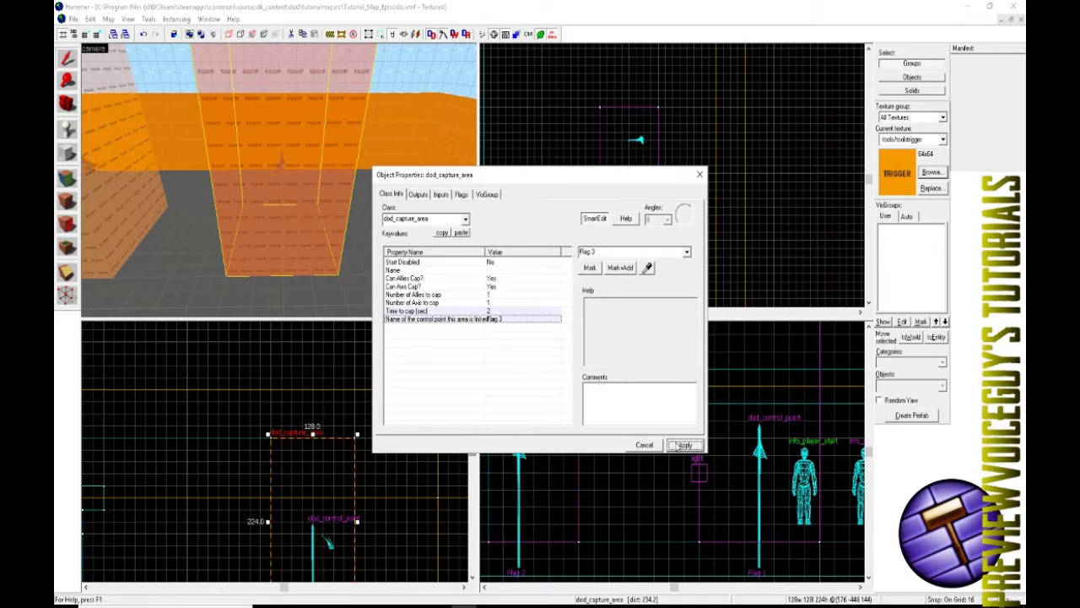
# - Set the third capture area's time to cap to 5 seconds, apply, and close the properties
pyautogui.click(487, 312)
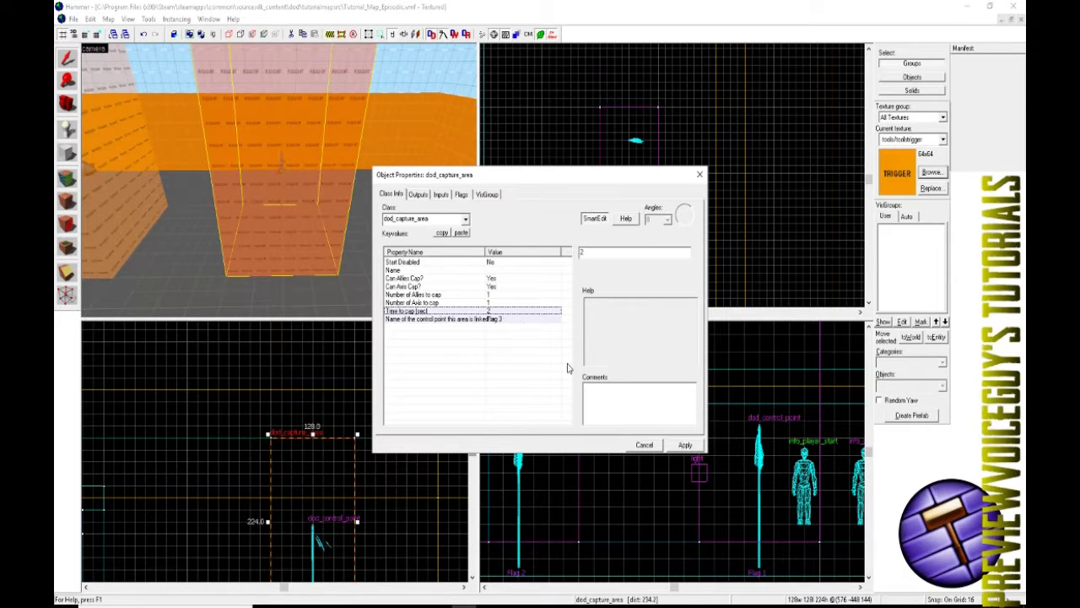
pyautogui.write('5')
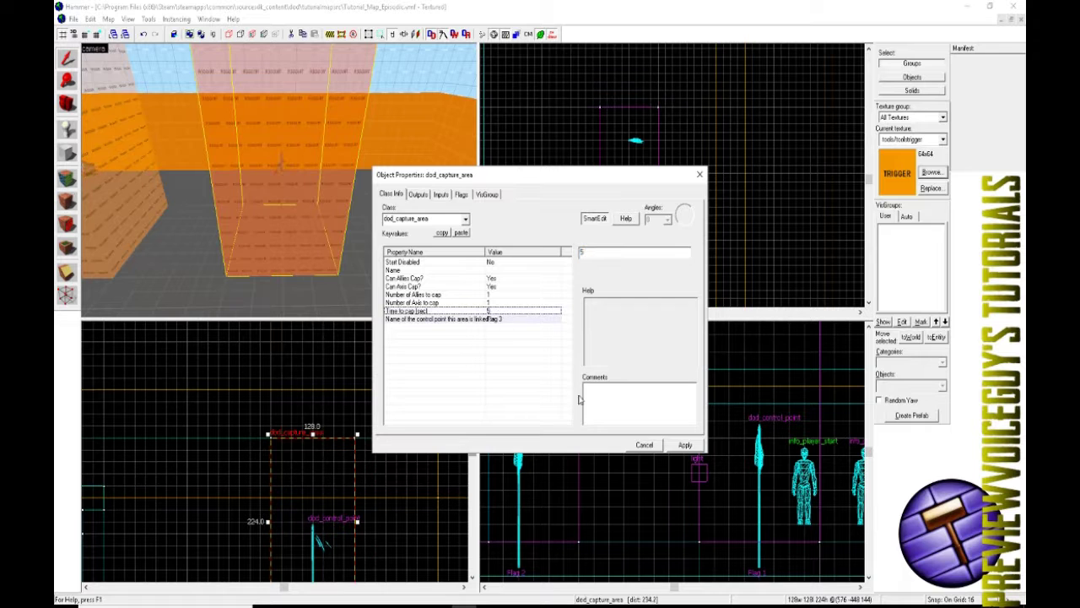
pyautogui.click(675, 447)
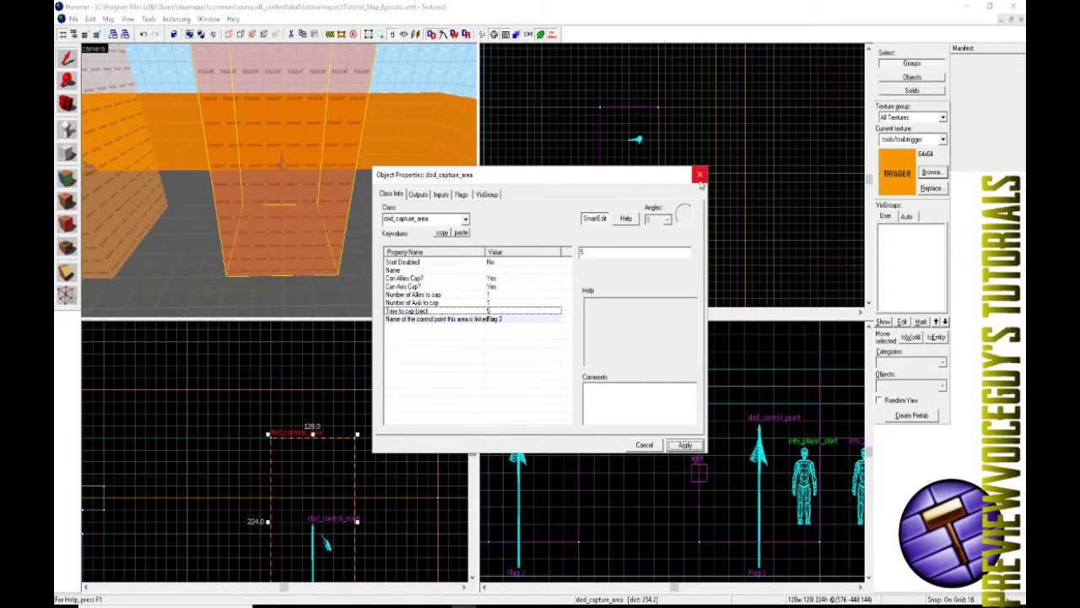
pyautogui.click(700, 174)
pyautogui.press('z')
pyautogui.press('d')
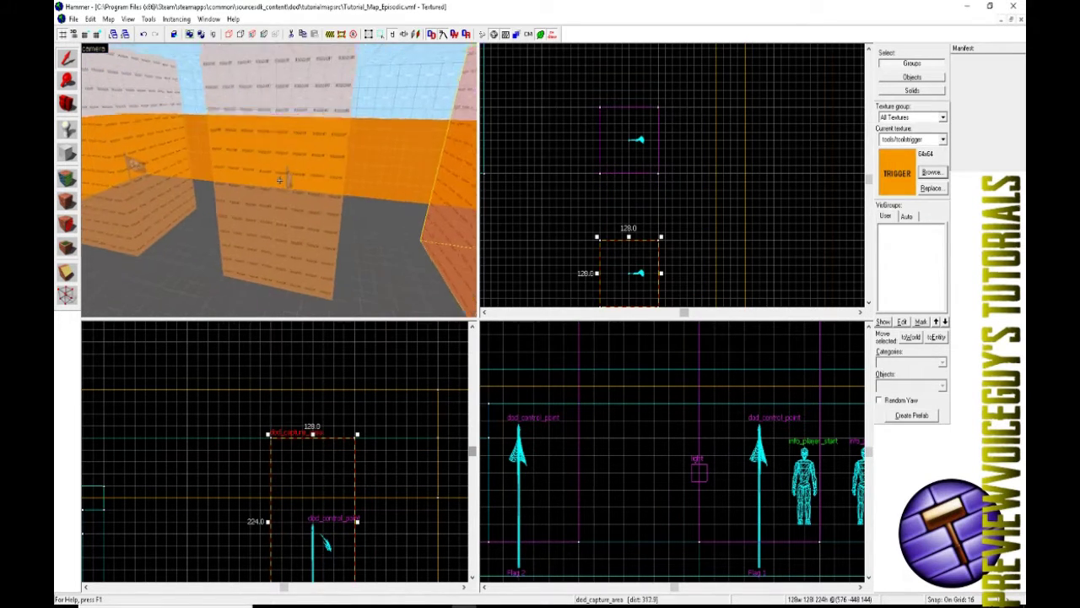
# - Clear the selection and place a new point entity on the open floor in front of the capture areas
pyautogui.press('w')
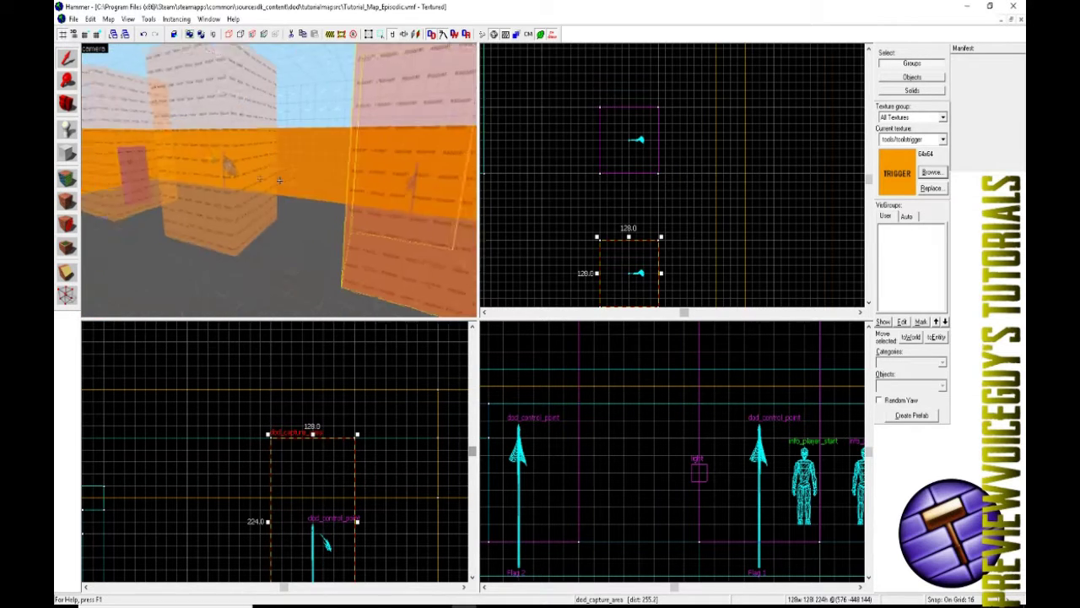
pyautogui.press('s')
pyautogui.press('Escape')
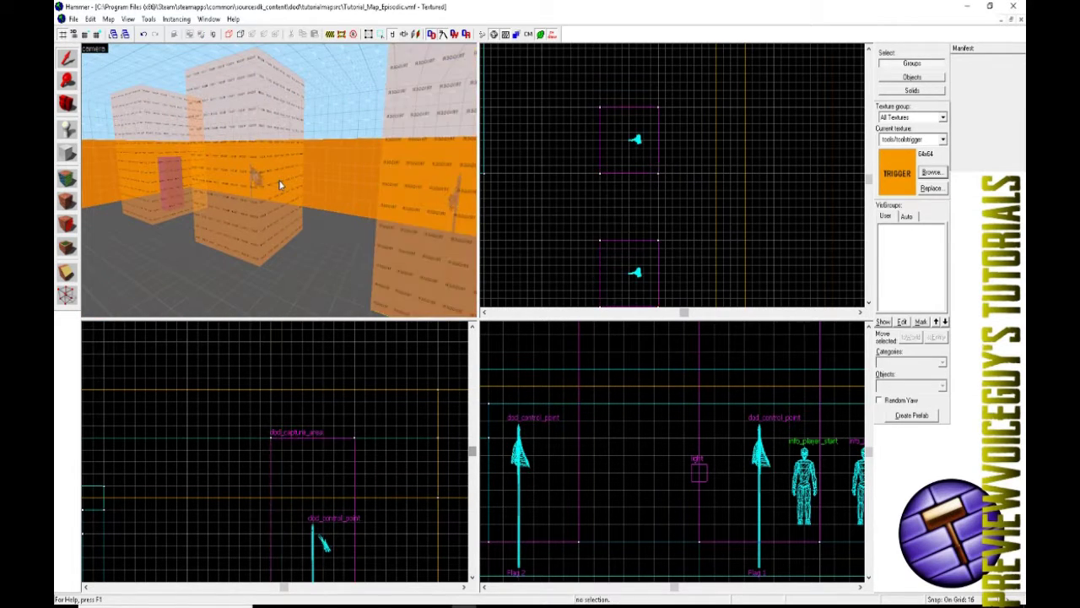
pyautogui.press('s')
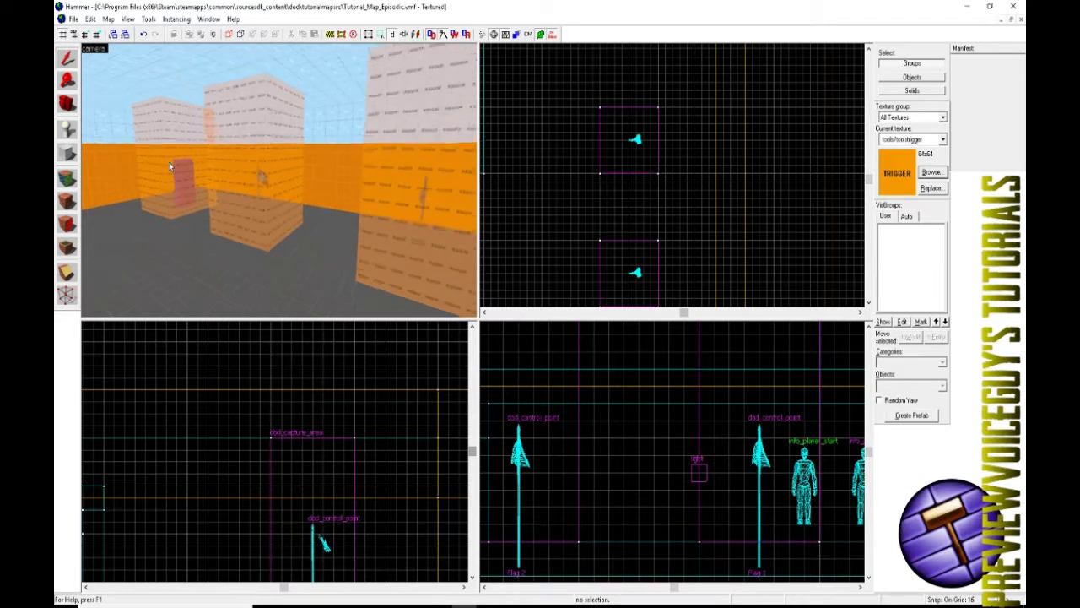
pyautogui.click(68, 129)
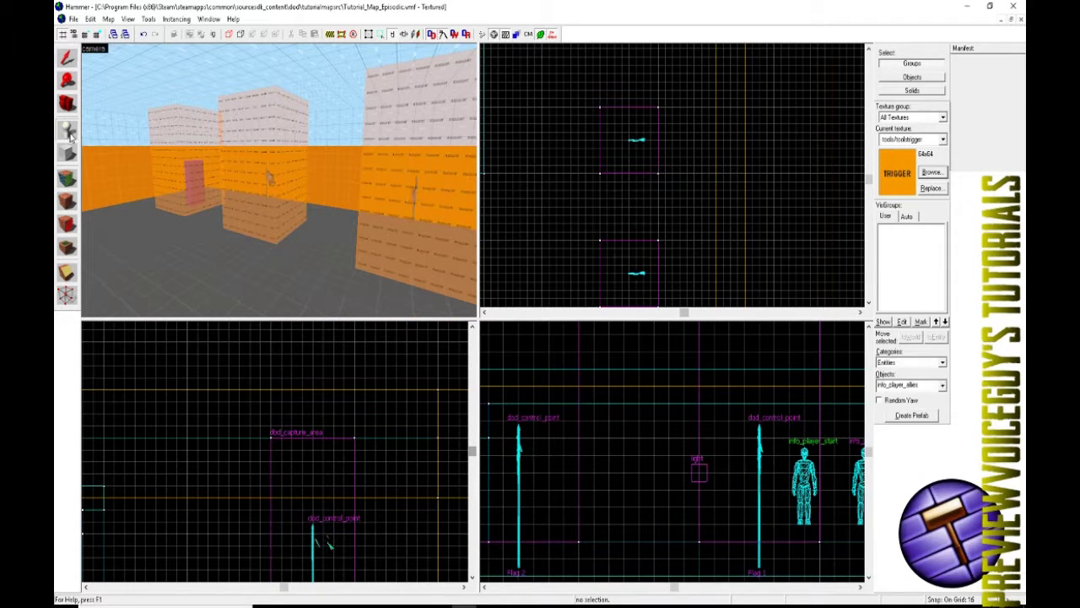
pyautogui.scroll(-1, 202, 236)
pyautogui.click(228, 260)
pyautogui.scroll(2, 109, 118)
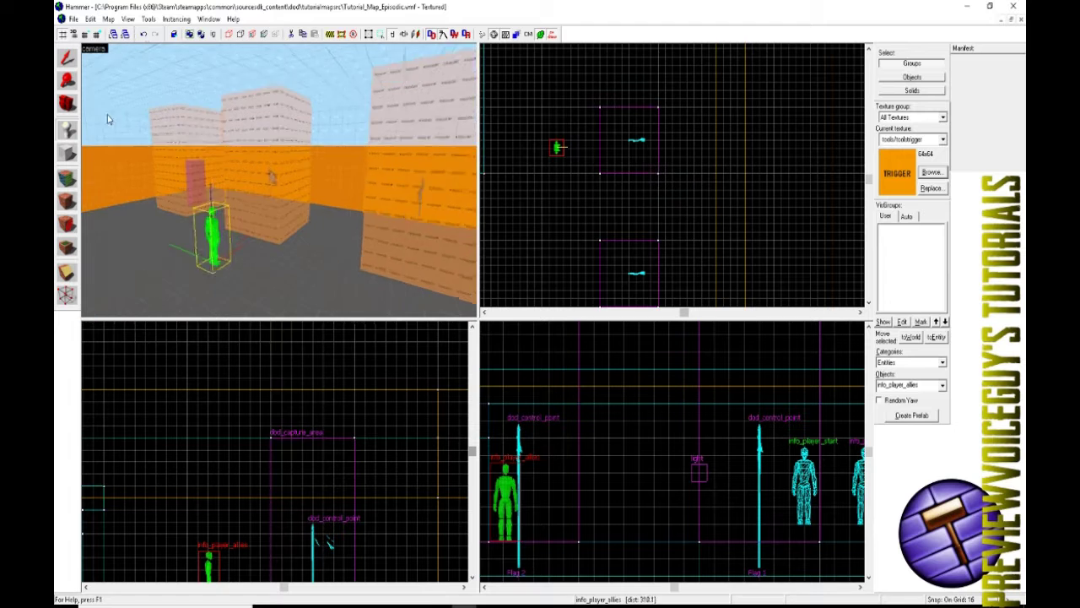
# - Change the new entity's class to dod_control_point_master and apply the change
pyautogui.click(68, 60)
pyautogui.scroll(-1, 184, 209)
pyautogui.doubleClick(205, 249)
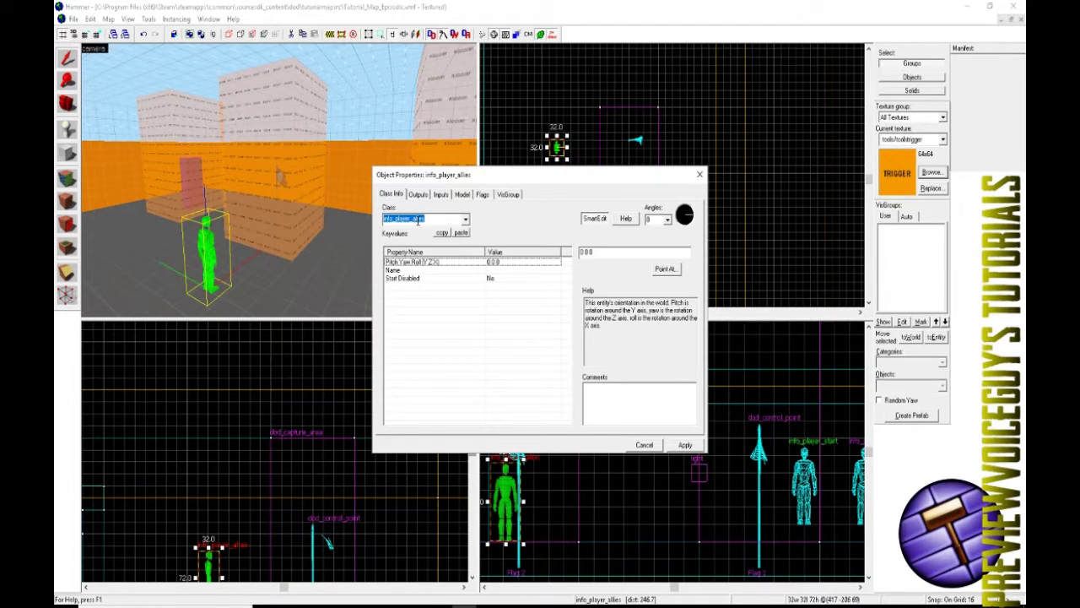
pyautogui.write('dod_')
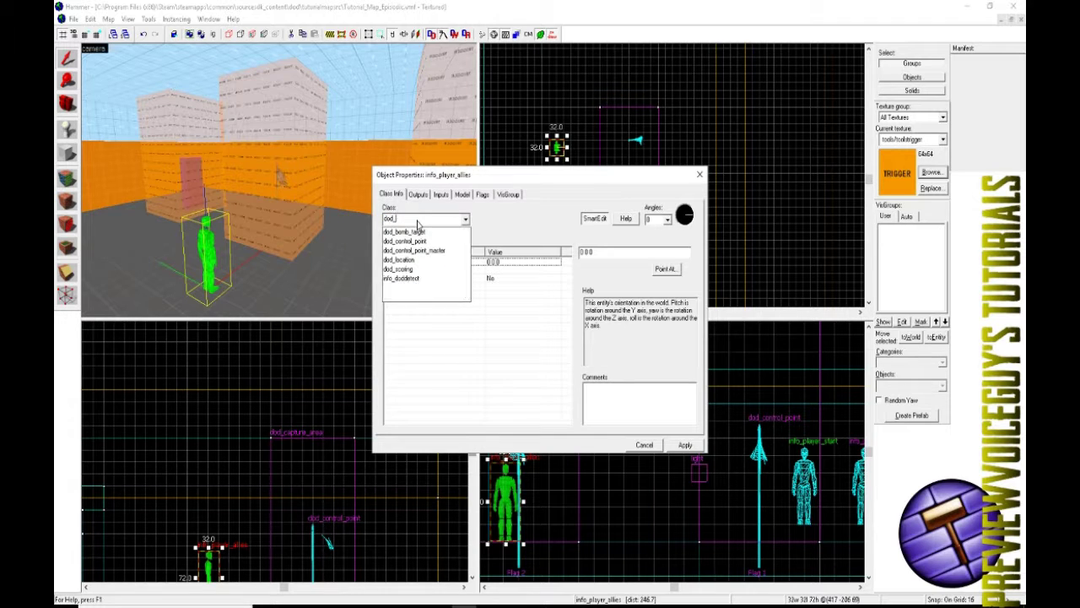
pyautogui.write('control')
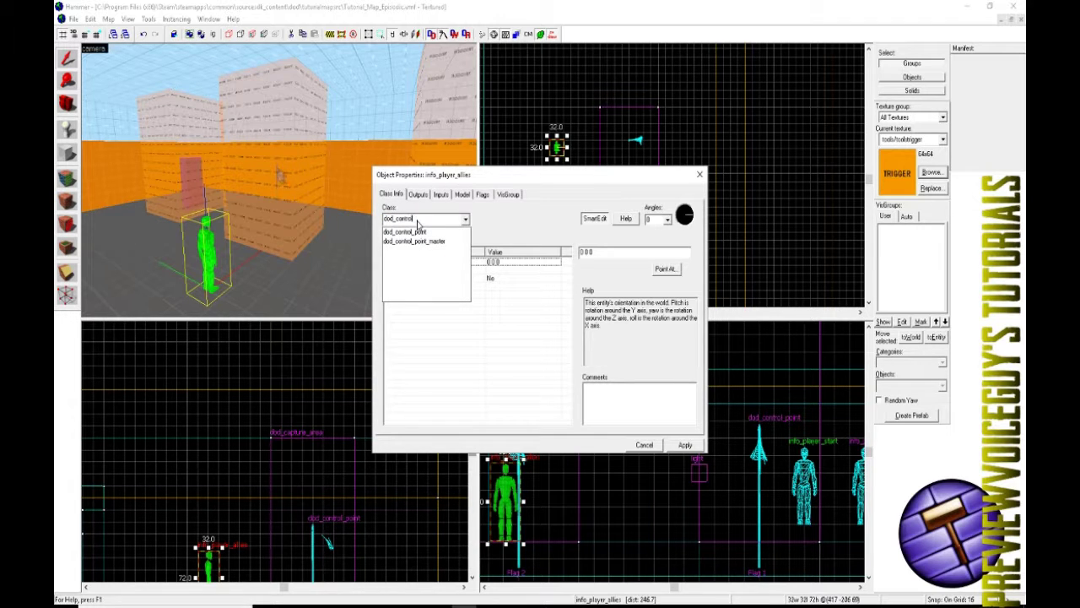
pyautogui.click(413, 241)
pyautogui.click(685, 446)
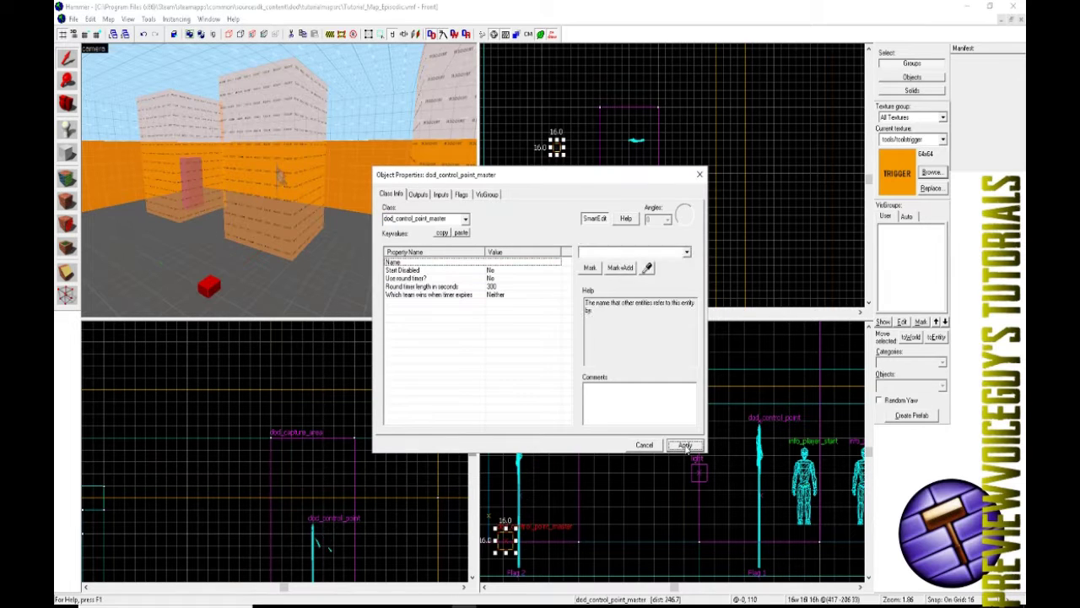
# - Review the control point master's Start Disabled, round timer and flags settings, then close its properties
pyautogui.click(415, 271)
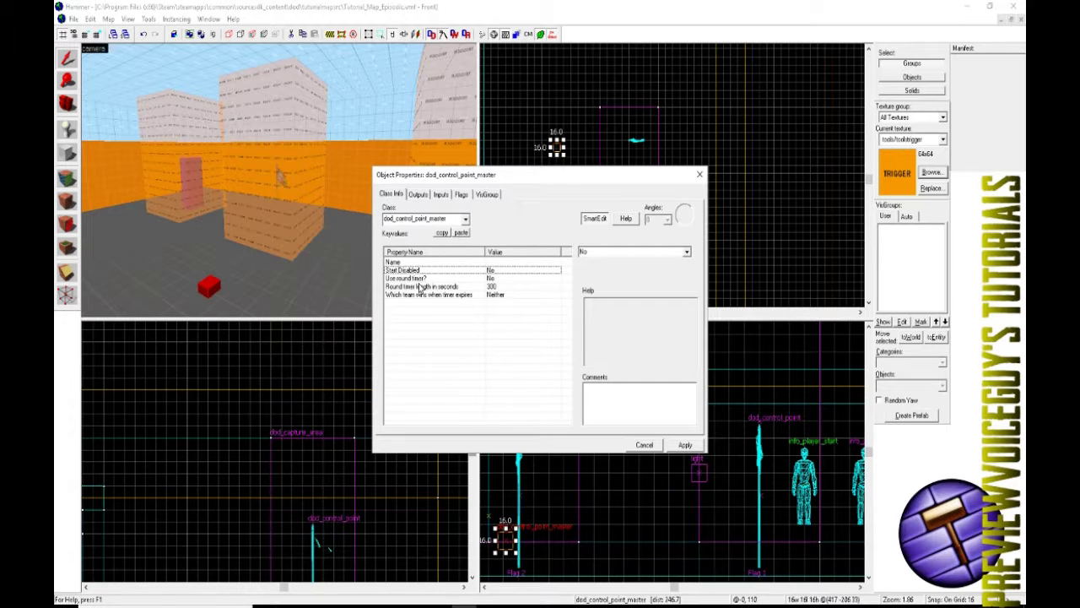
pyautogui.click(419, 280)
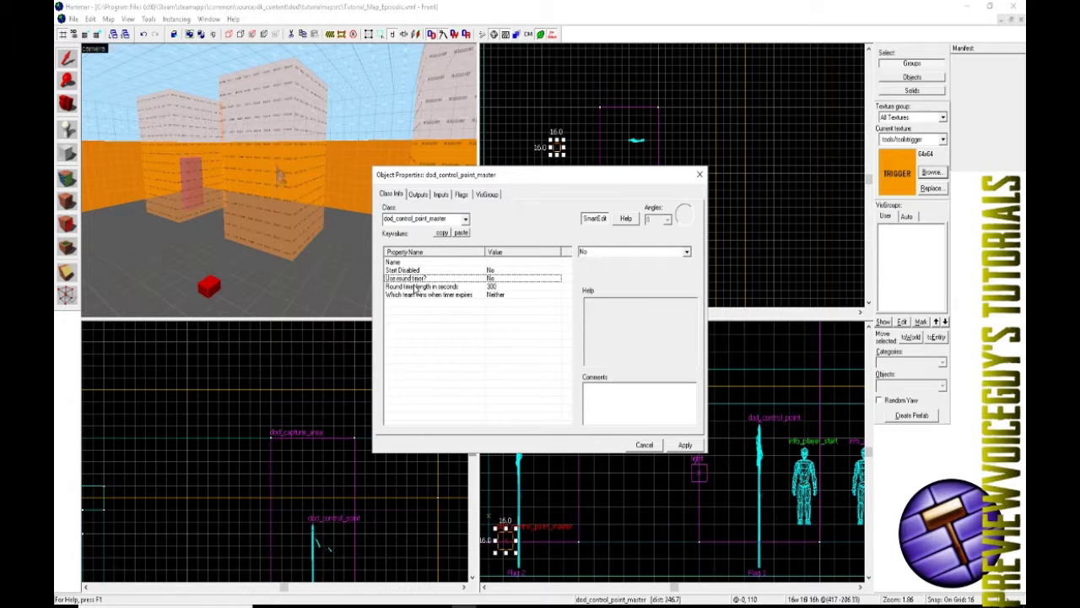
pyautogui.click(414, 287)
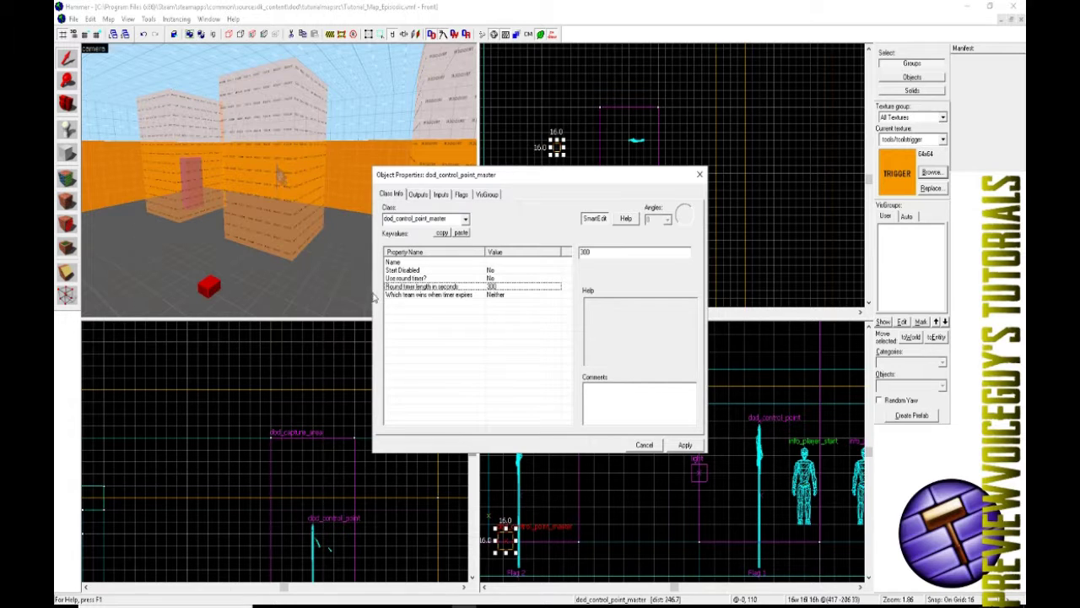
pyautogui.click(243, 205)
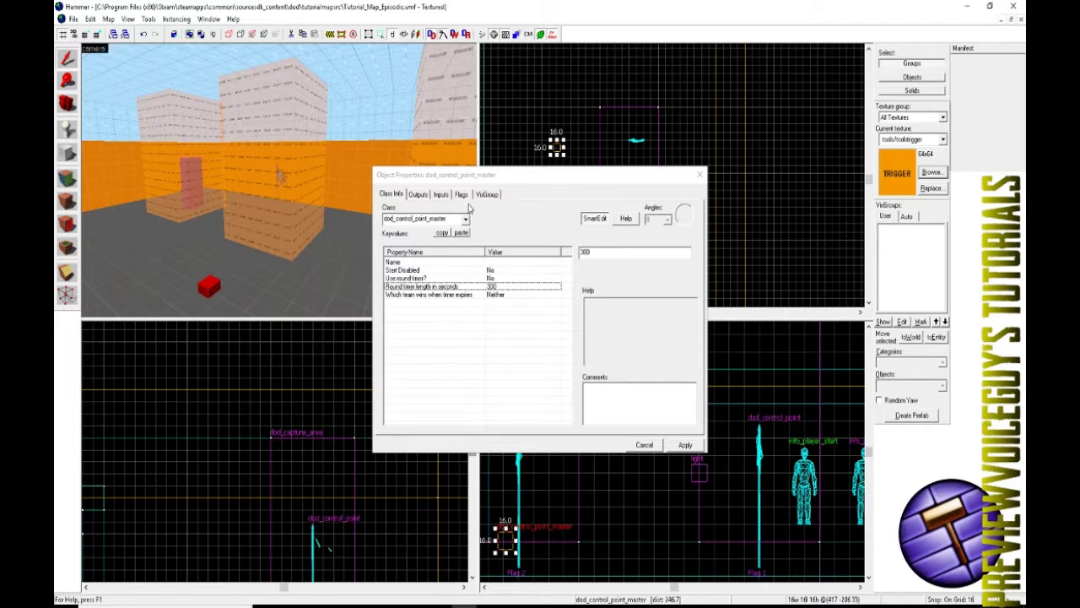
pyautogui.click(462, 195)
pyautogui.click(698, 175)
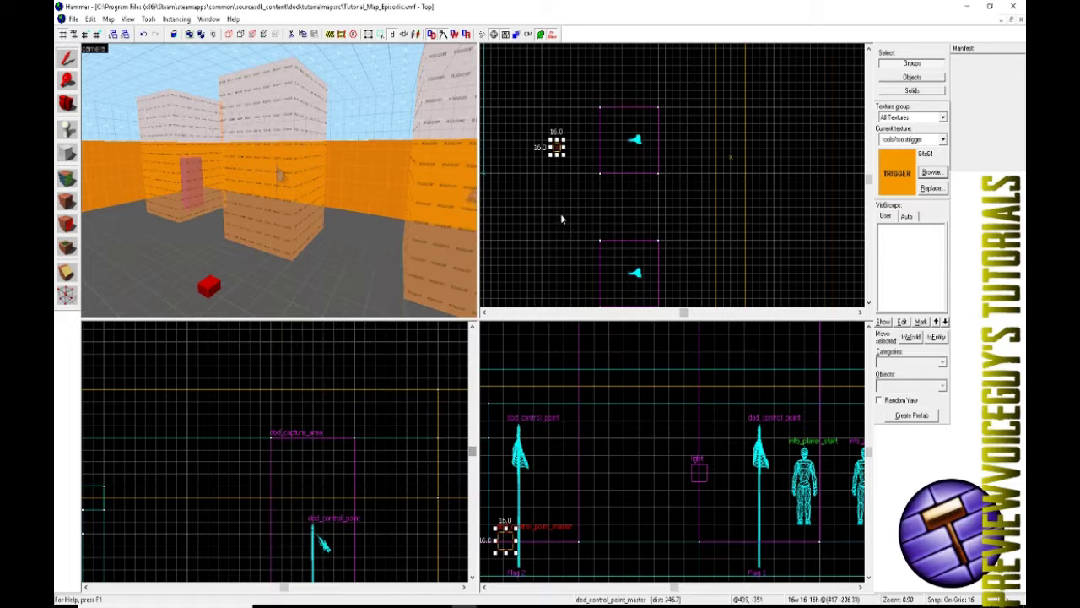
# - Raise the dod_control_point_master off the floor in the front view
pyautogui.scroll(-3, 598, 403)
pyautogui.scroll(5, 647, 422)
pyautogui.scroll(2, 647, 422)
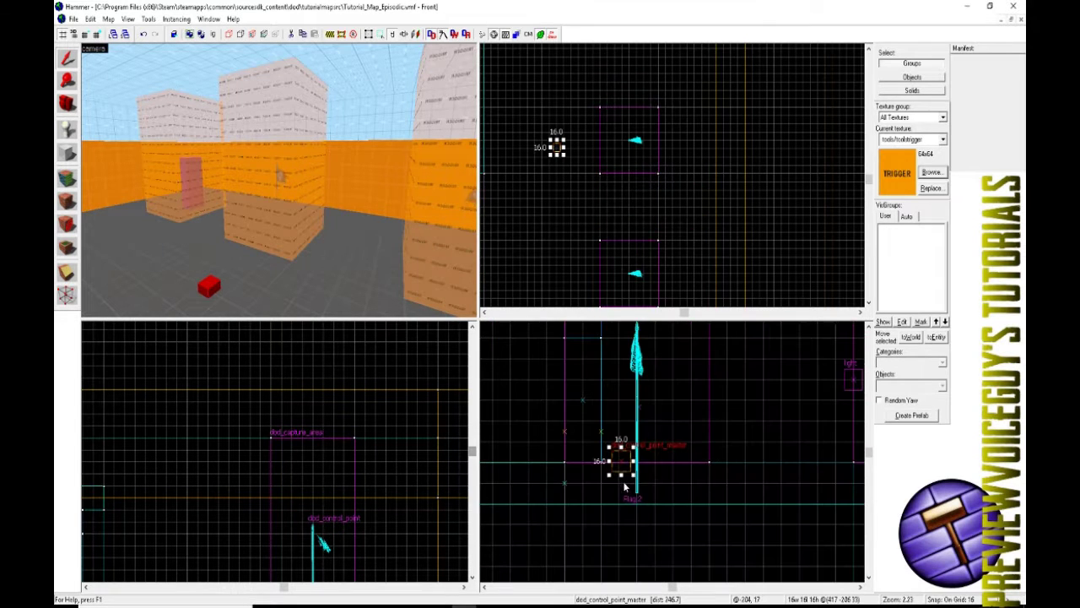
pyautogui.moveTo(626, 467); pyautogui.dragTo(627, 421)
pyautogui.scroll(-6, 665, 147)
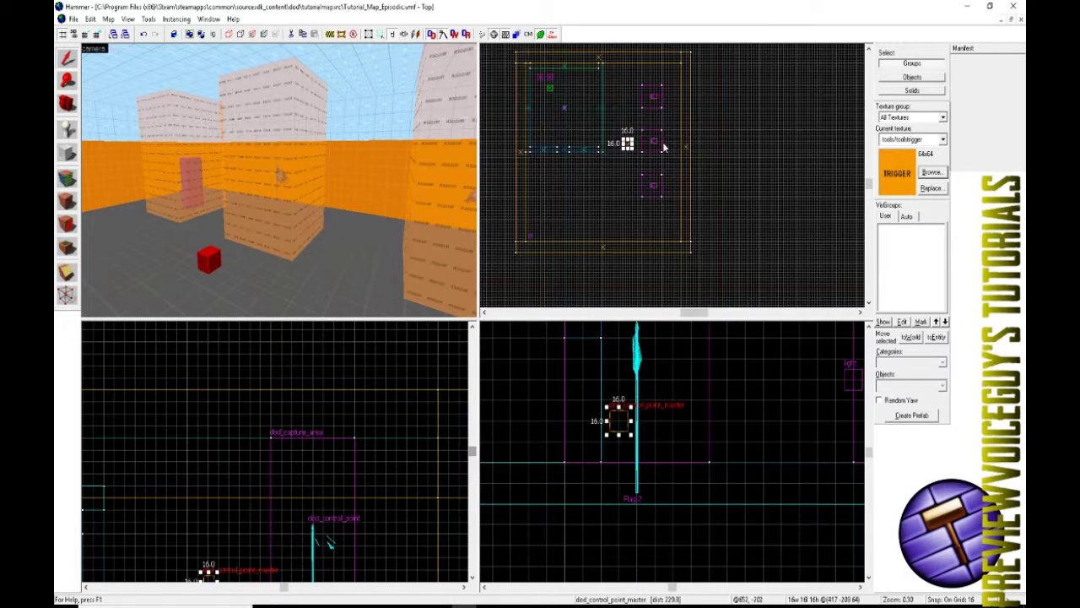
# - Move the dod_control_point_master to the map's southwest corner and raise it to a height of 192 units
pyautogui.scroll(4, 641, 147)
pyautogui.scroll(4, 653, 99)
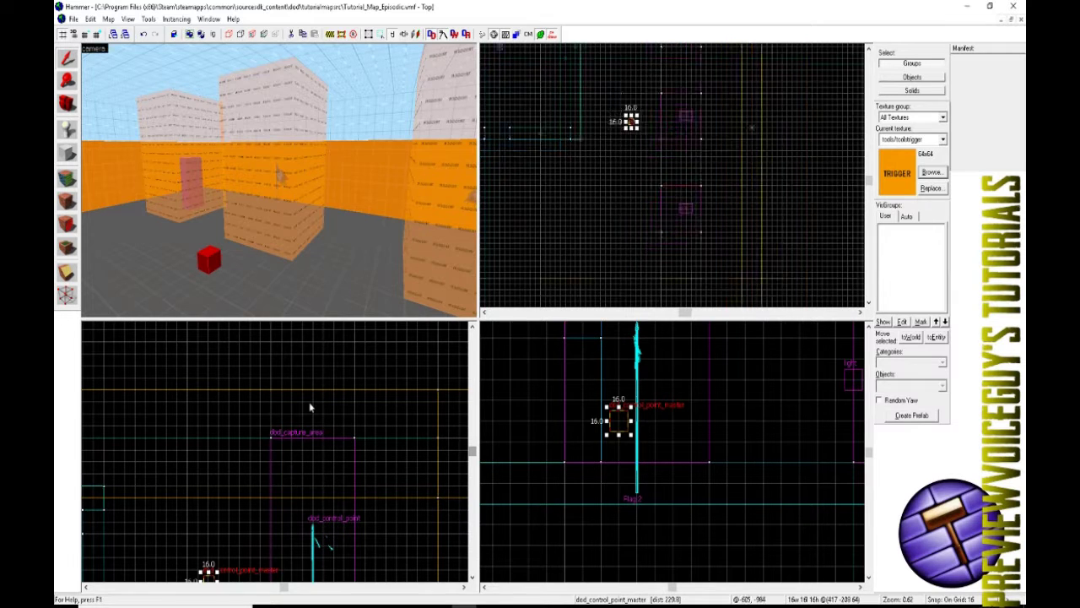
pyautogui.scroll(-5, 643, 115)
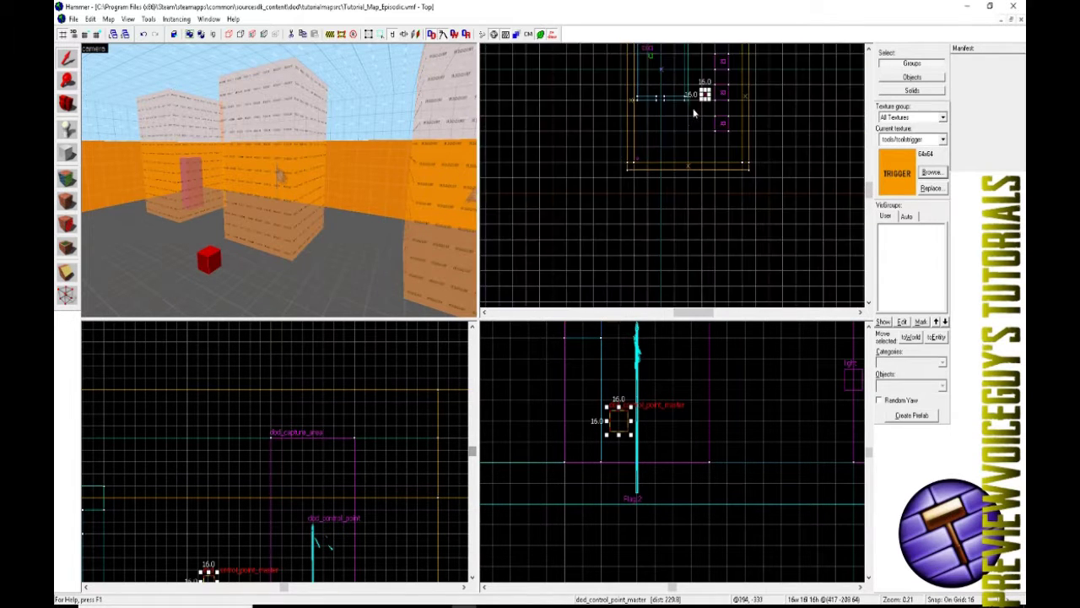
pyautogui.scroll(7, 707, 95)
pyautogui.moveTo(729, 92); pyautogui.dragTo(598, 173)
pyautogui.scroll(-6, 635, 448)
pyautogui.scroll(15, 636, 448)
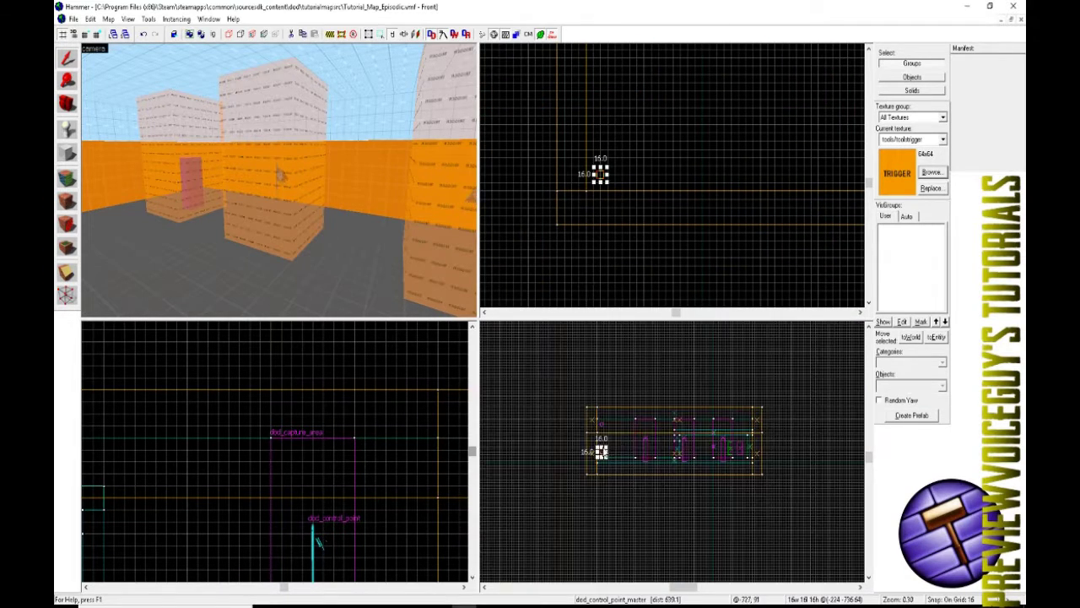
pyautogui.moveTo(599, 442); pyautogui.dragTo(603, 360)
# - Compile the map with normal BSP, VIS and RAD, and launch it in the game
pyautogui.press('z')
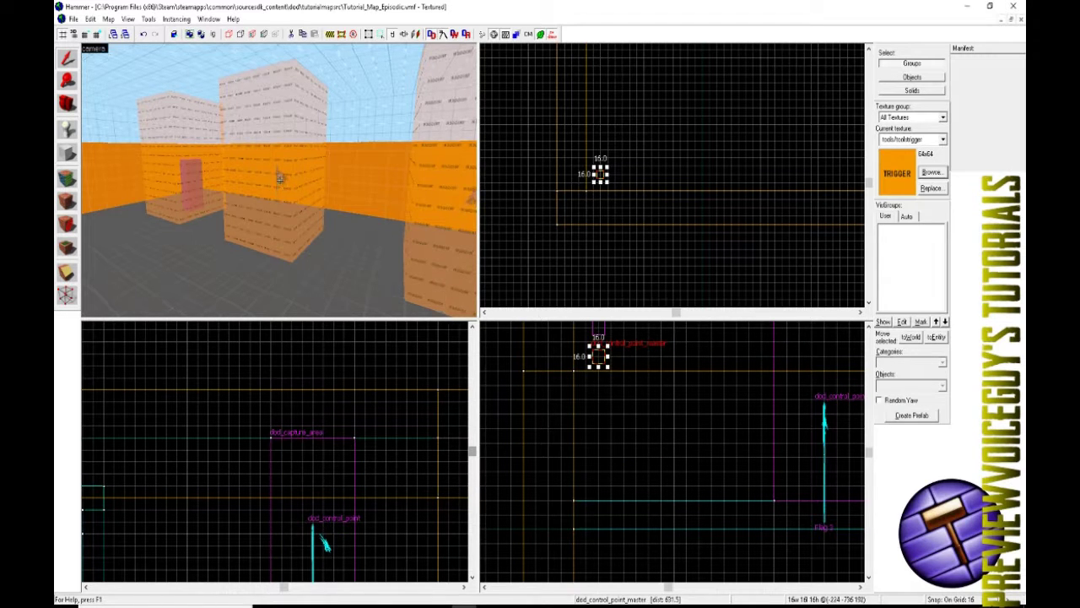
pyautogui.press('w')
pyautogui.press('w')
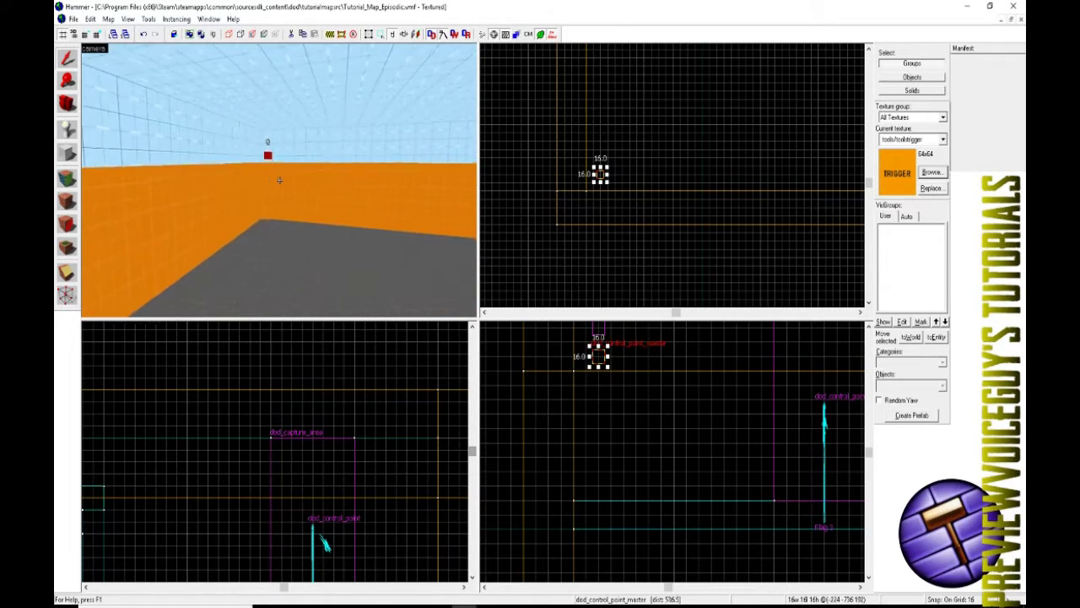
pyautogui.press('s')
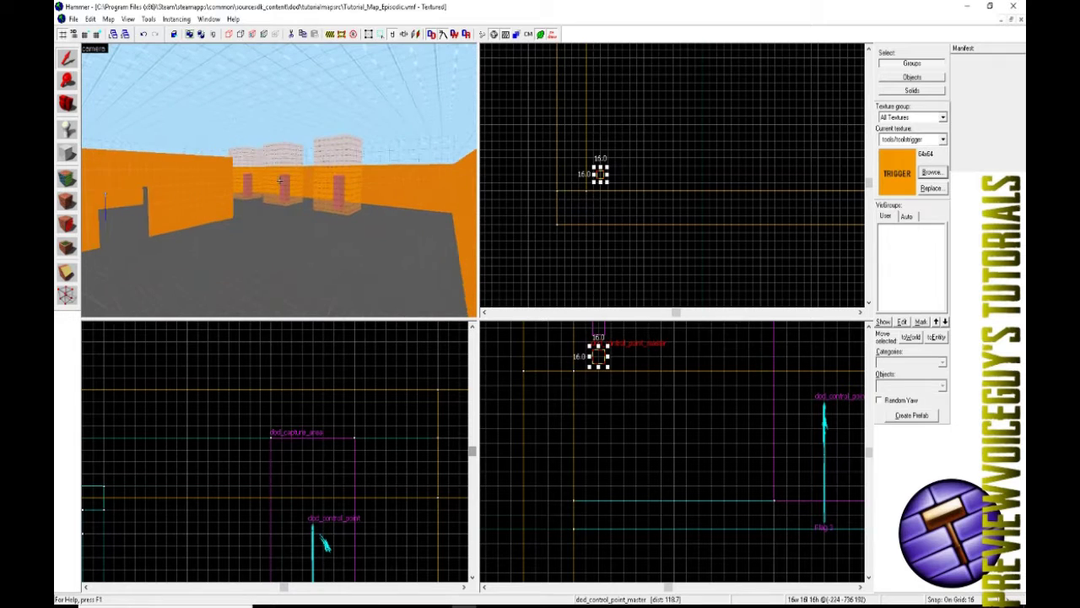
pyautogui.press('z')
pyautogui.press('F9')
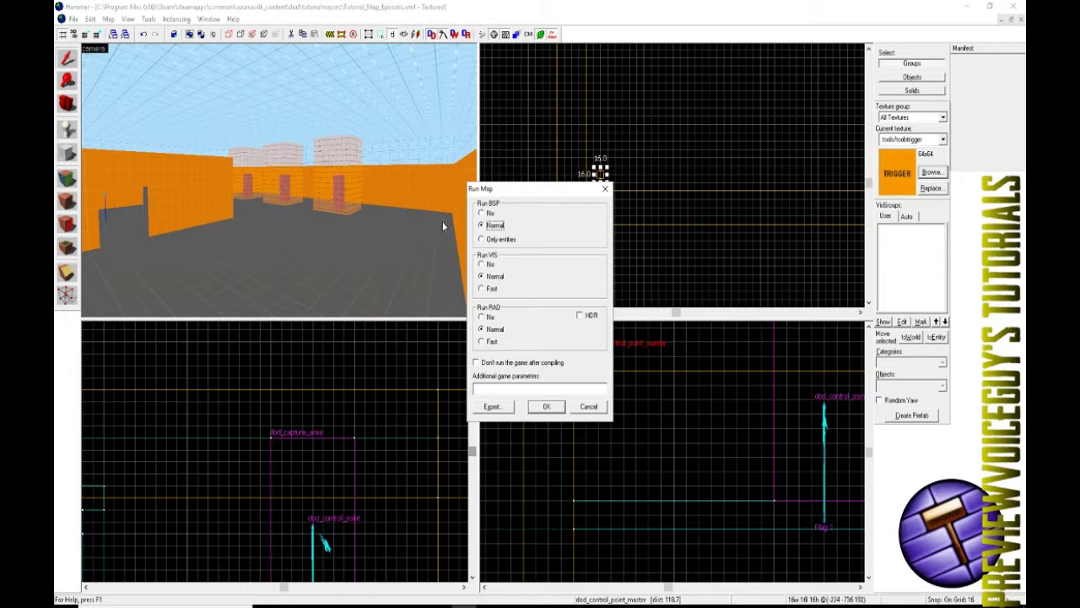
pyautogui.click(550, 407)
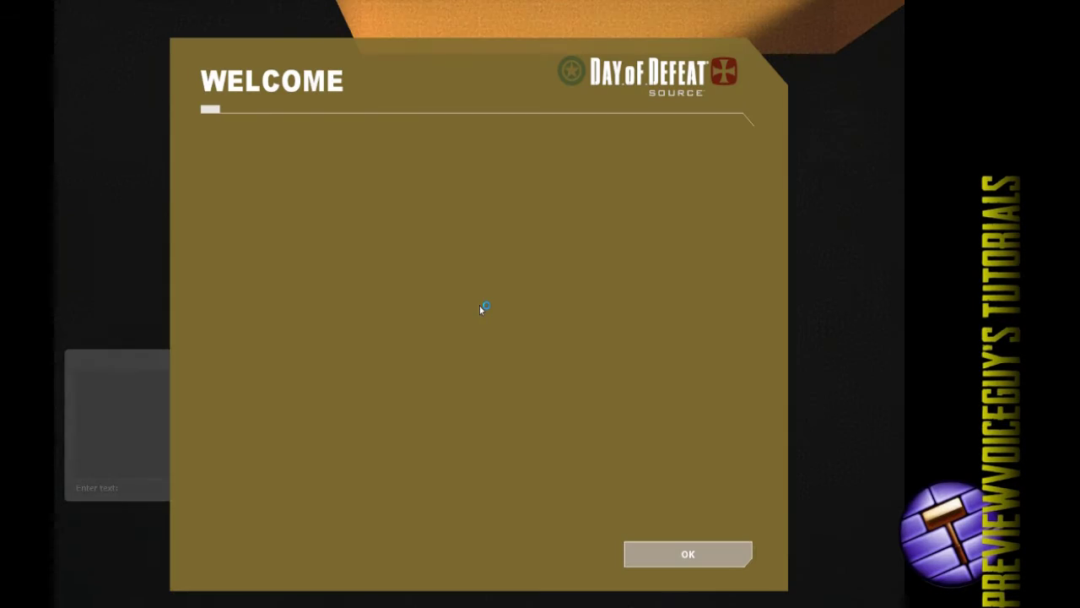
# - Dismiss the welcome screen, join the Wehrmacht team and choose class 4
pyautogui.press('Return')
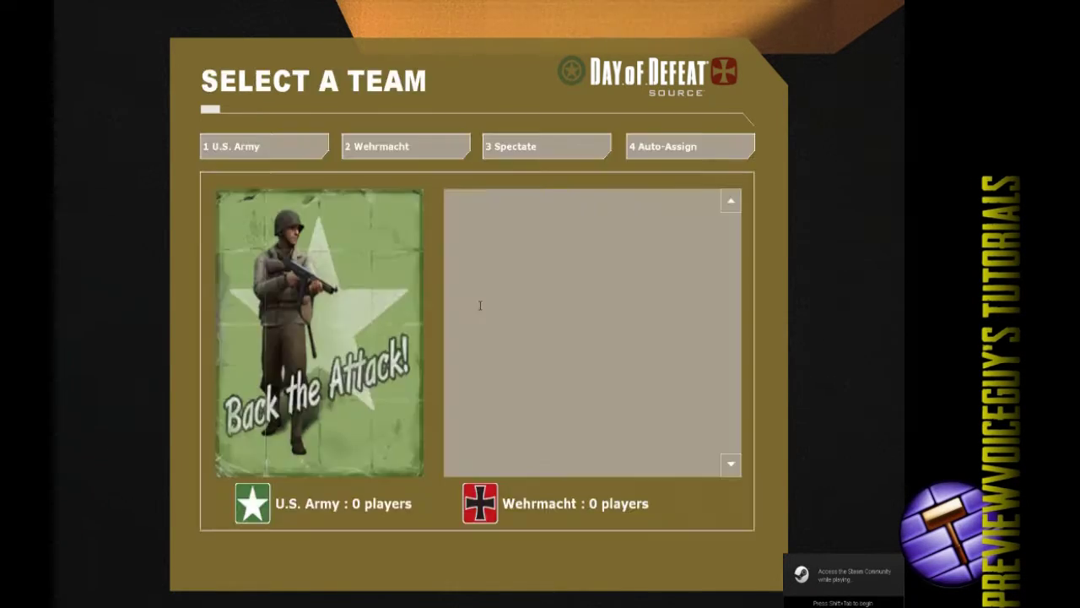
pyautogui.press('2')
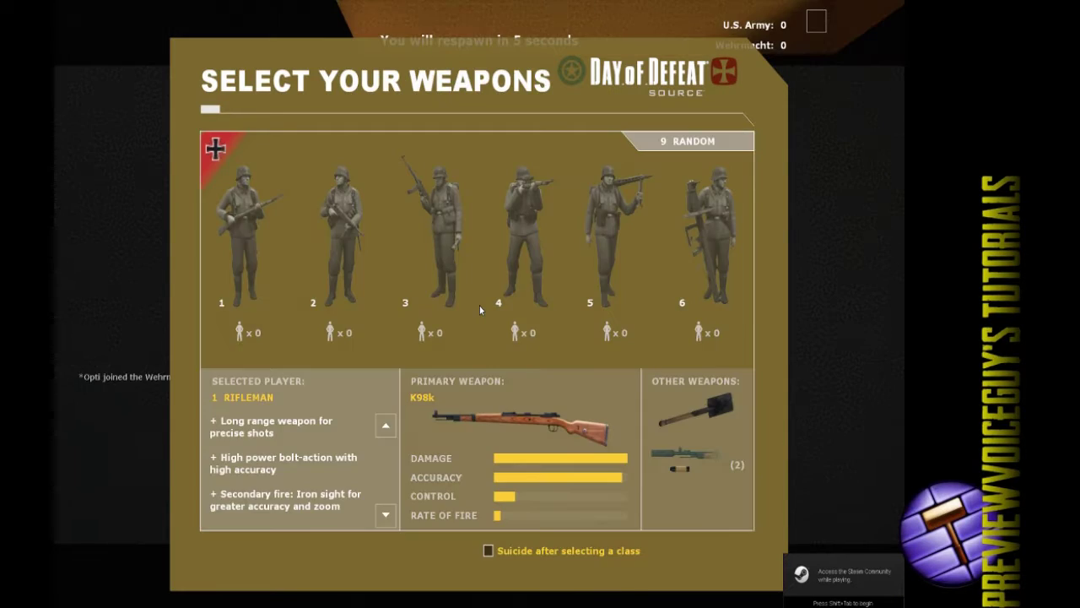
pyautogui.press('4')
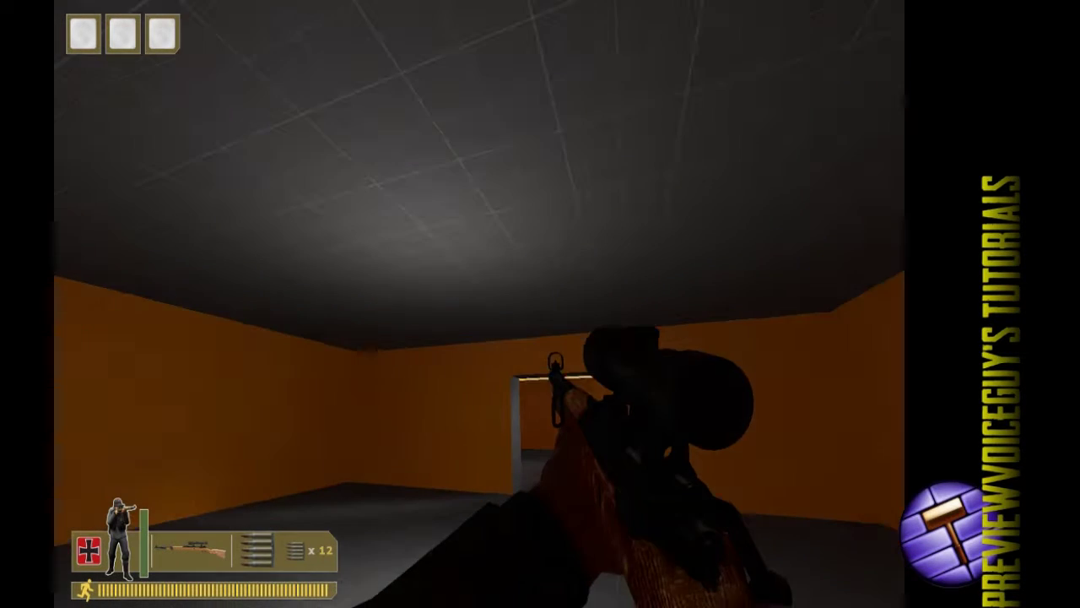
# - Test the flags in-game by walking from the spawn room to the first flag, capturing Flag 1 Zone and heading for the next flag
pyautogui.press('w')
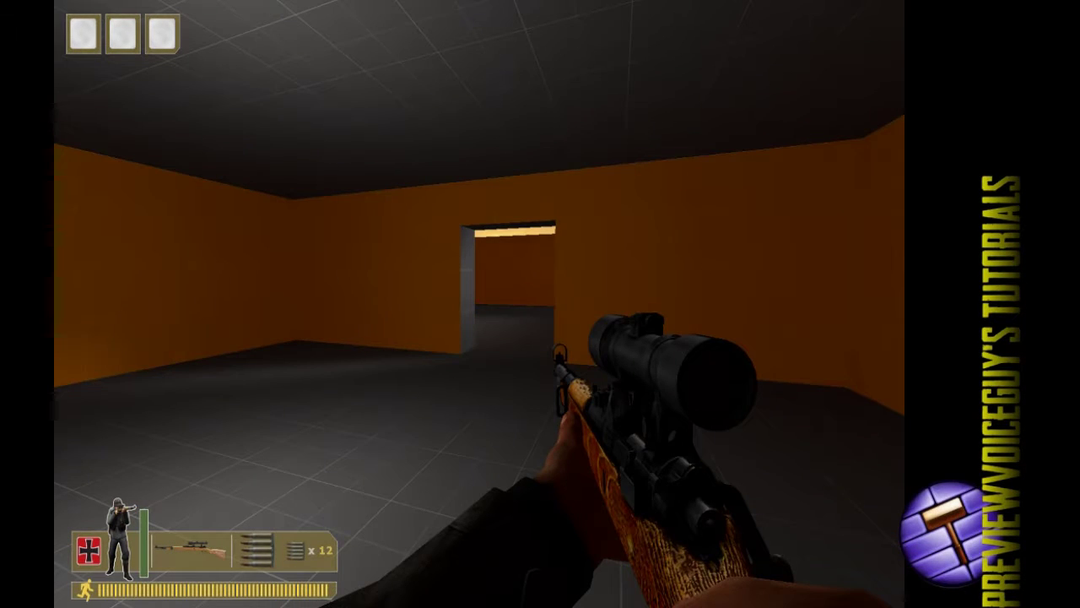
pyautogui.press('w')
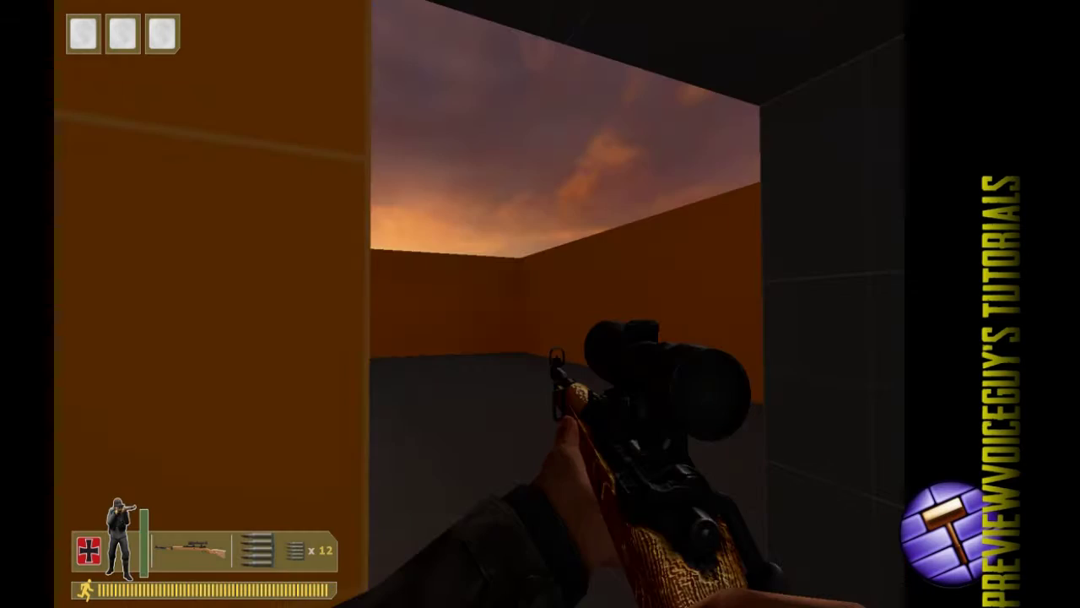
pyautogui.press('w')
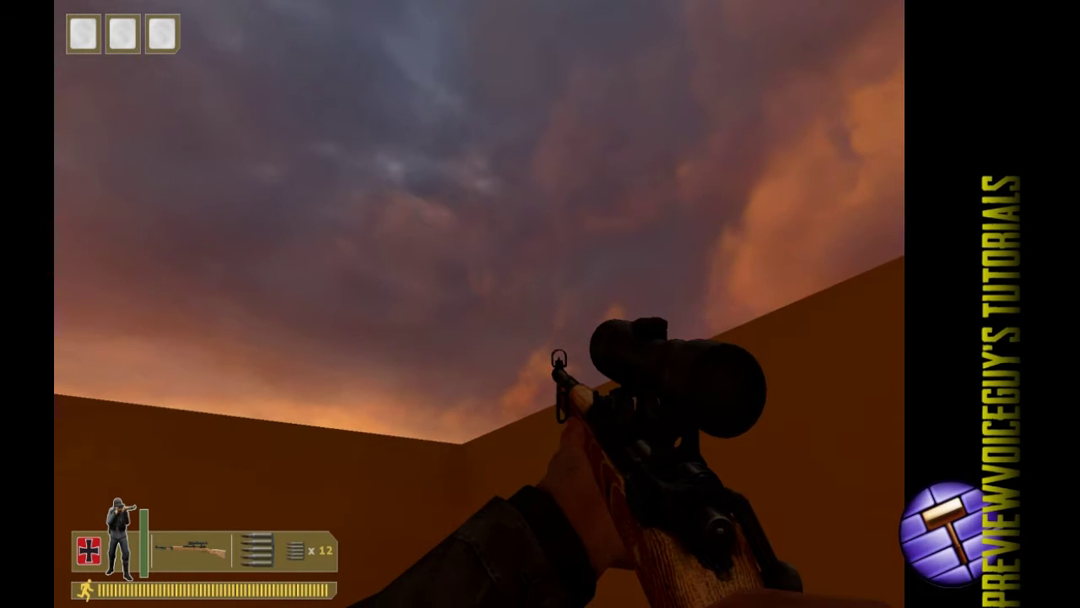
pyautogui.press('w')
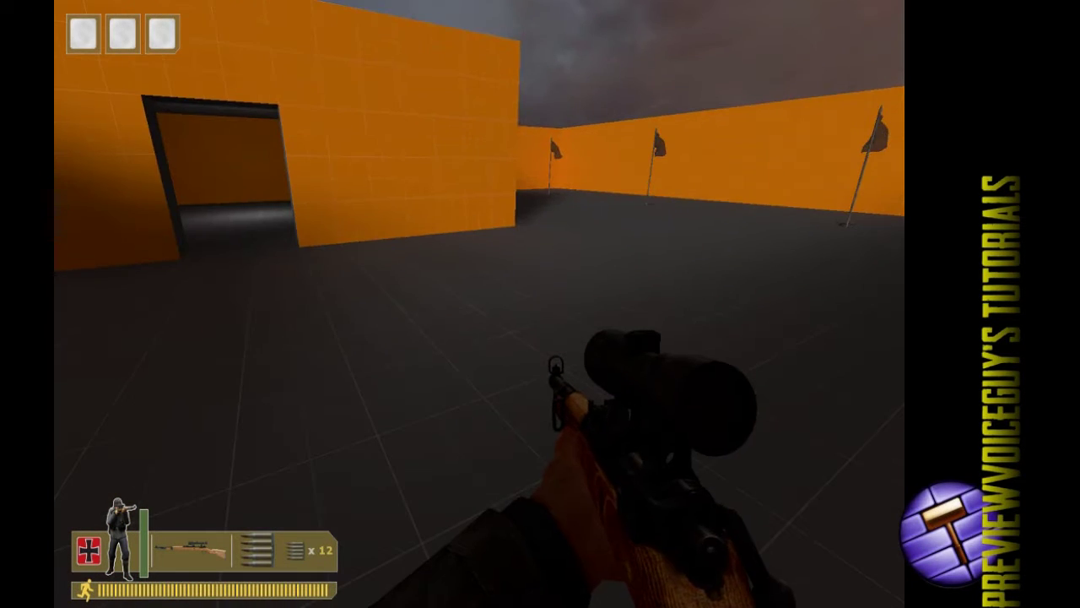
pyautogui.press('w')
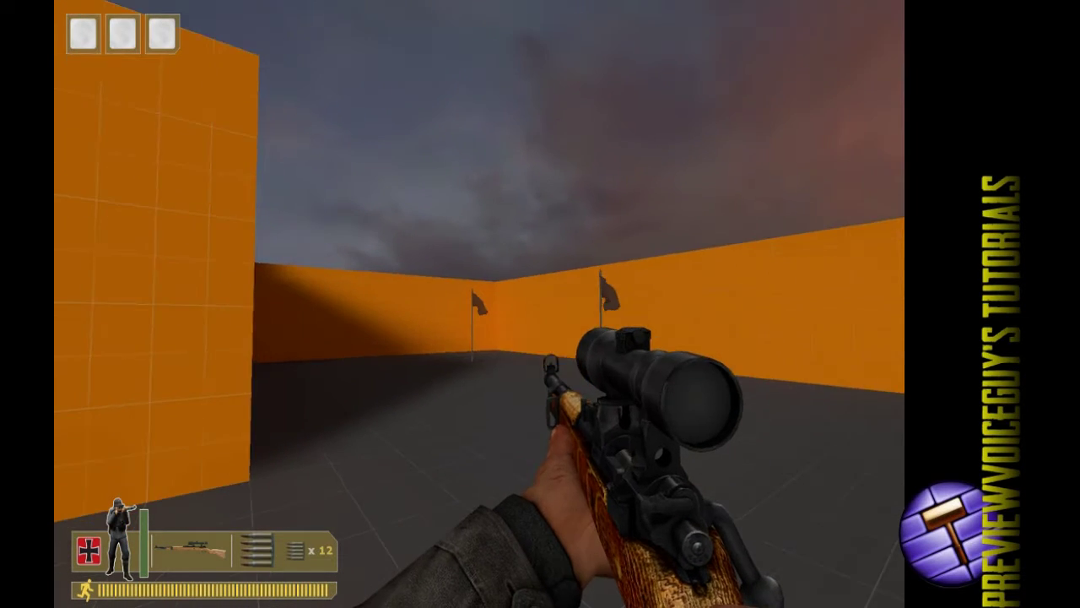
pyautogui.press('w')
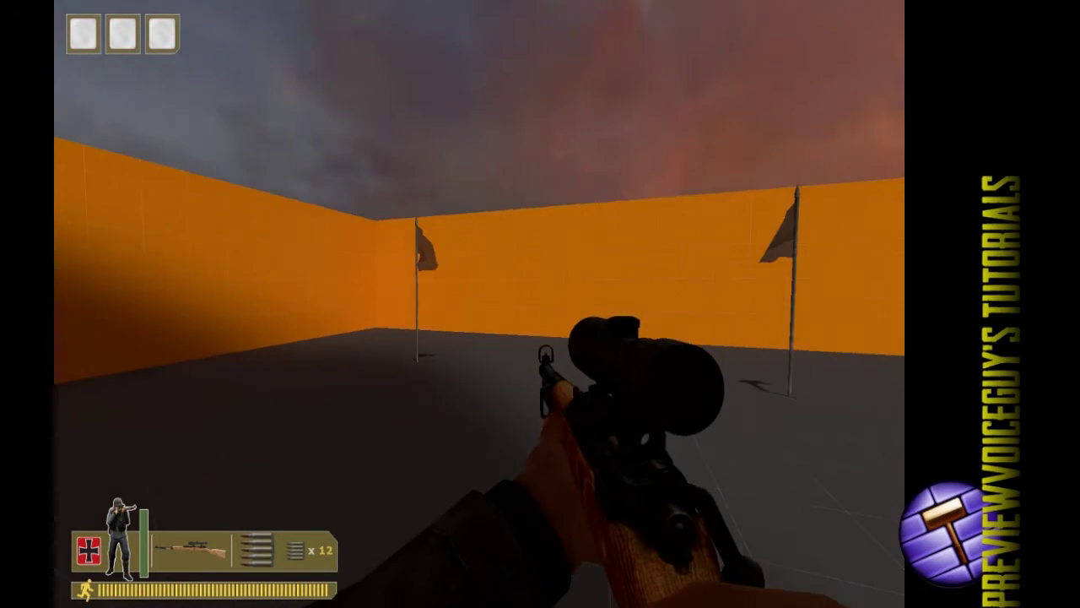
pyautogui.press('w')
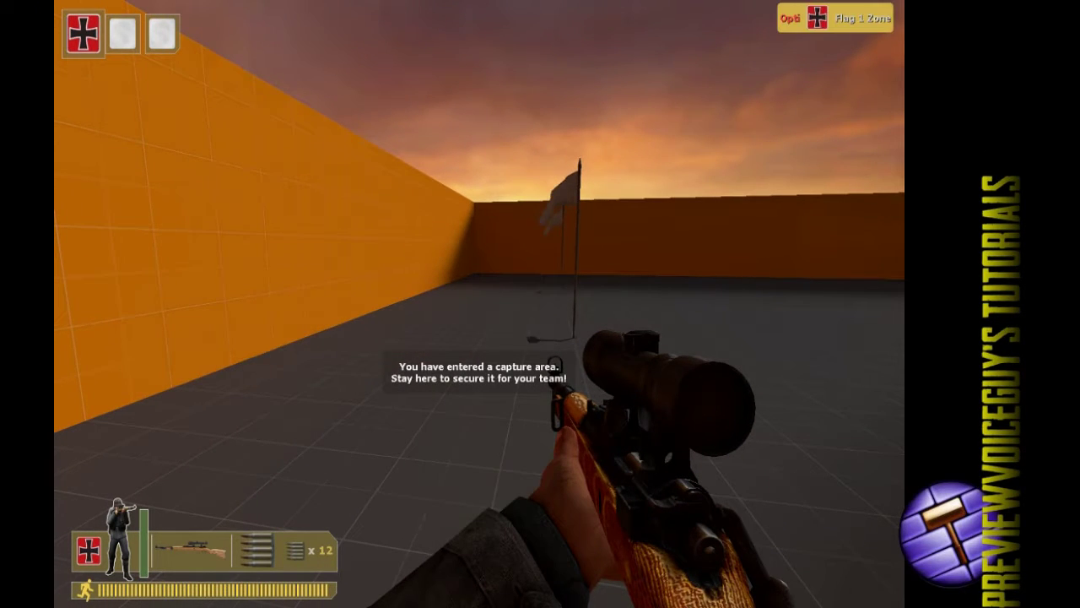
pyautogui.press('d')
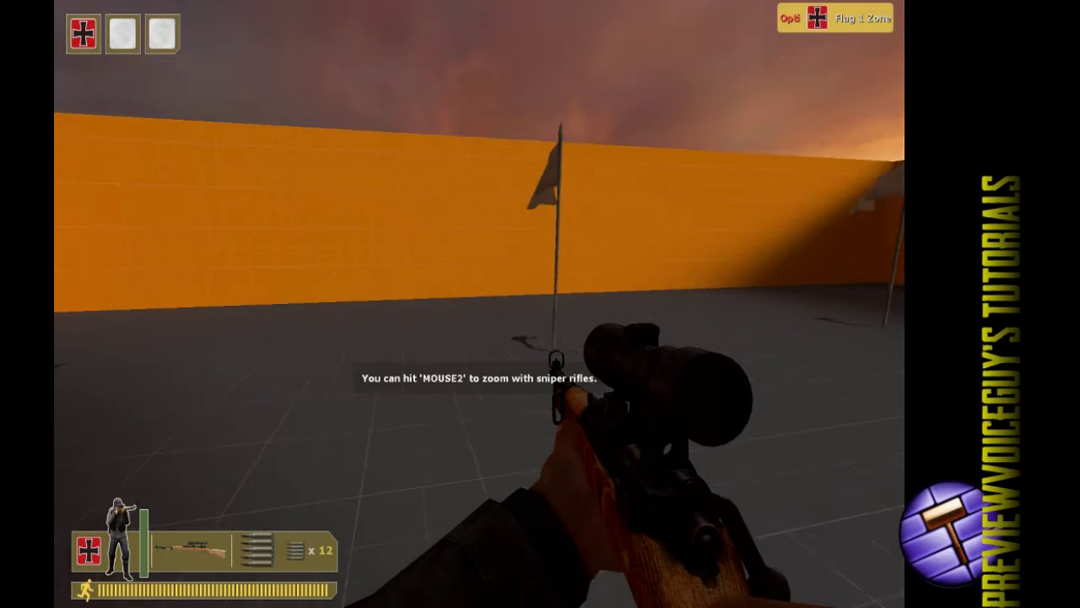
# - Capture the Flag 2 Zone and then the Flag 3 Zone in-game to complete the Wehrmacht's set of flags
pyautogui.press('w')
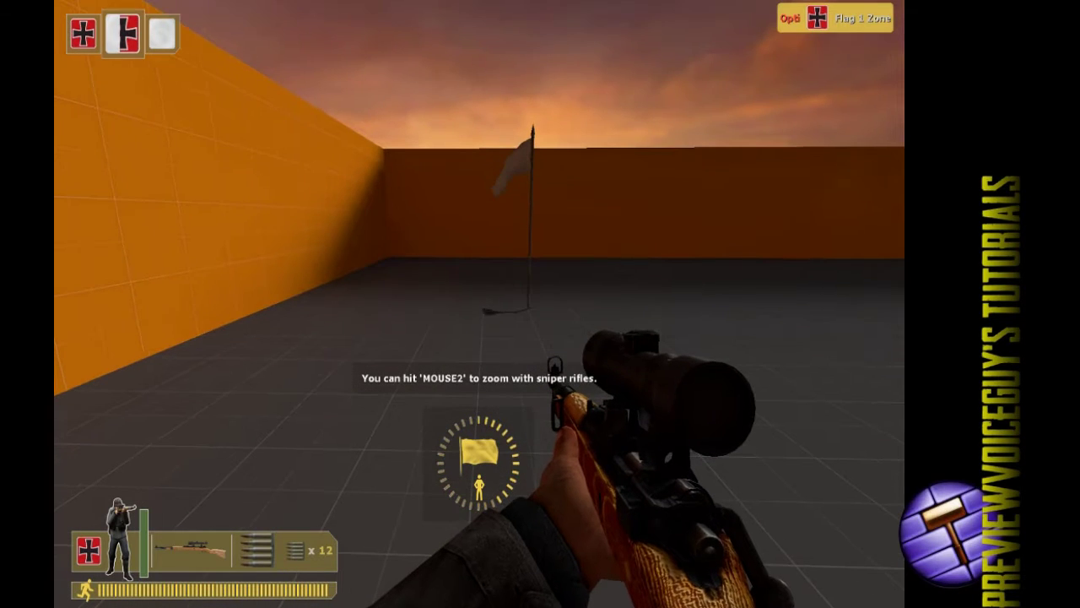
pyautogui.press('d')
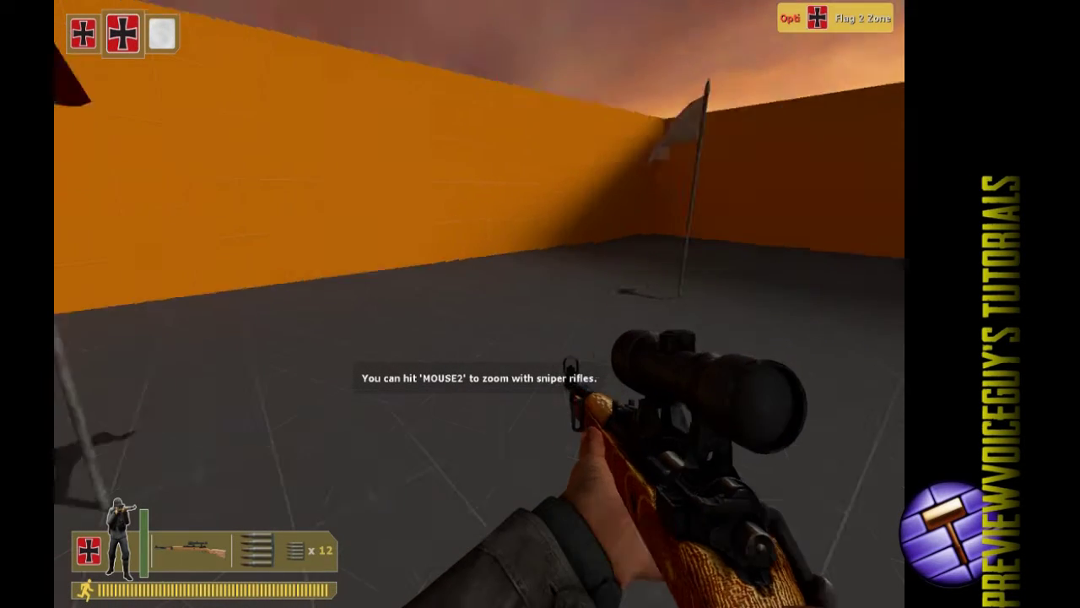
pyautogui.press('w')
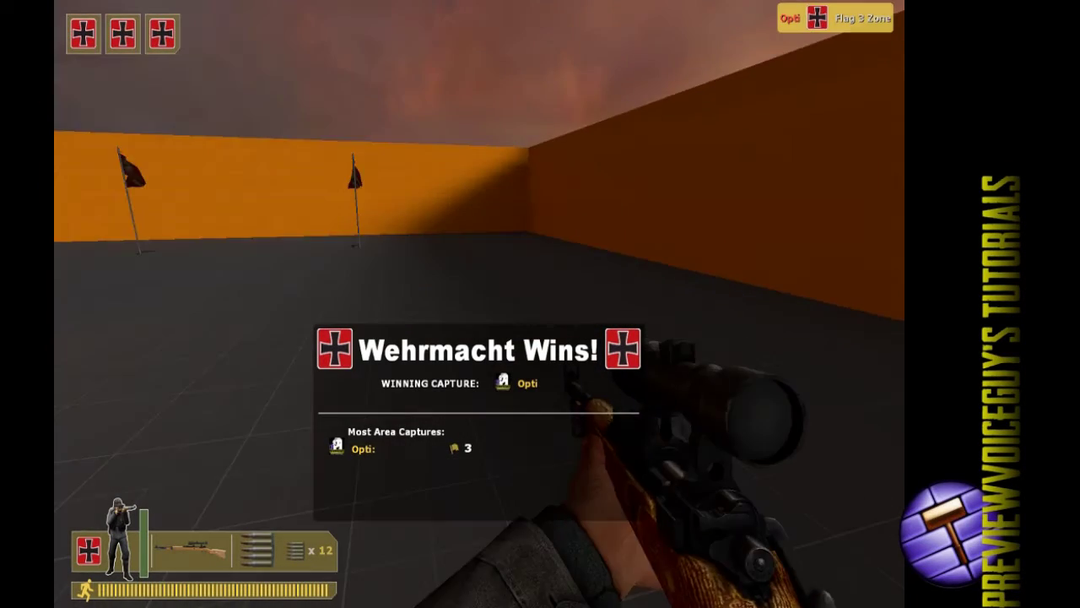
# - Check the round's scoreboard while walking the arena past the spawn building and the three captured flags
pyautogui.press('w')
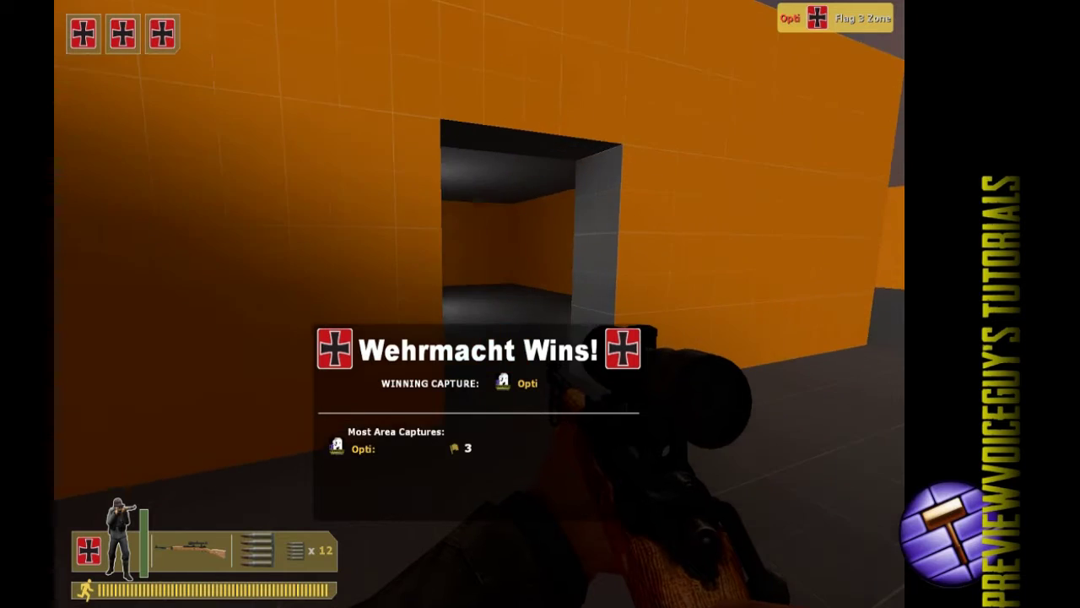
pyautogui.press('Tab')
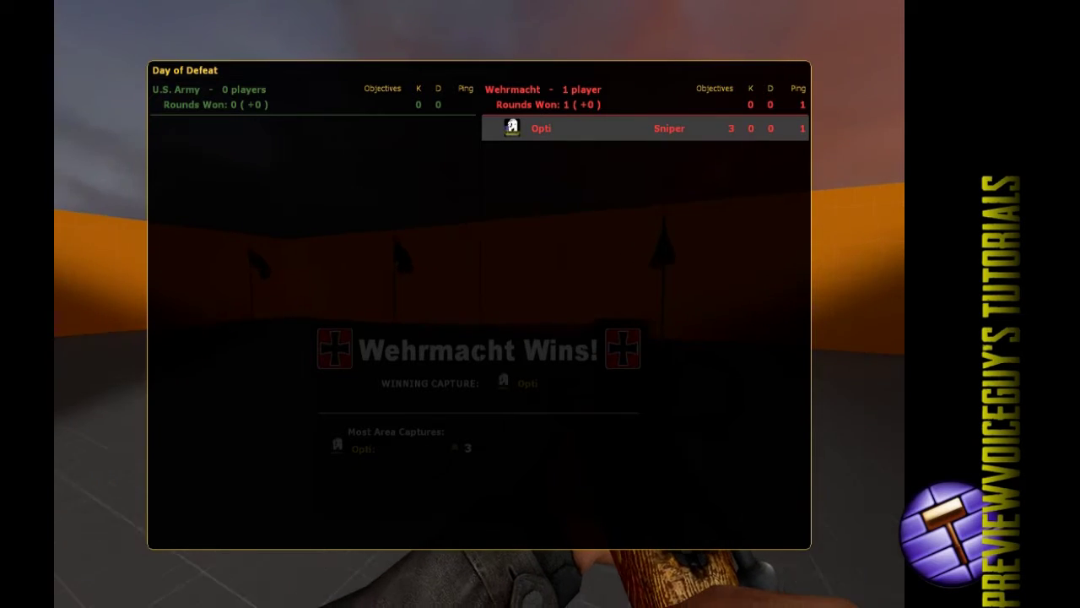
pyautogui.press('w')
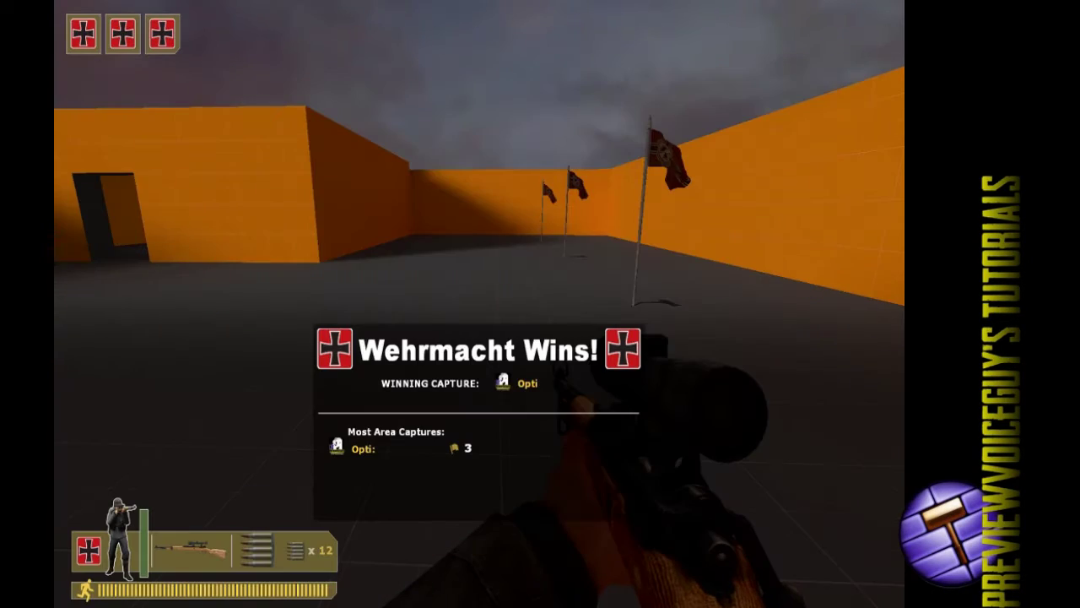